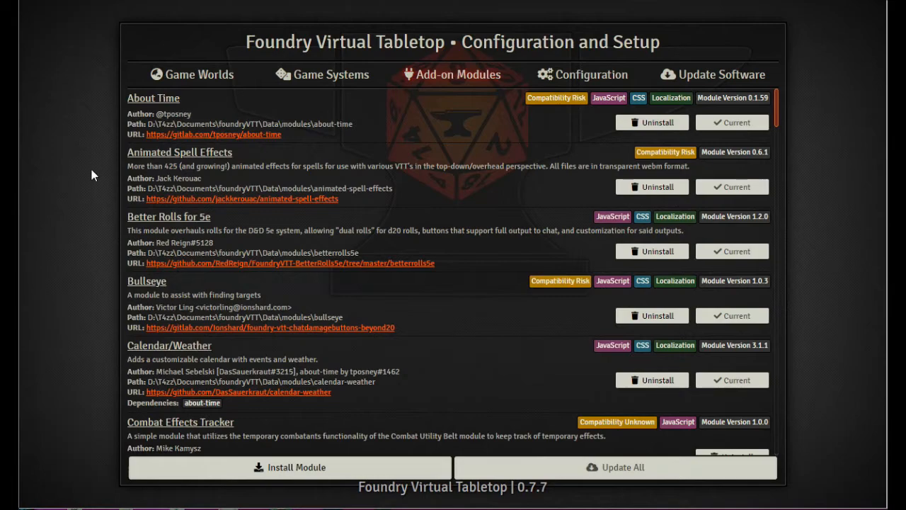
Look through the list of installed add-on modules and their compatibility labels
scroll(479, 216, down, 1)
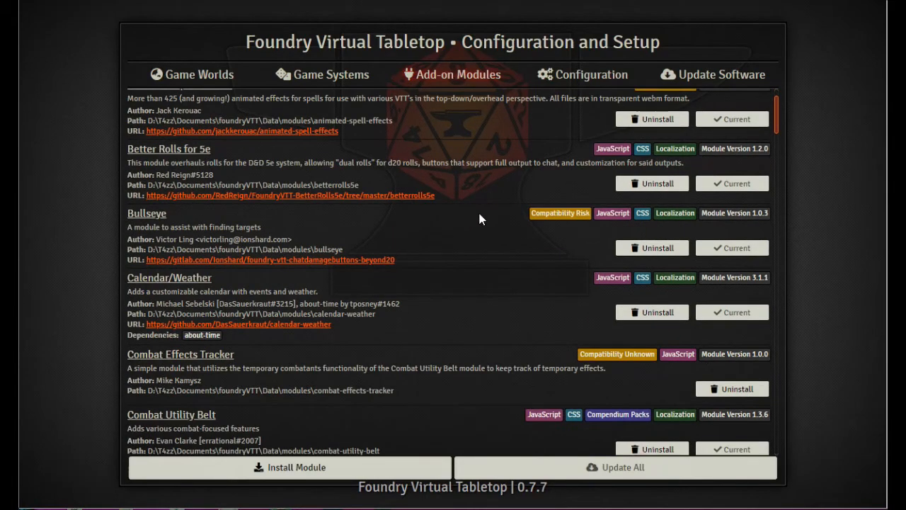
scroll(480, 219, down, 7)
scroll(424, 266, down, 5)
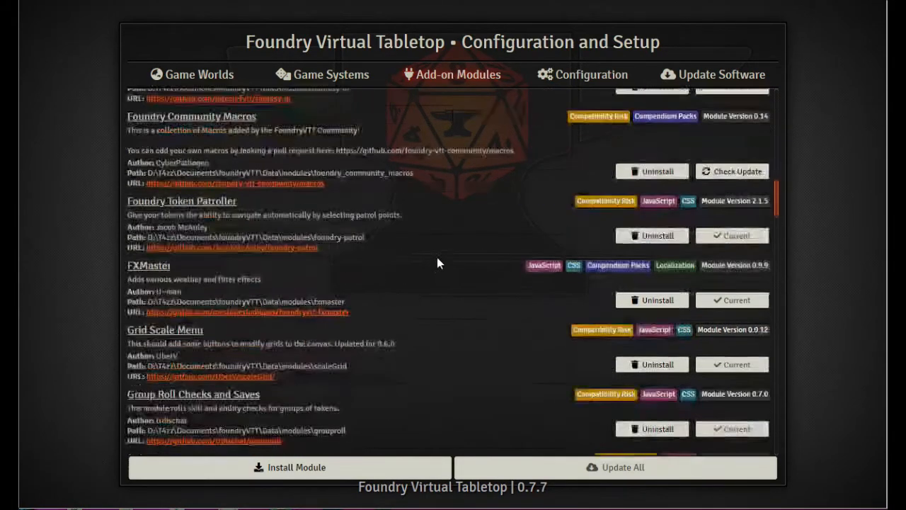
scroll(443, 241, down, 1)
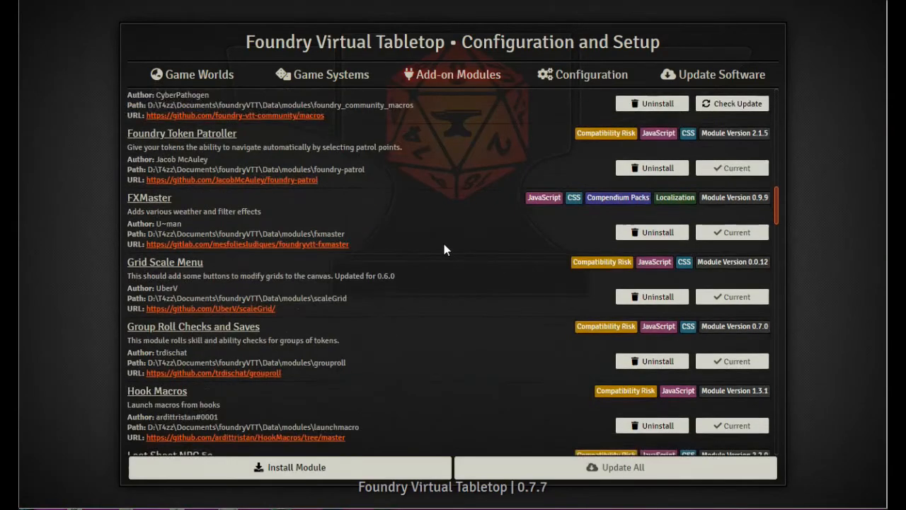
scroll(445, 245, down, 3)
scroll(444, 246, down, 2)
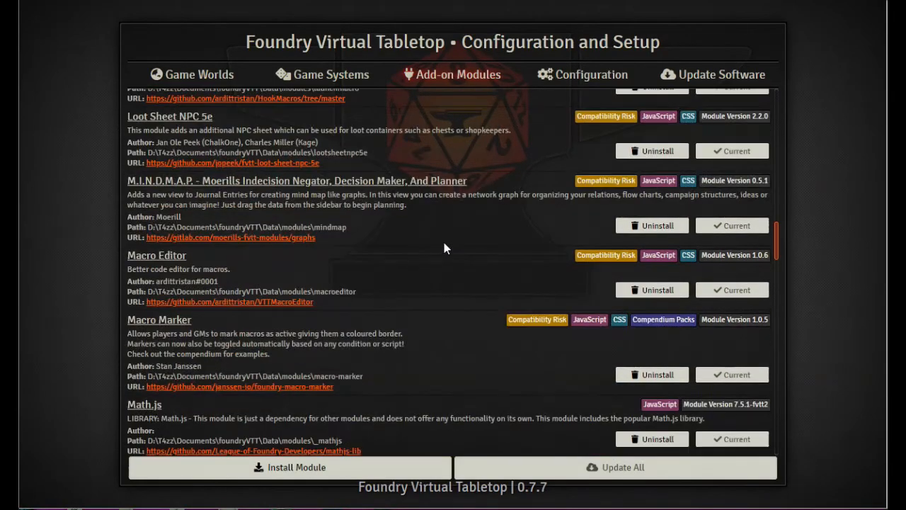
scroll(443, 245, down, 4)
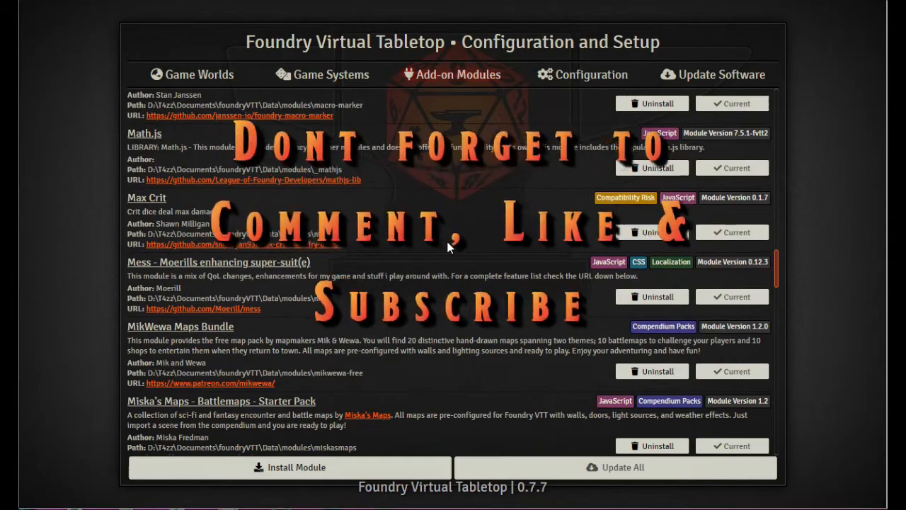
scroll(448, 246, down, 4)
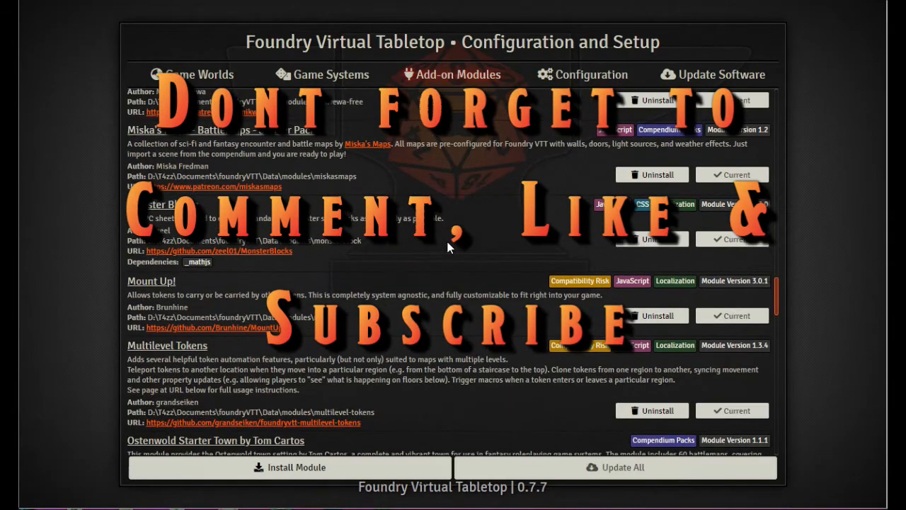
scroll(447, 244, up, 20)
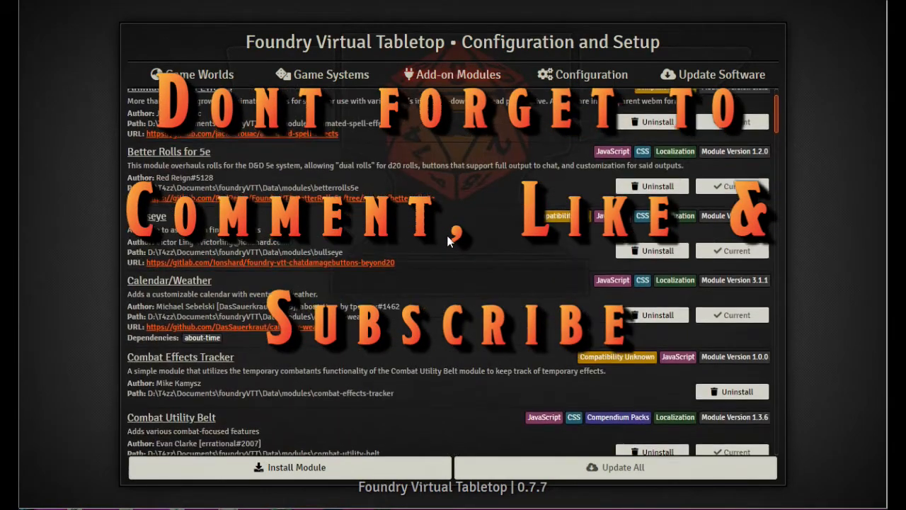
Uninstall the Foundry Community Macros module and confirm its deletion
scroll(448, 240, down, 4)
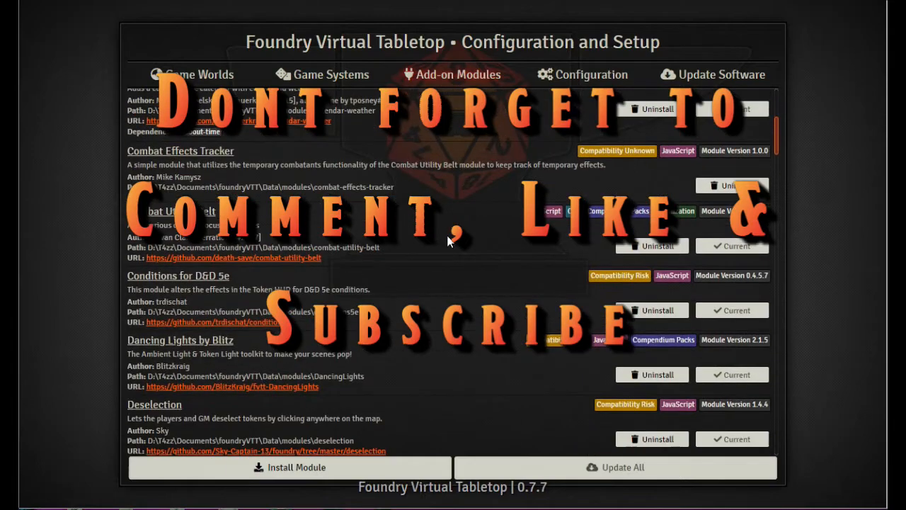
scroll(448, 241, down, 3)
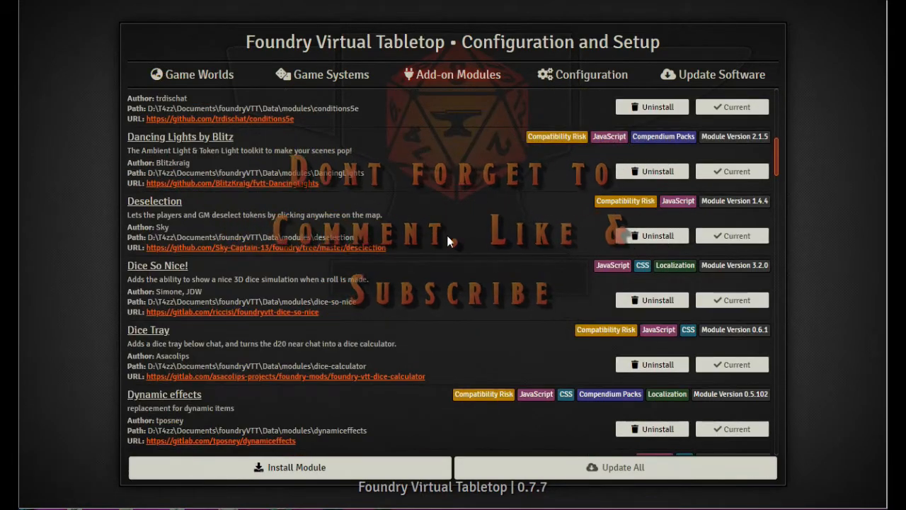
scroll(448, 241, down, 4)
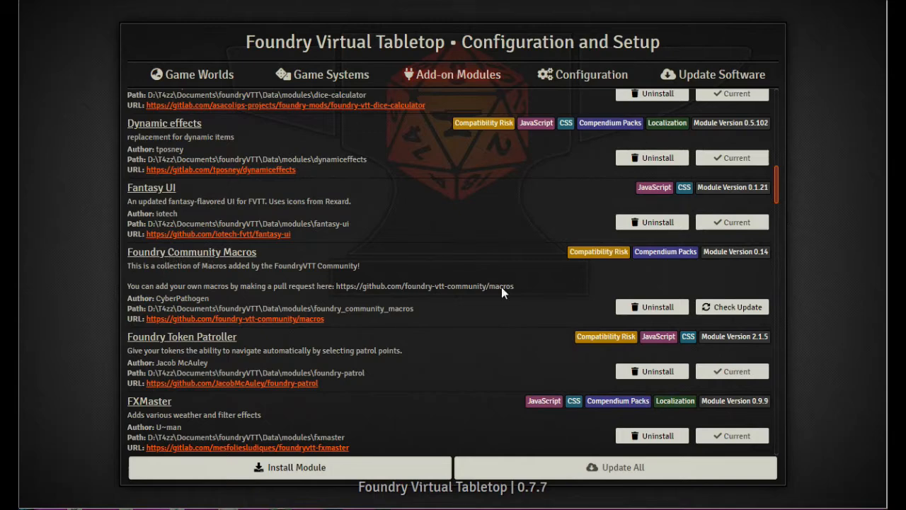
click(650, 312)
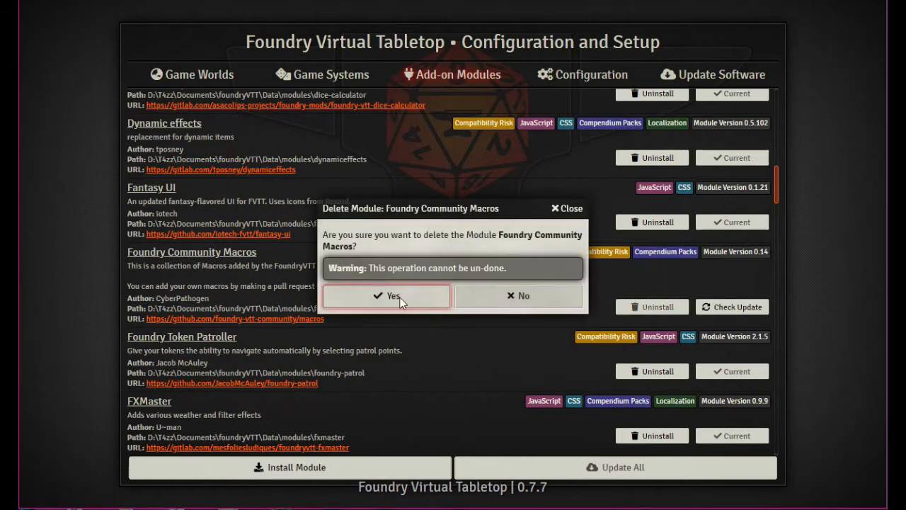
click(399, 297)
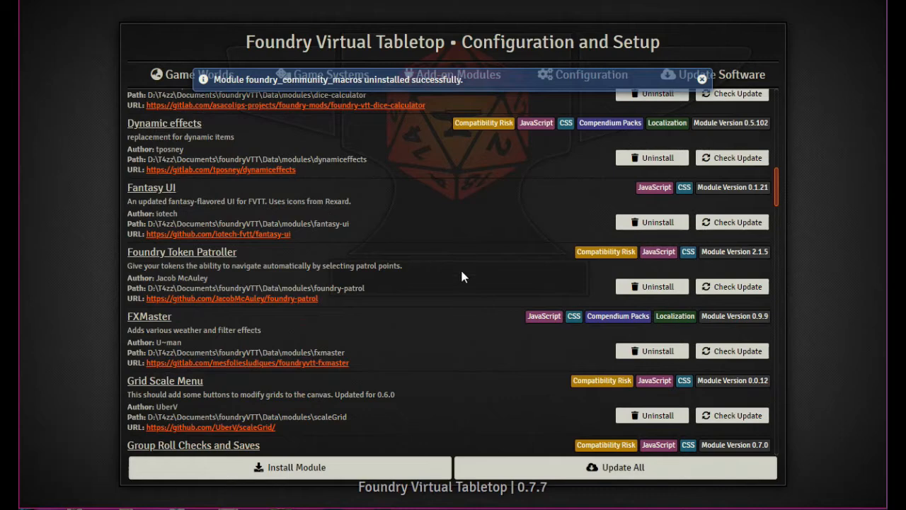
Update all installed add-on modules and check the software update settings before returning to the module list
click(613, 466)
click(705, 77)
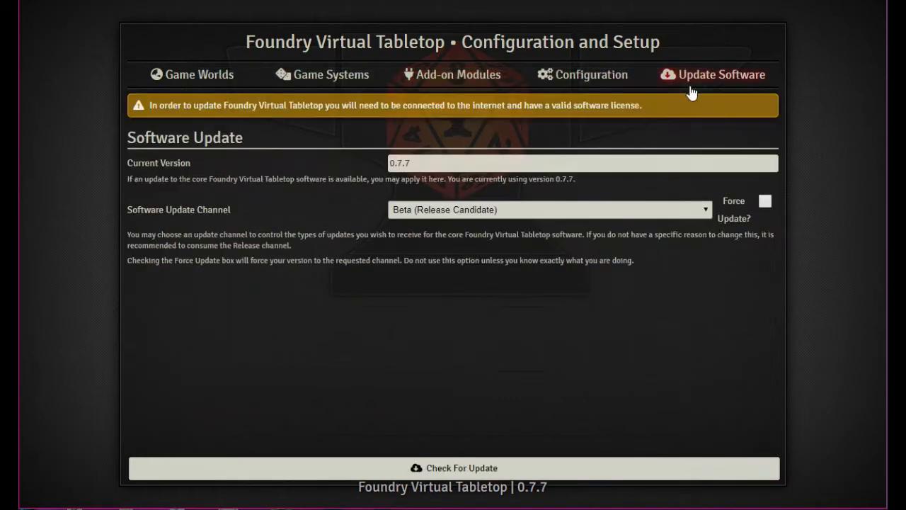
click(453, 78)
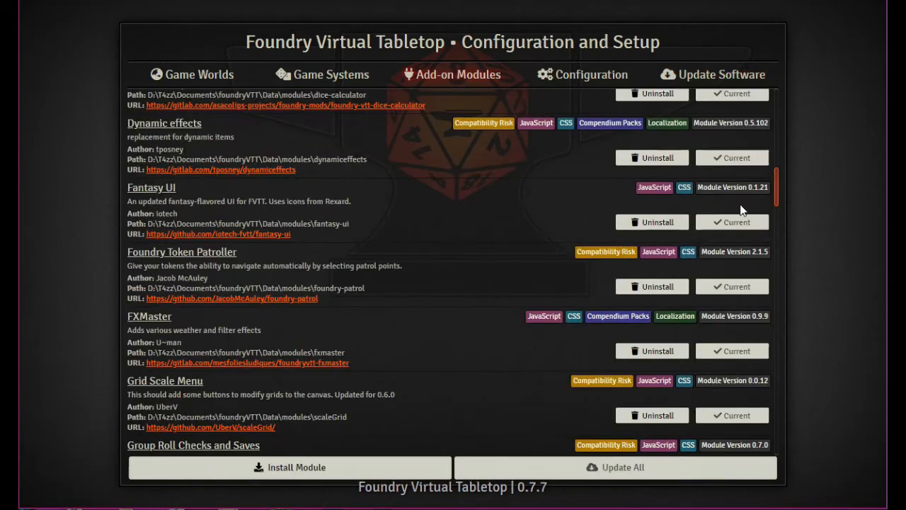
scroll(516, 278, up, 10)
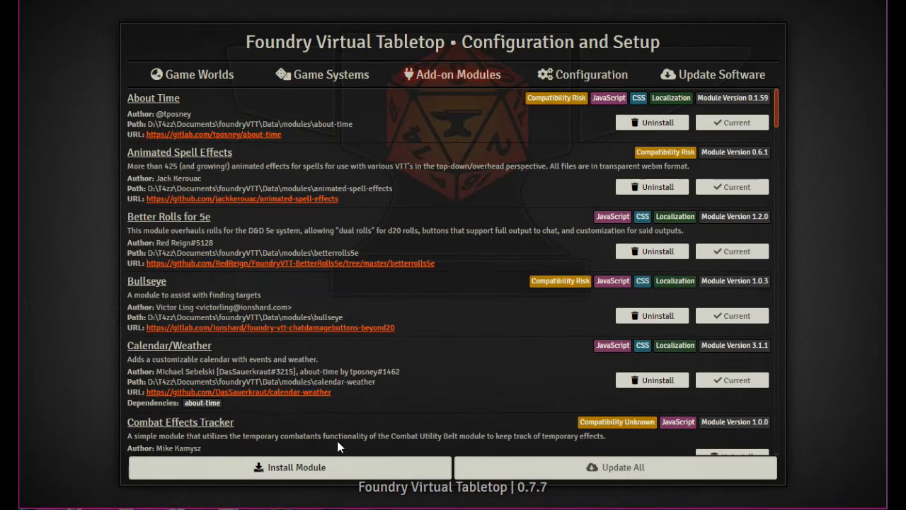
Launch the DDAL5-16 - Parnast Under Siege world, declining the data migration of Clash at the Kobold Cauldron
click(207, 75)
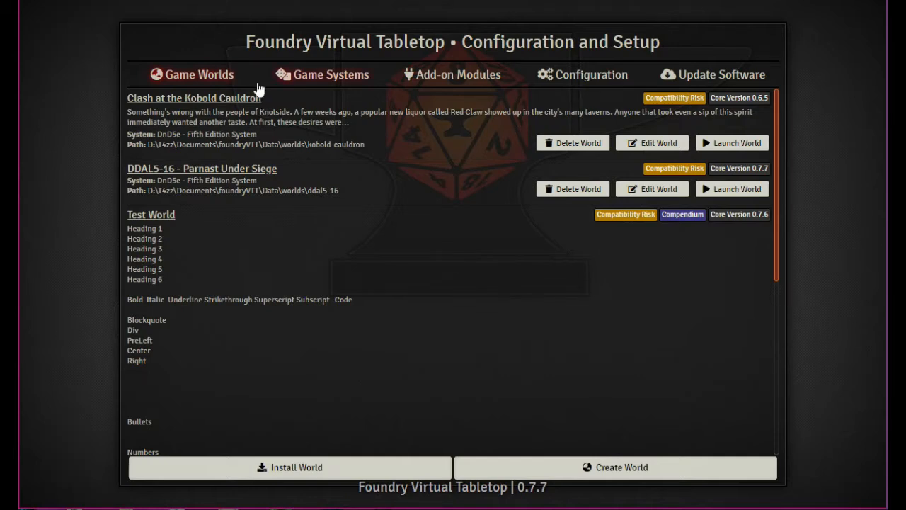
click(734, 145)
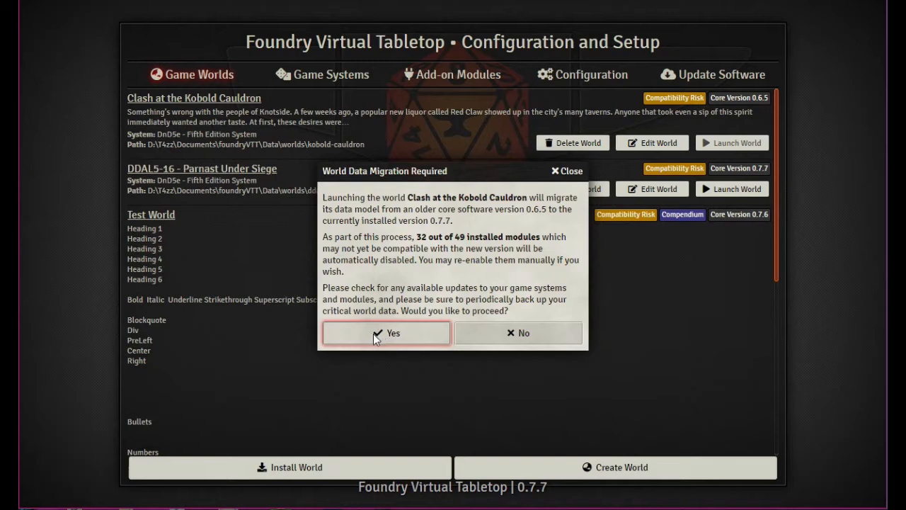
click(520, 331)
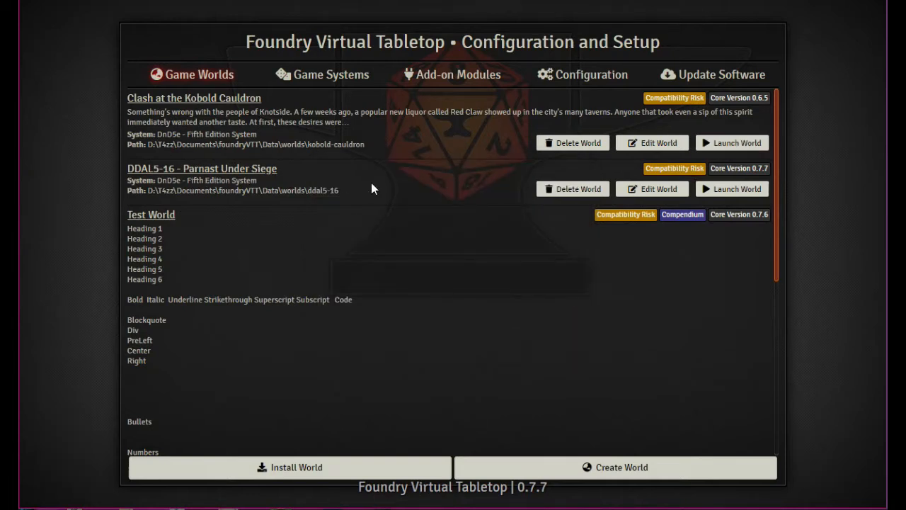
click(730, 192)
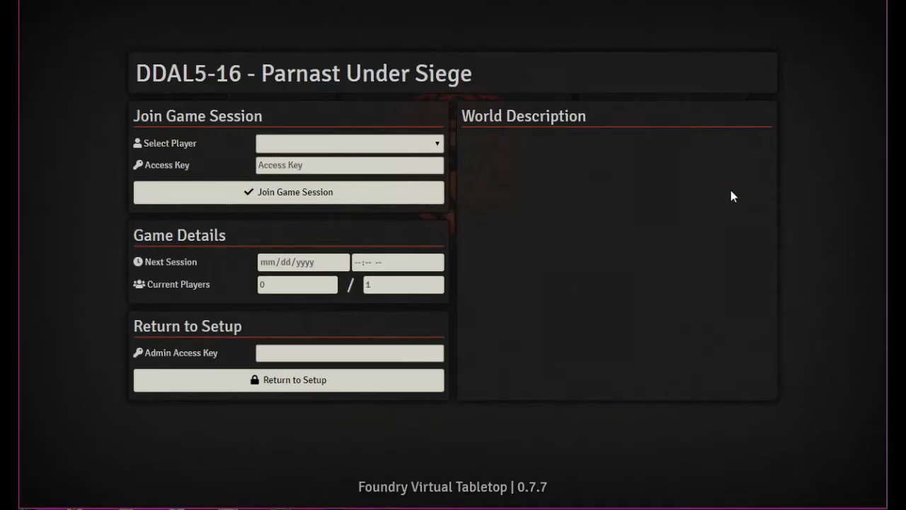
Join the game session as Gamemaster, entering the access key
click(397, 145)
click(297, 170)
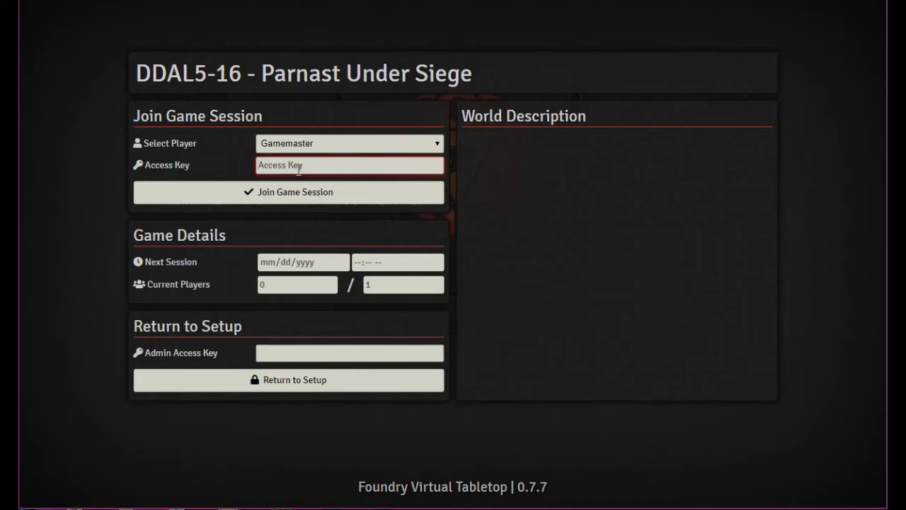
text(*********)
key(Return)
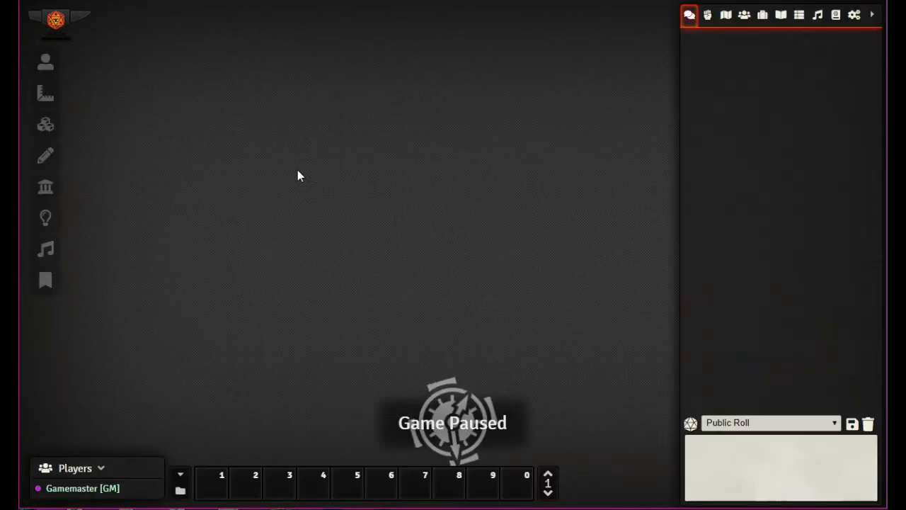
Unpause the game and expand the Part 1. and 00. Start Here folders in the journal
click(781, 15)
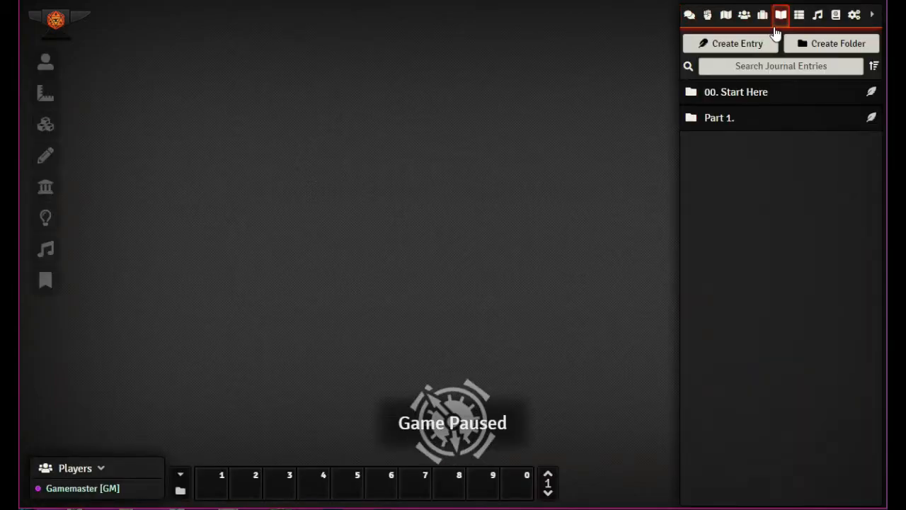
key(space)
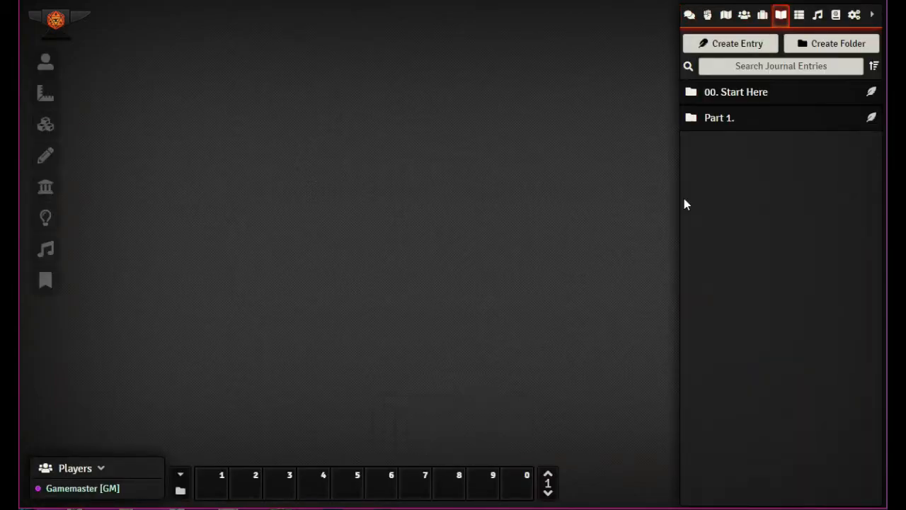
click(722, 120)
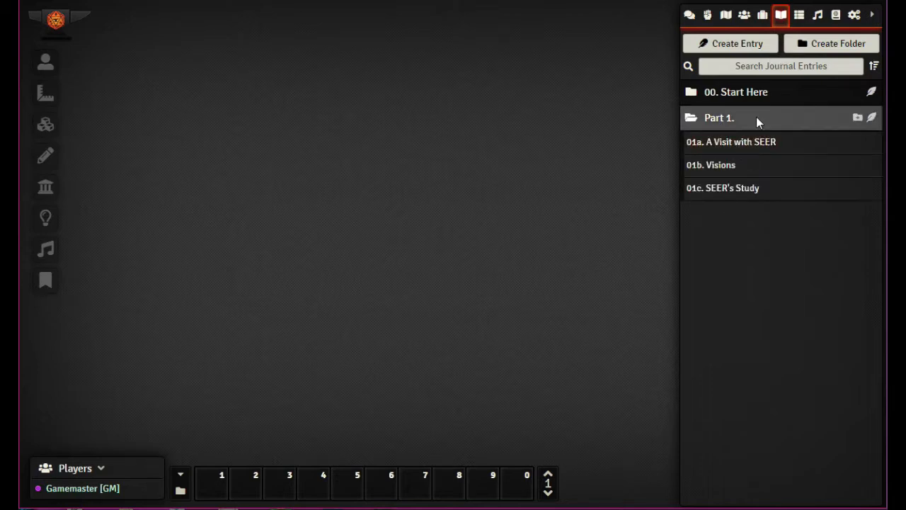
click(746, 94)
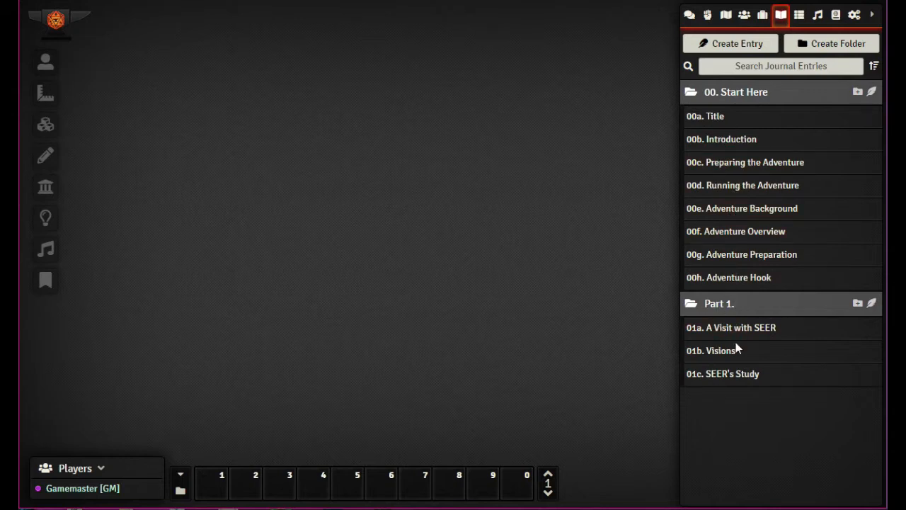
Read through the 01c. SEER's Study journal entry to examine its text formatting, and close it
click(729, 375)
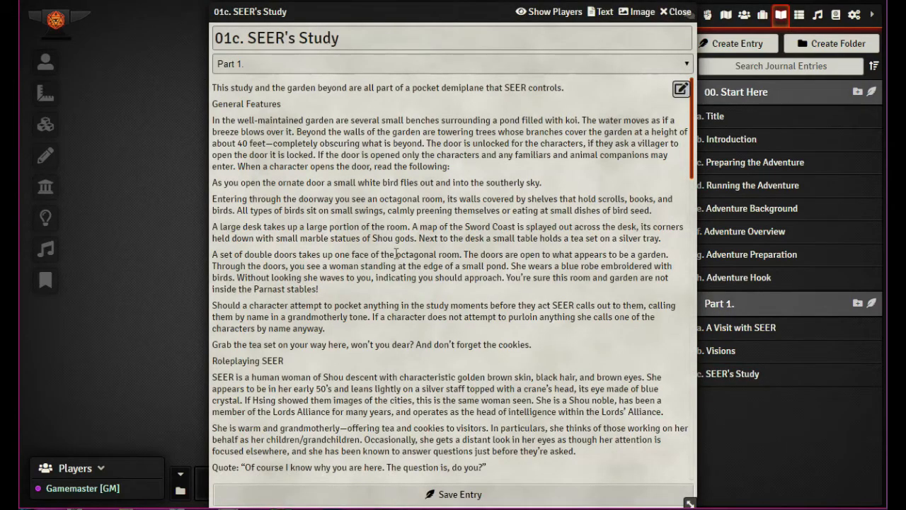
scroll(403, 280, down, 4)
scroll(411, 289, down, 6)
scroll(414, 290, up, 10)
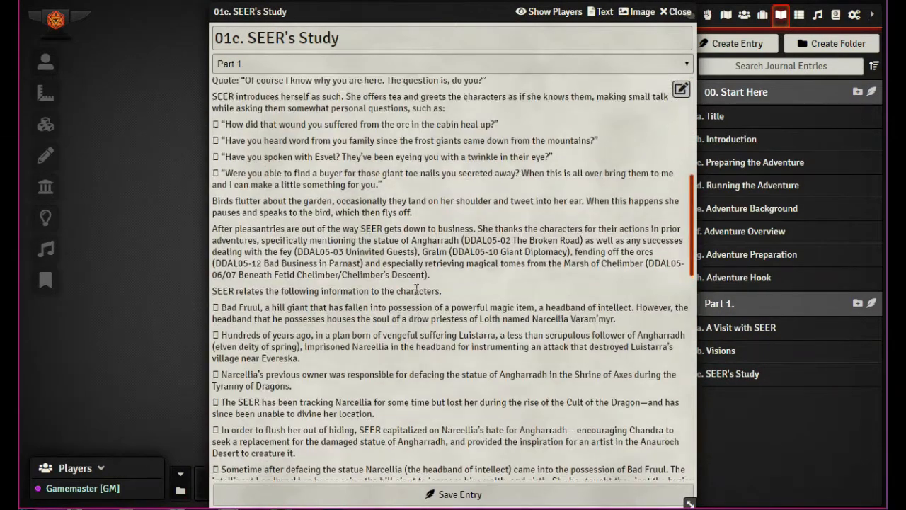
scroll(354, 216, down, 15)
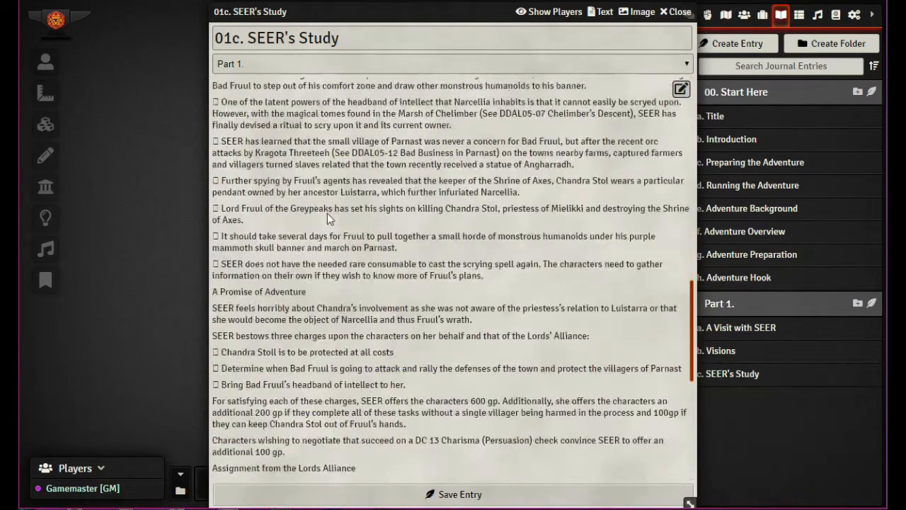
scroll(337, 221, down, 1)
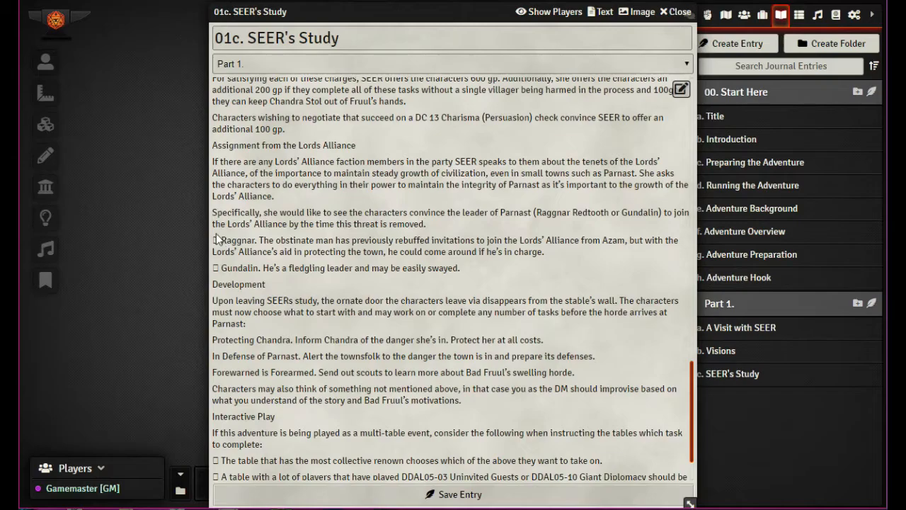
scroll(313, 282, down, 1)
scroll(327, 294, up, 2)
scroll(328, 294, up, 15)
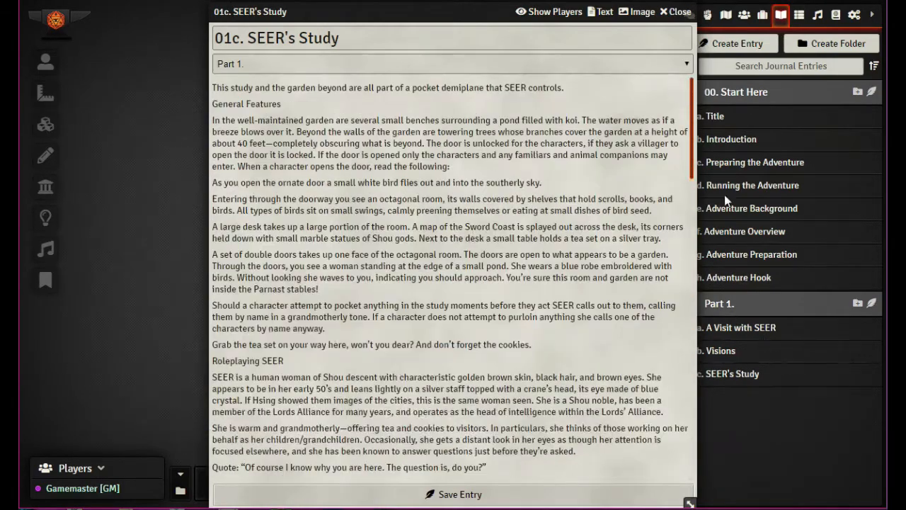
click(678, 16)
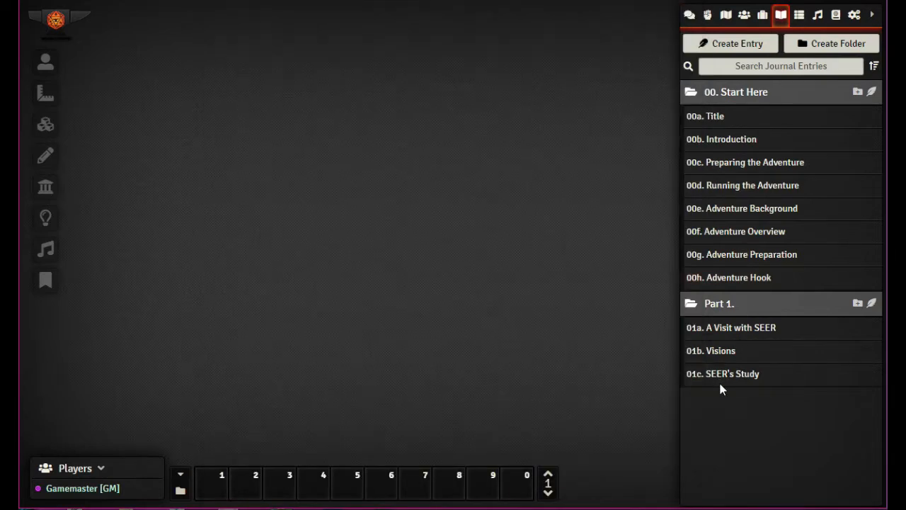
Compare the formatting of the 01c. SEER's Study and 01b. Visions journal entries, and close both
click(740, 375)
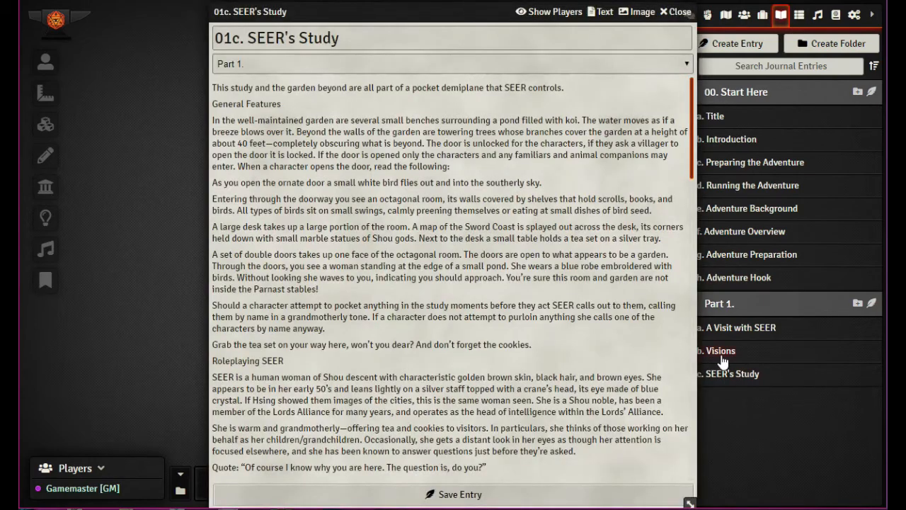
click(722, 352)
scroll(491, 240, down, 1)
scroll(491, 239, up, 1)
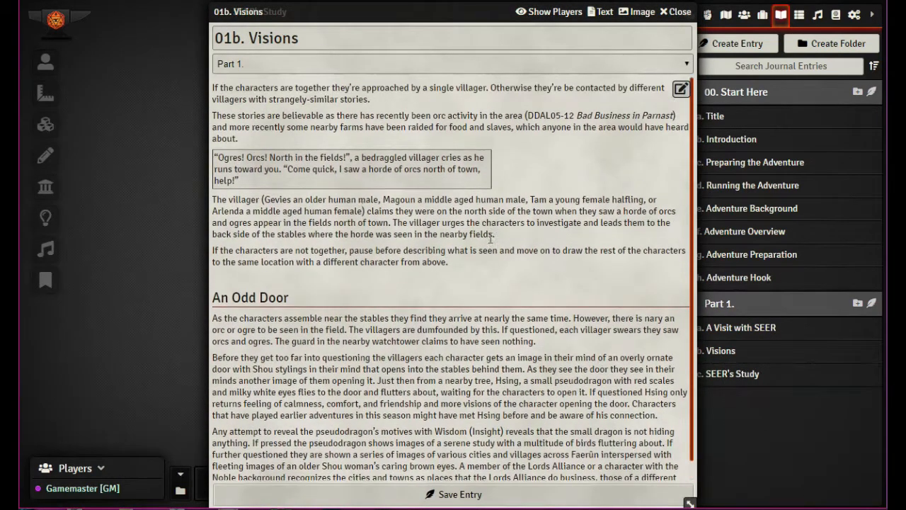
click(674, 12)
click(676, 12)
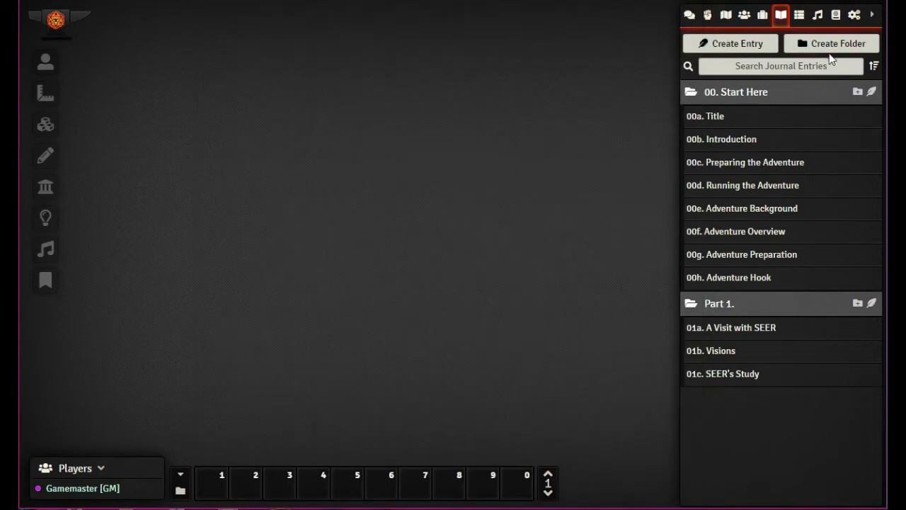
Review the world's compendium packs and the entity types offered for a new compendium, and cancel without creating one
click(836, 17)
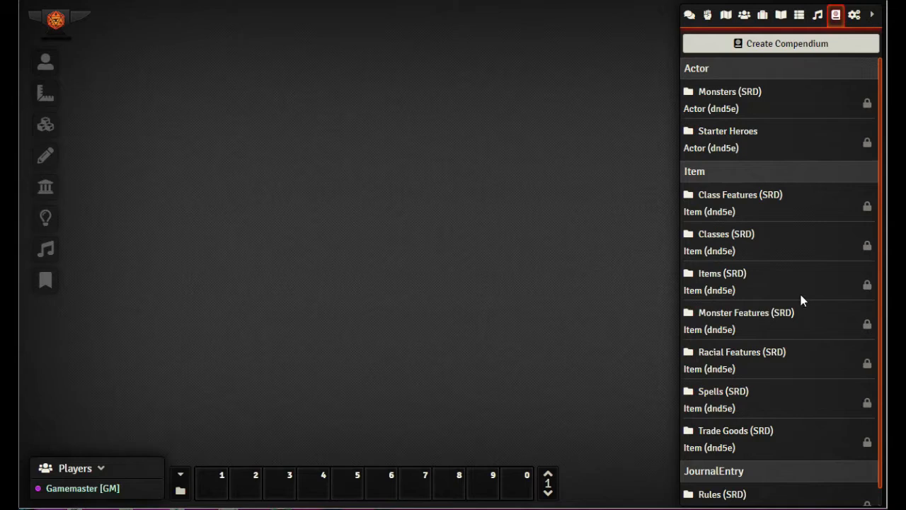
scroll(828, 305, down, 1)
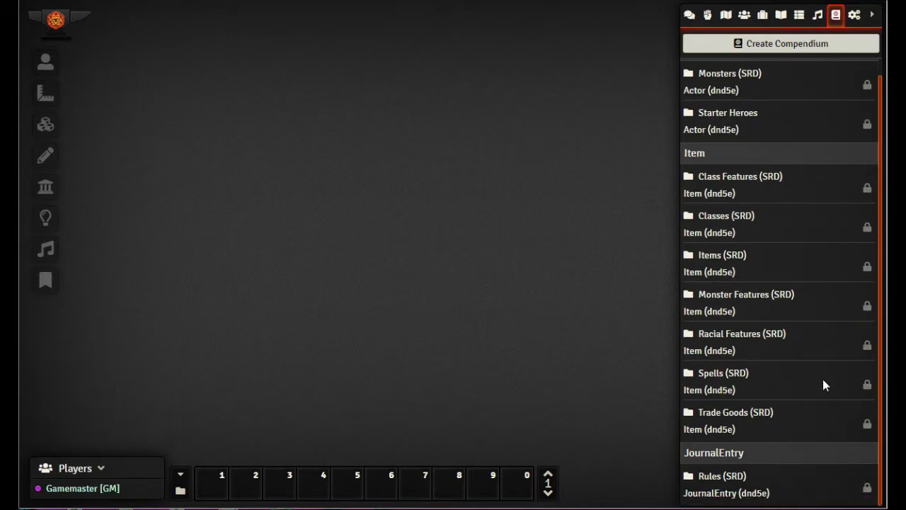
click(759, 44)
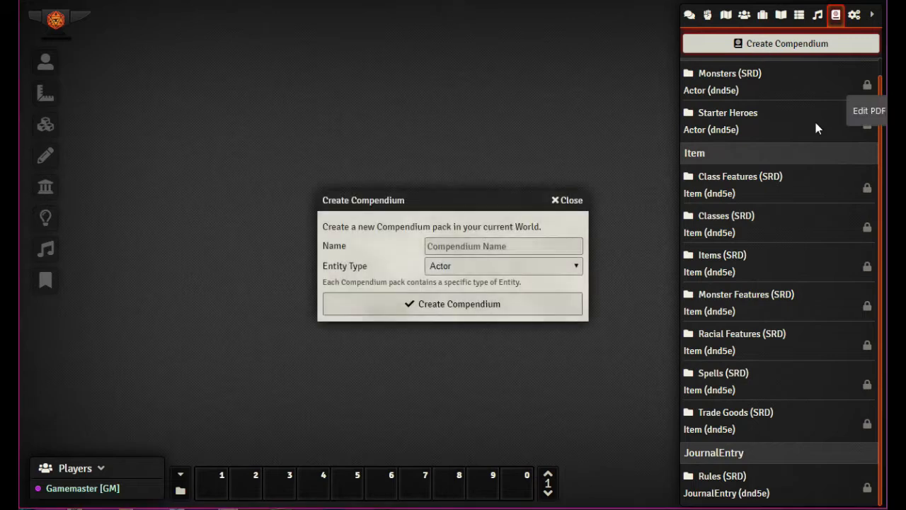
click(442, 276)
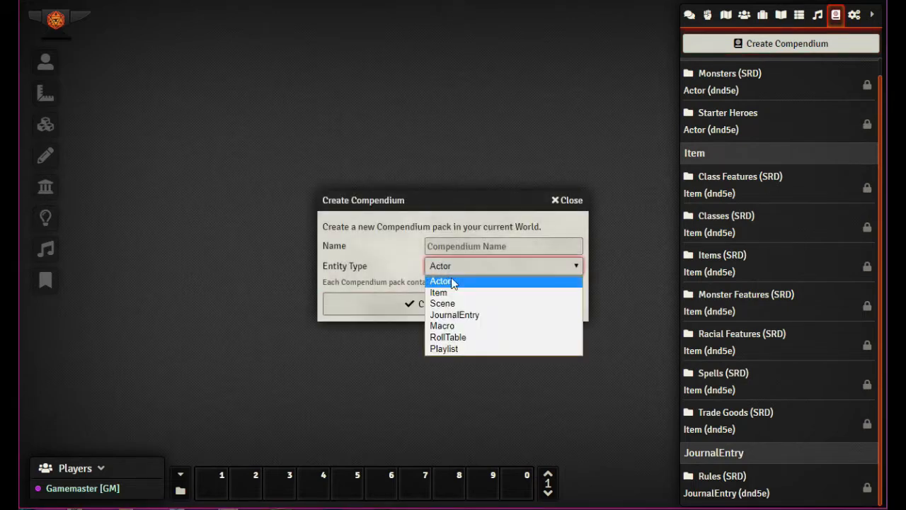
click(572, 202)
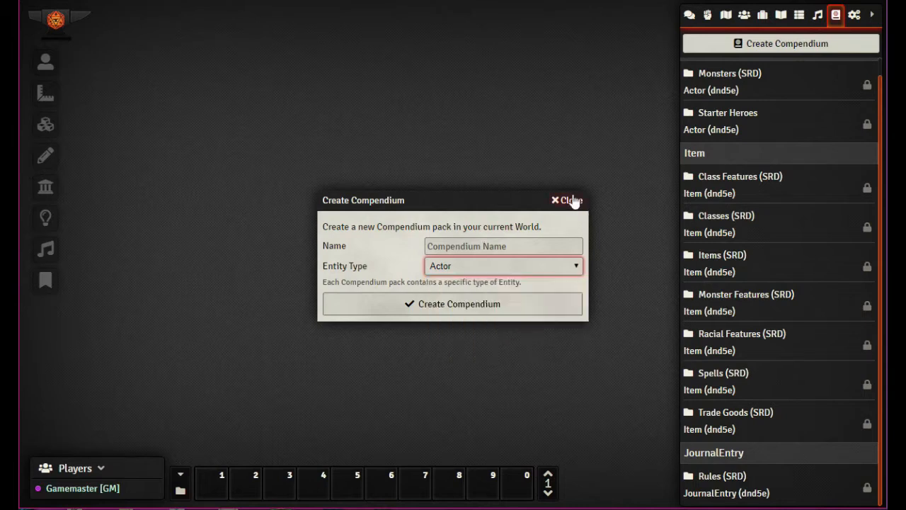
click(572, 201)
Open the Monsters (SRD) compendium to view its creature list, and close it
click(710, 78)
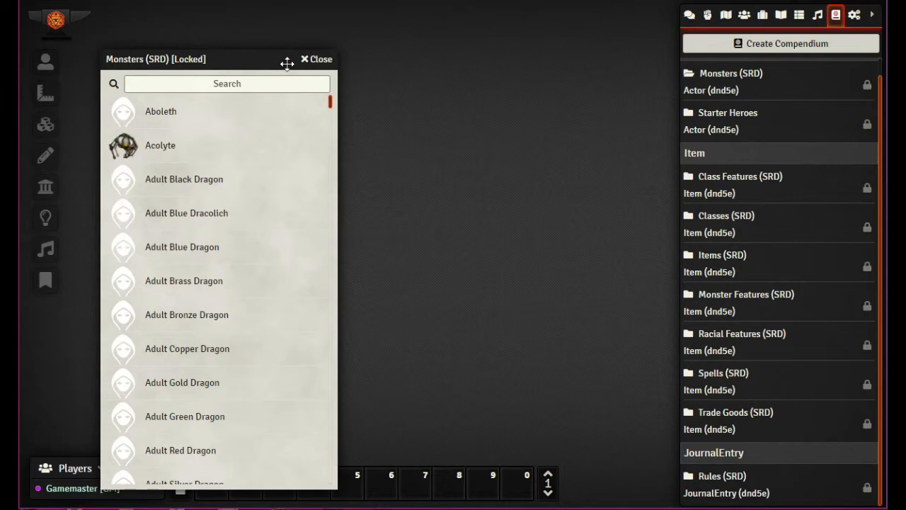
scroll(736, 141, up, 1)
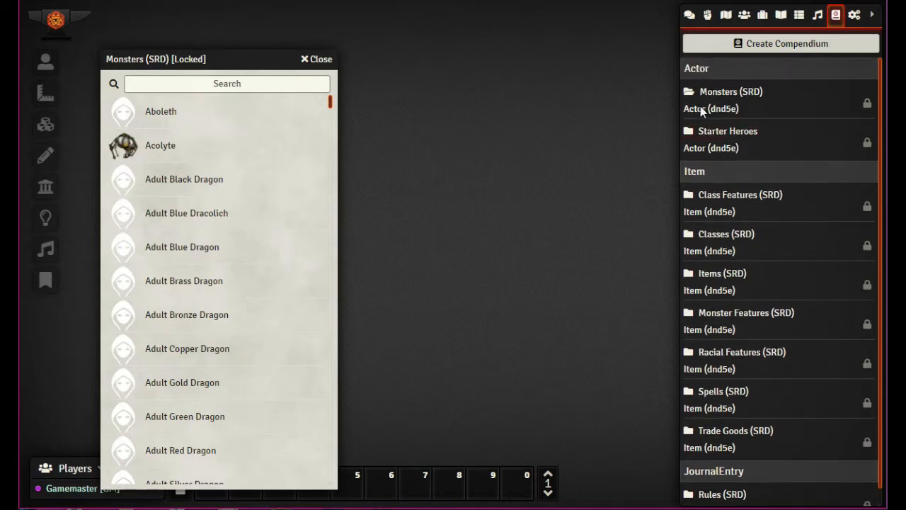
click(318, 59)
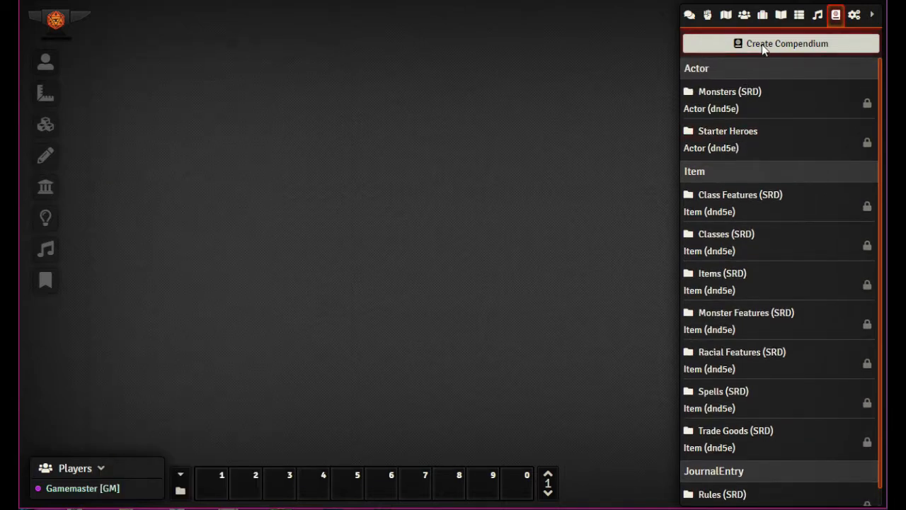
Create a new compendium named Parnast Under Siege (Mobs) with the Actor entity type
click(763, 48)
click(449, 246)
text(Parnast Under Siege ())
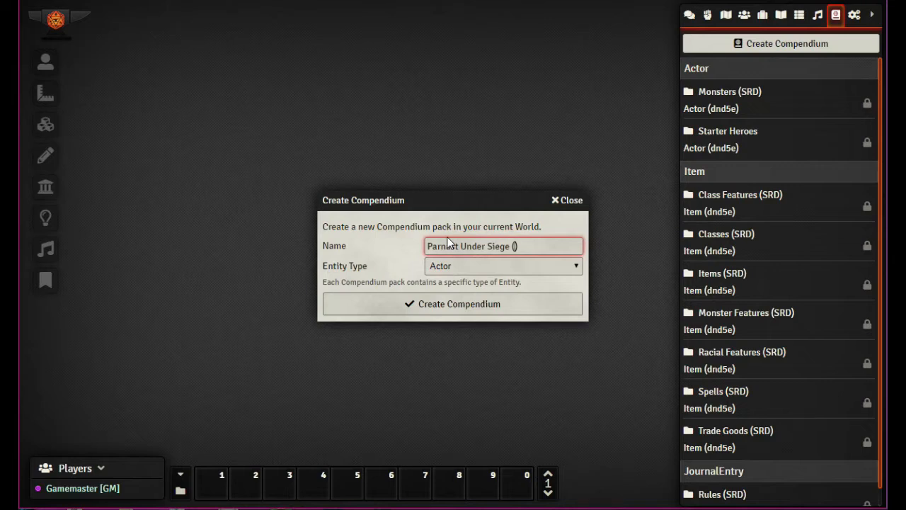
text(Mobs)
click(450, 308)
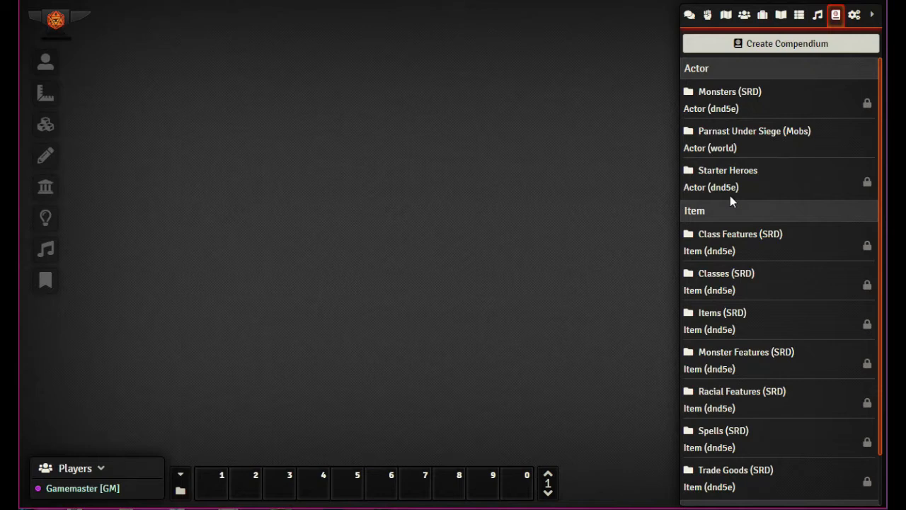
Open the Parnast Under Siege (Mobs) compendium, display the Actors directory, and position the compendium window clear of the actor creation controls
click(737, 134)
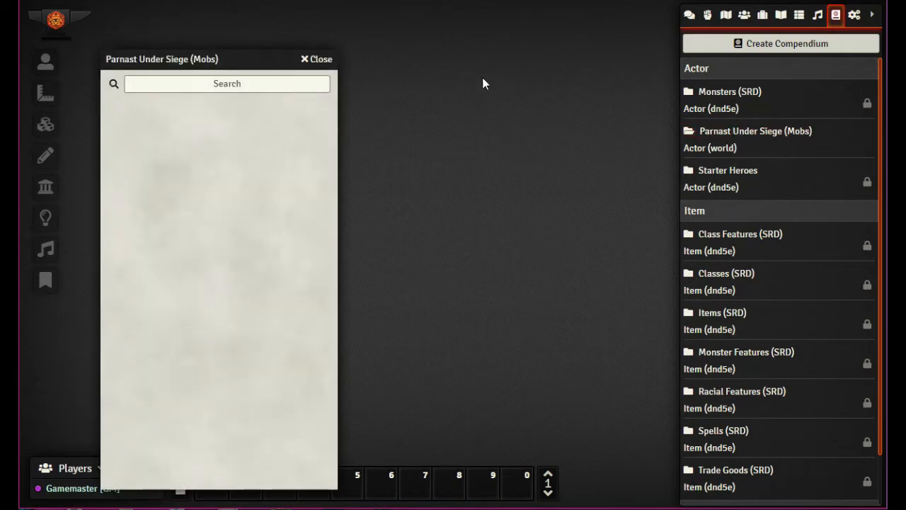
drag(241, 56, 406, 21)
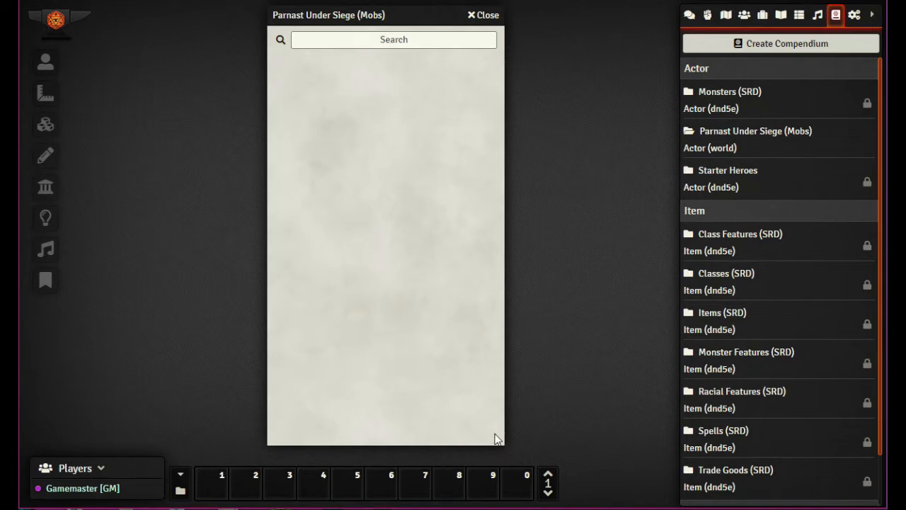
drag(407, 16, 736, 58)
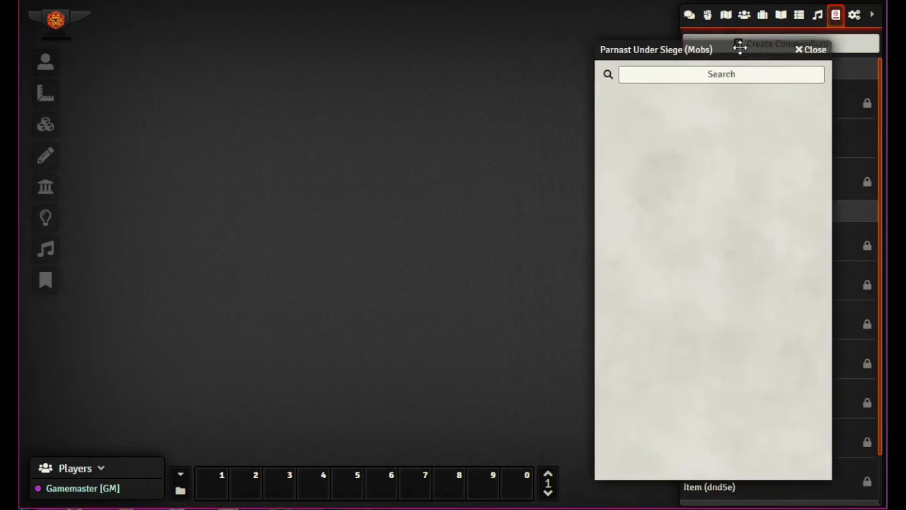
click(746, 17)
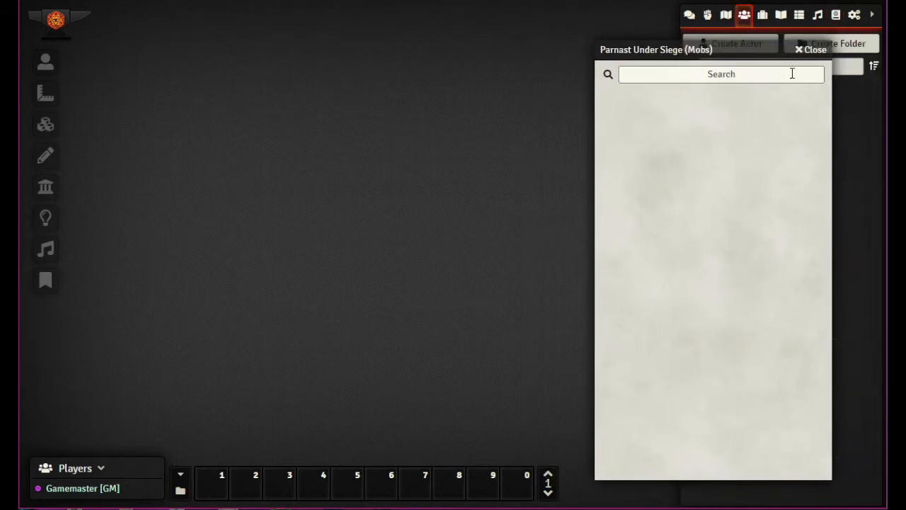
drag(744, 50, 726, 80)
Consult the adventure PDF's Monster/NPC Statistics appendix and create a Non-Player Character actor named Ankheg
click(732, 47)
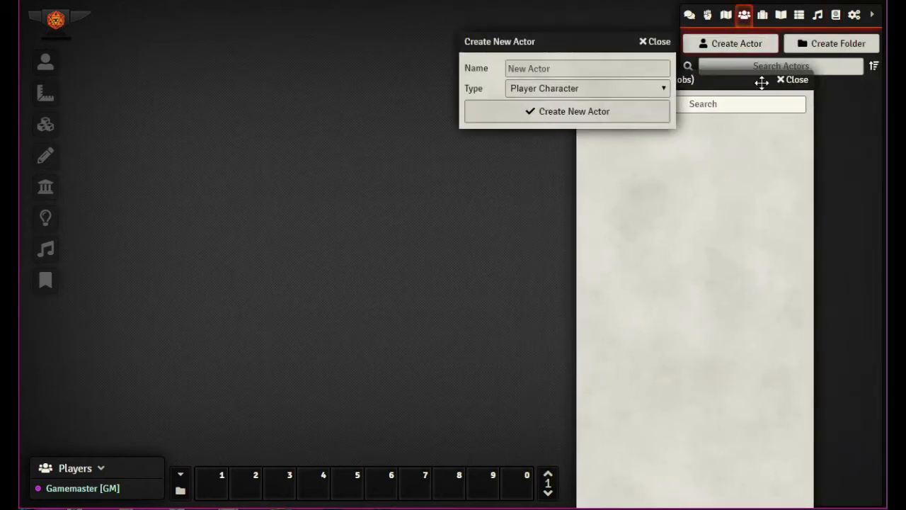
drag(603, 42, 228, 32)
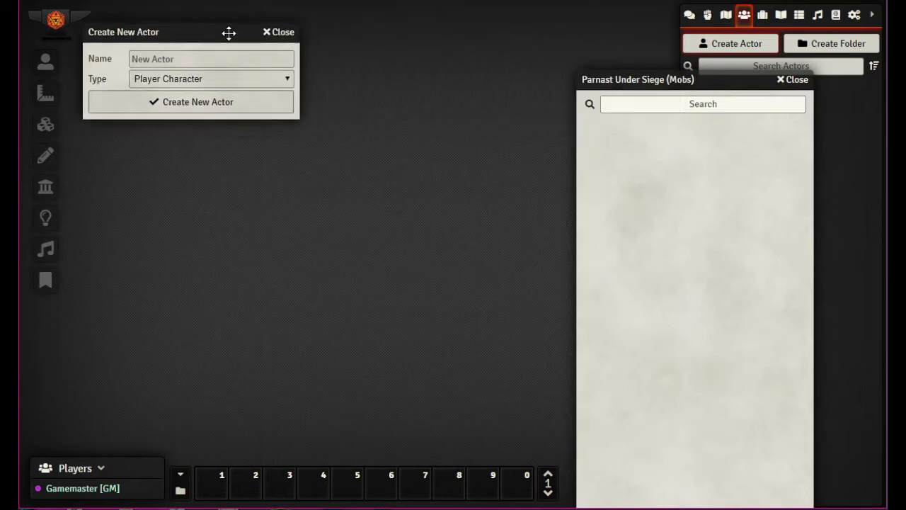
drag(710, 79, 725, 55)
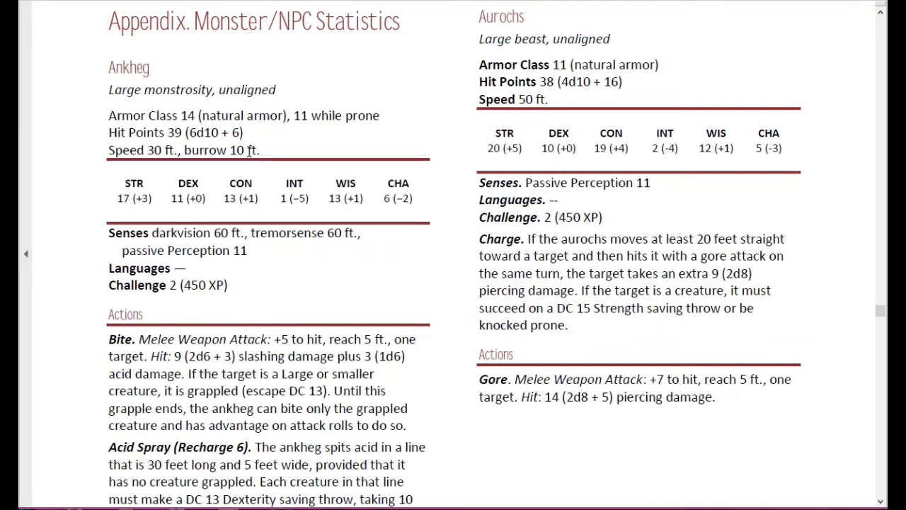
scroll(337, 148, down, 2)
scroll(337, 149, up, 3)
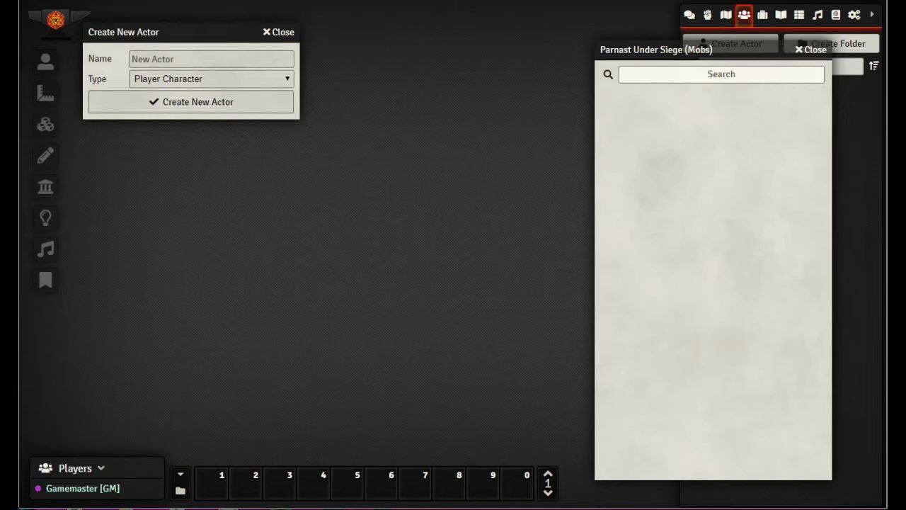
click(159, 64)
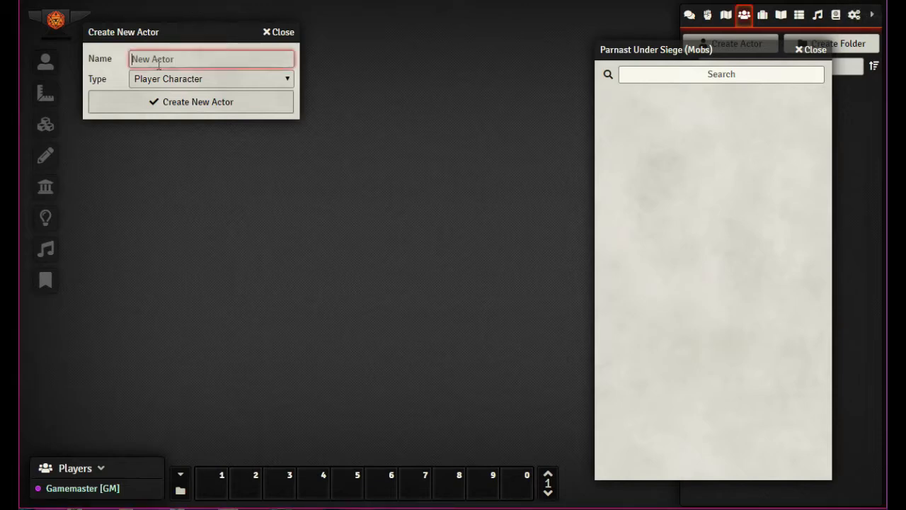
text(Ankheg)
click(219, 81)
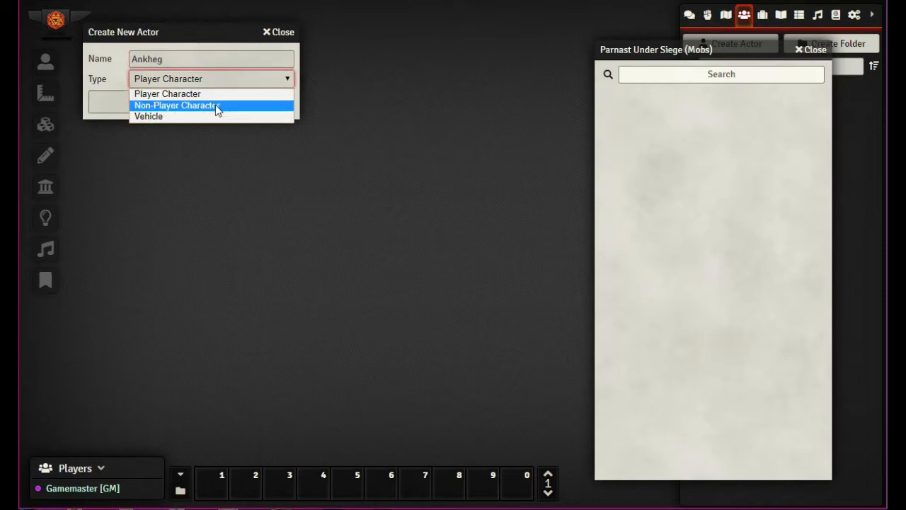
click(217, 111)
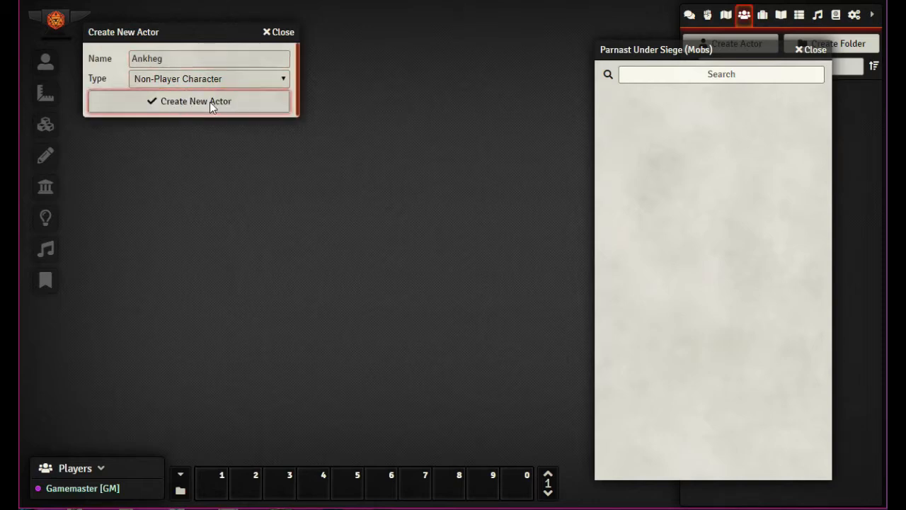
click(210, 106)
Move the Ankheg sheet beside the open compendium window and widen it slightly
drag(441, 34, 302, 15)
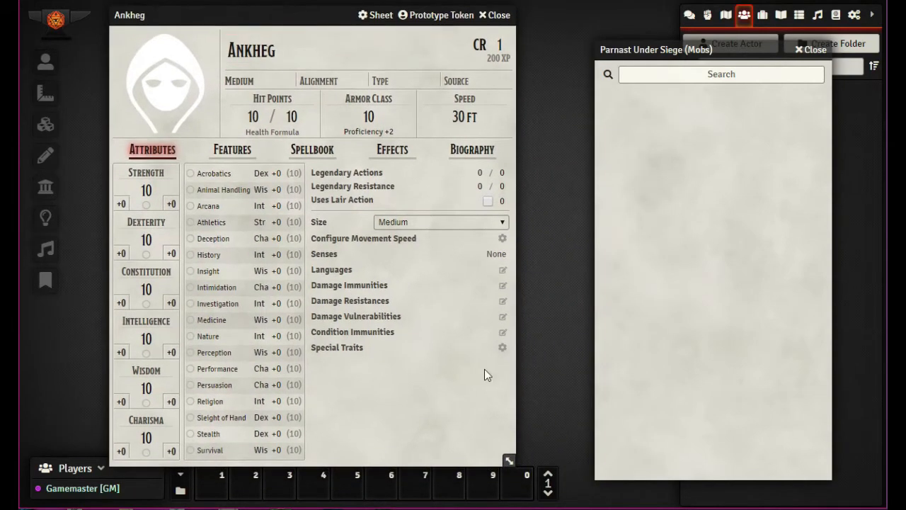
drag(508, 462, 534, 462)
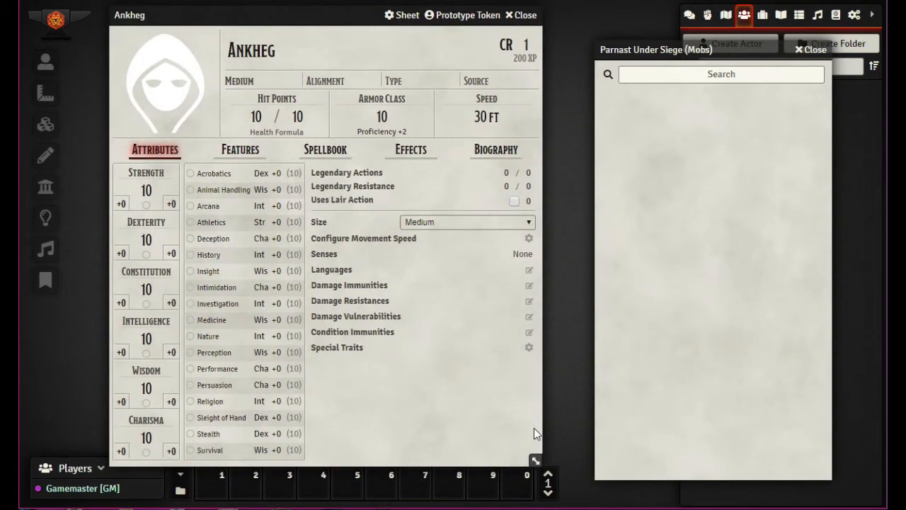
click(398, 71)
drag(290, 10, 281, 7)
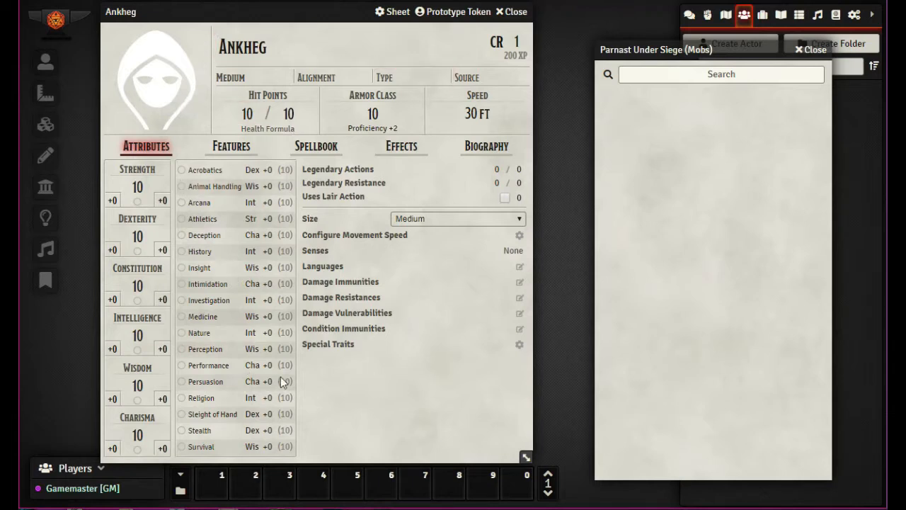
Select the Ankheg's name on its sheet, and switch to Chrome to browse the image results for "ankheg 5e token"
click(219, 46)
double_click(219, 45)
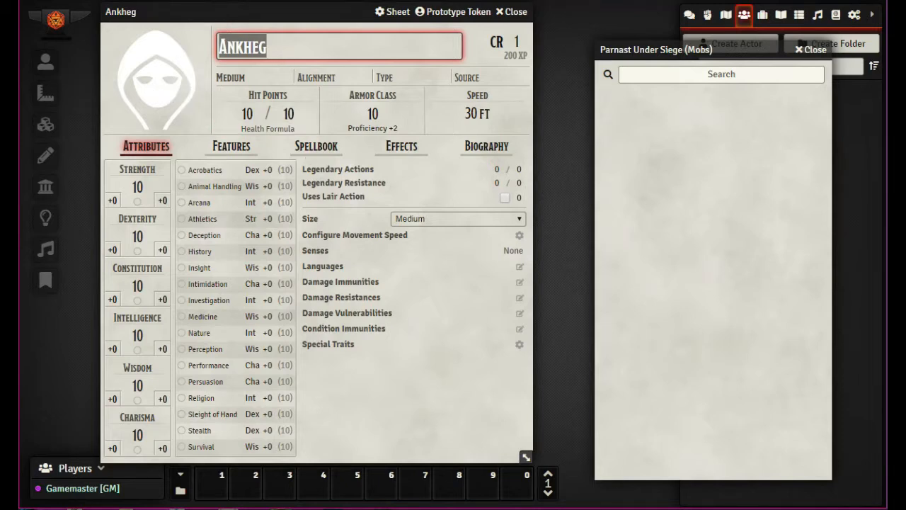
click(208, 509)
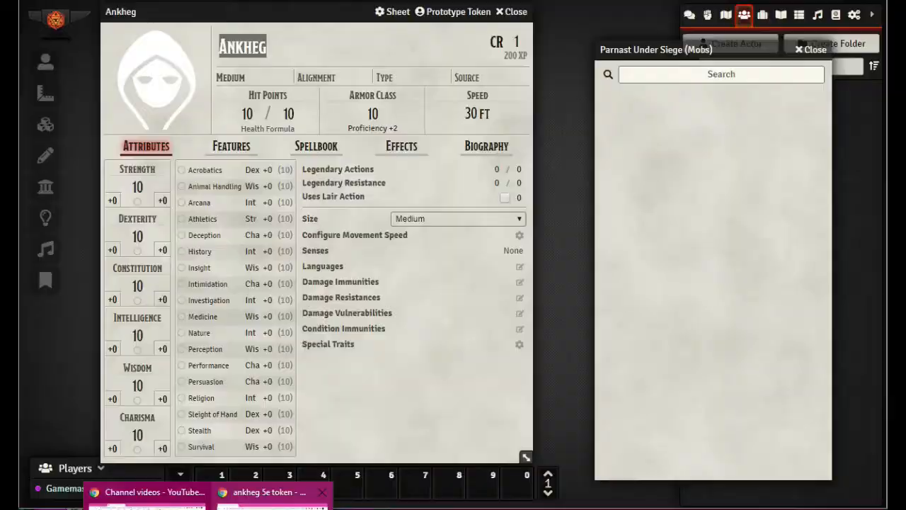
click(273, 491)
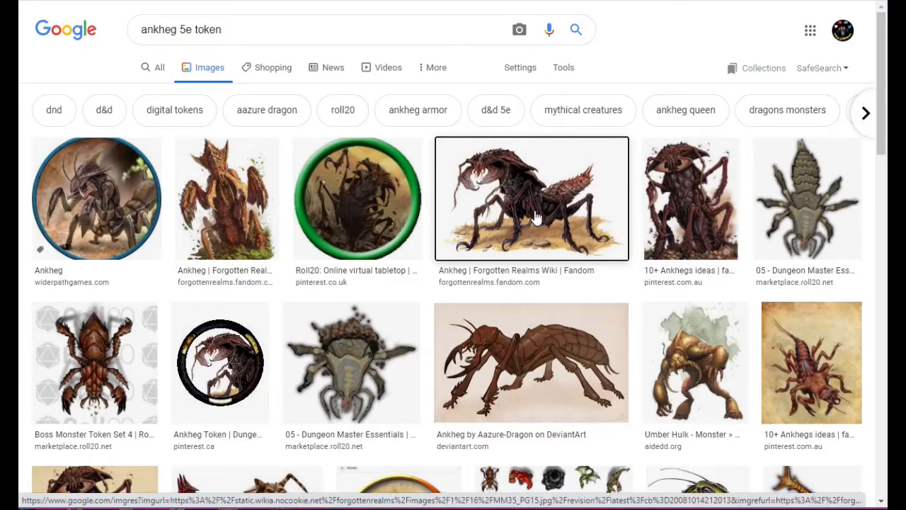
scroll(538, 212, down, 4)
scroll(549, 202, up, 4)
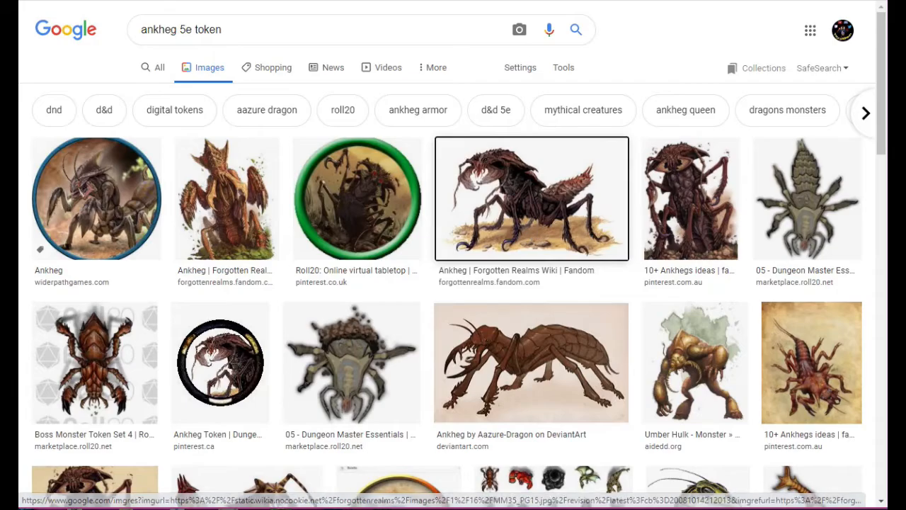
Find the striped-leg ankheg picture among the related images and follow its Pinterest source to the full-size image on adventureaweek.com
click(510, 152)
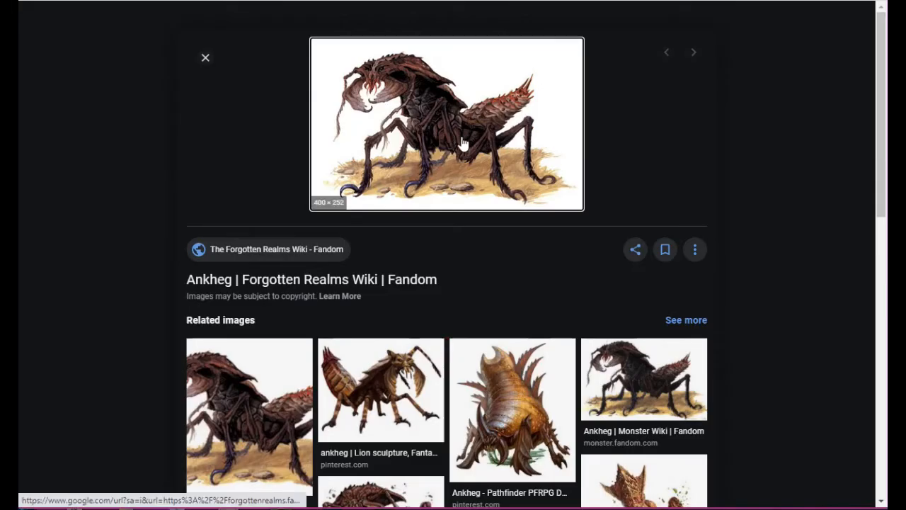
click(386, 404)
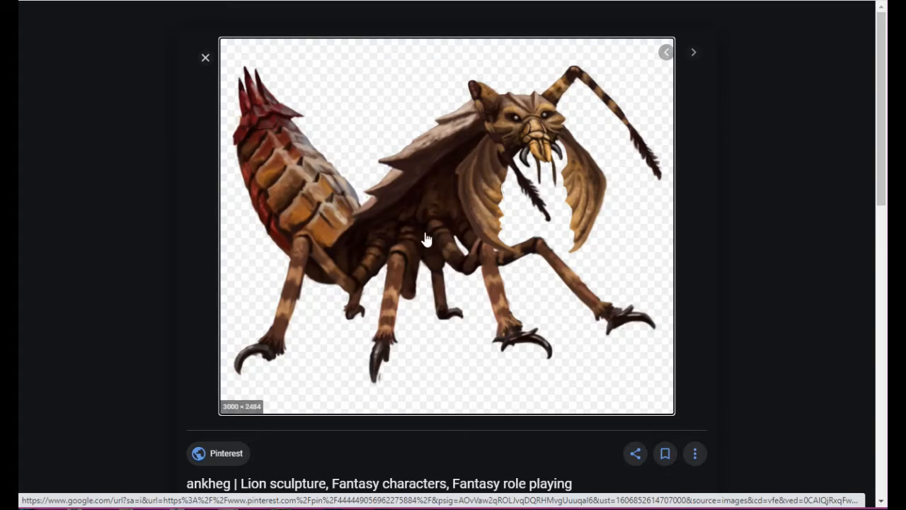
click(430, 237)
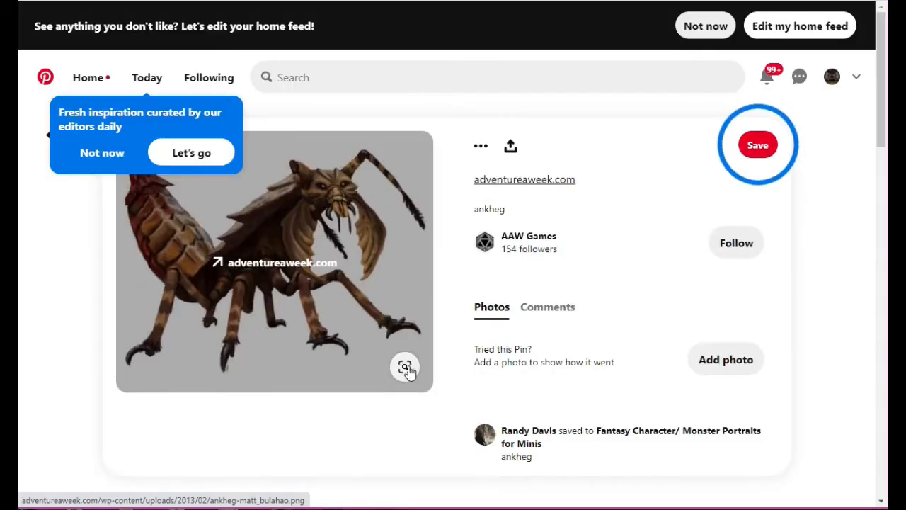
click(279, 344)
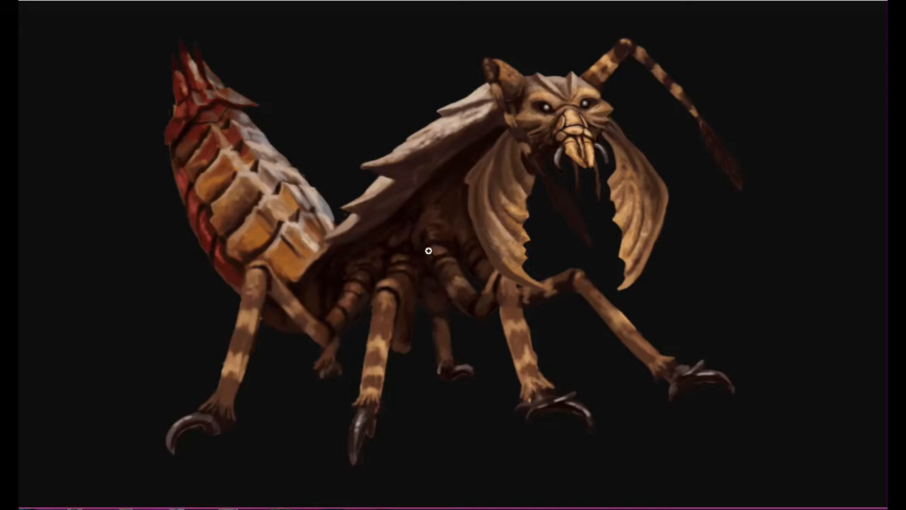
Save the full-size ankheg picture as a PNG image in the desktop's D&D Free folder
drag(413, 245, 690, 1)
right_click(425, 259)
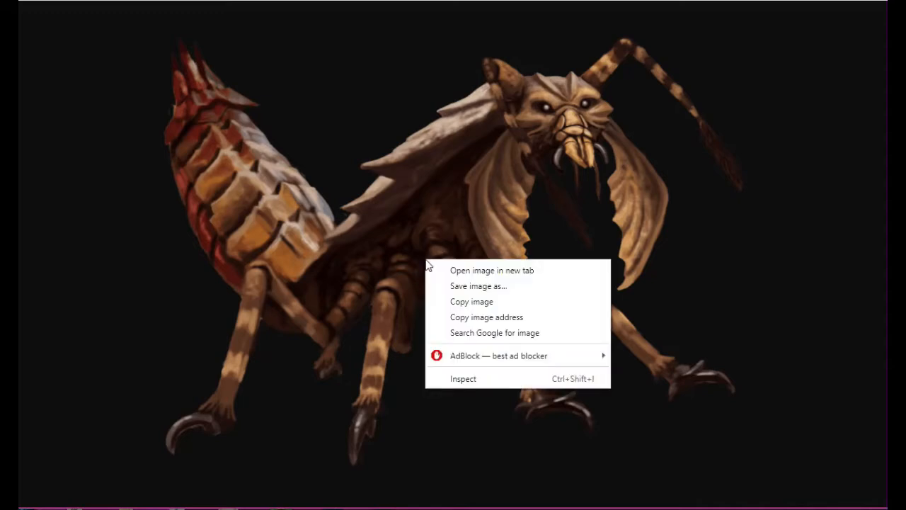
click(484, 286)
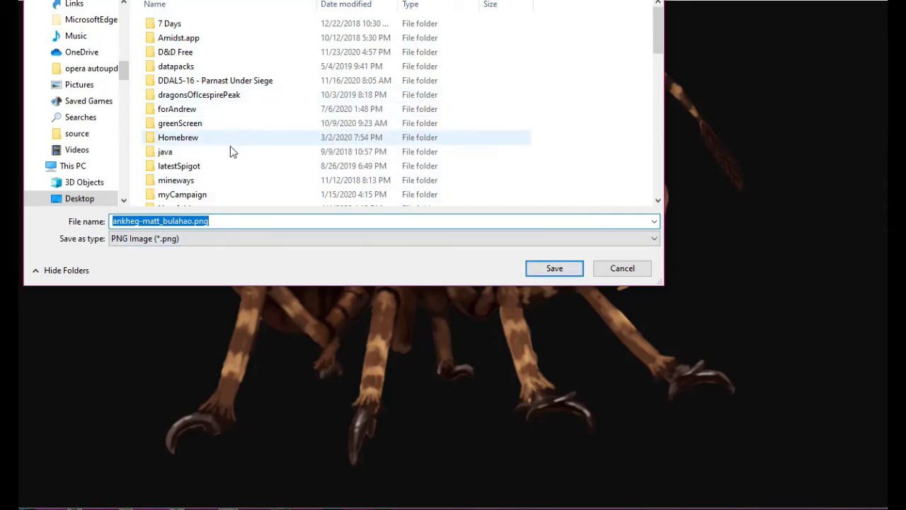
click(201, 56)
double_click(201, 55)
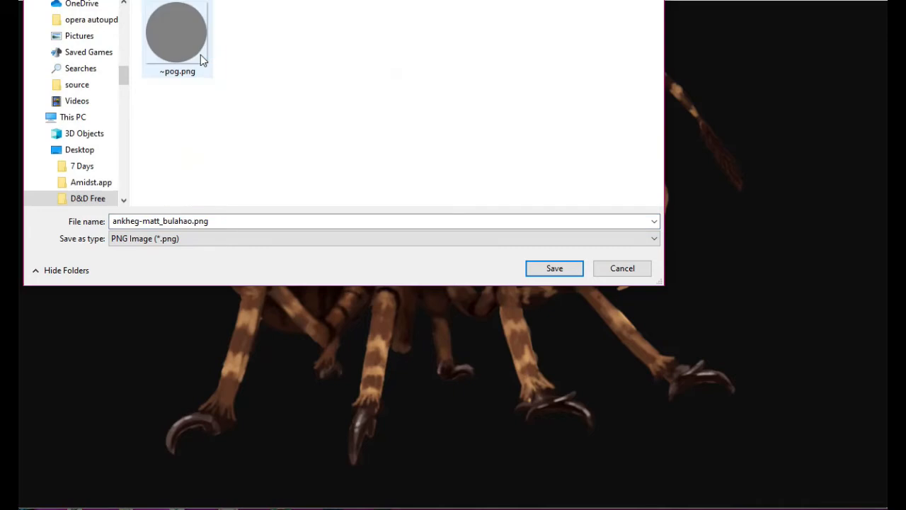
click(554, 269)
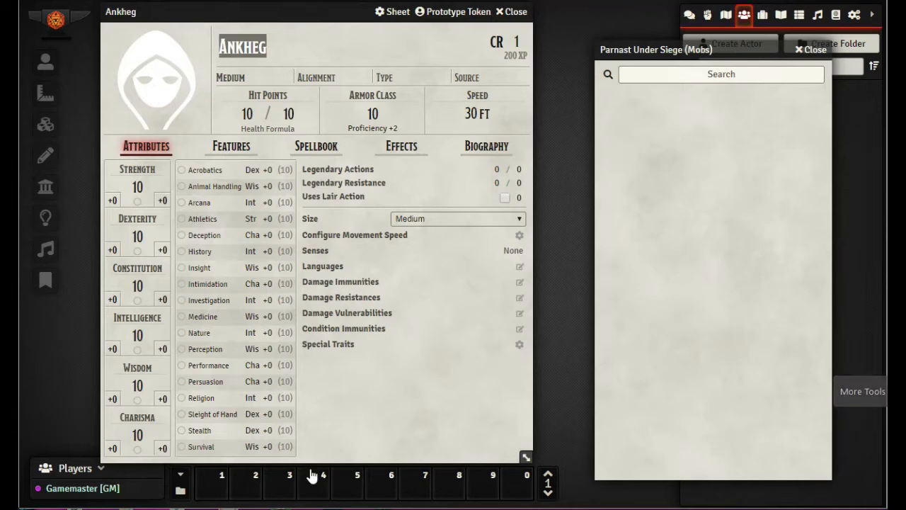
Switch to the token maker and load the saved ankheg picture from the D&D Free folder as the portrait image
key(alt+Tab)
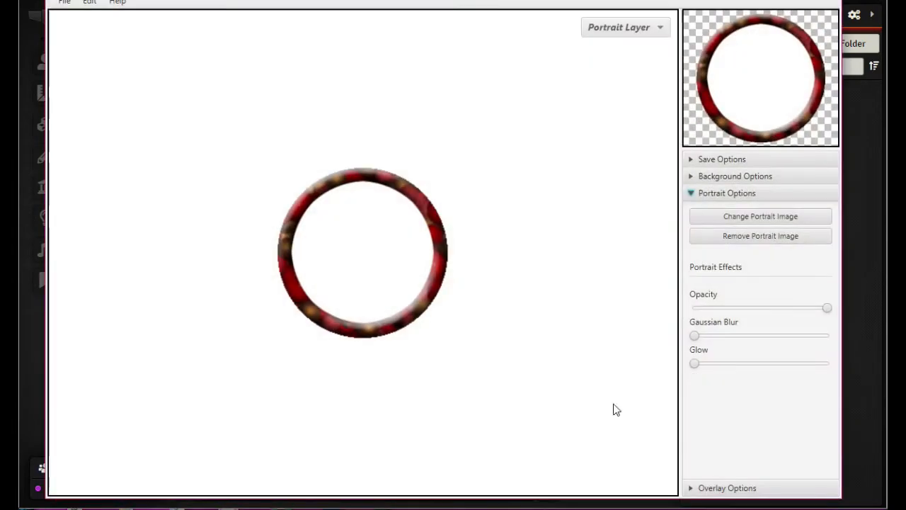
click(763, 217)
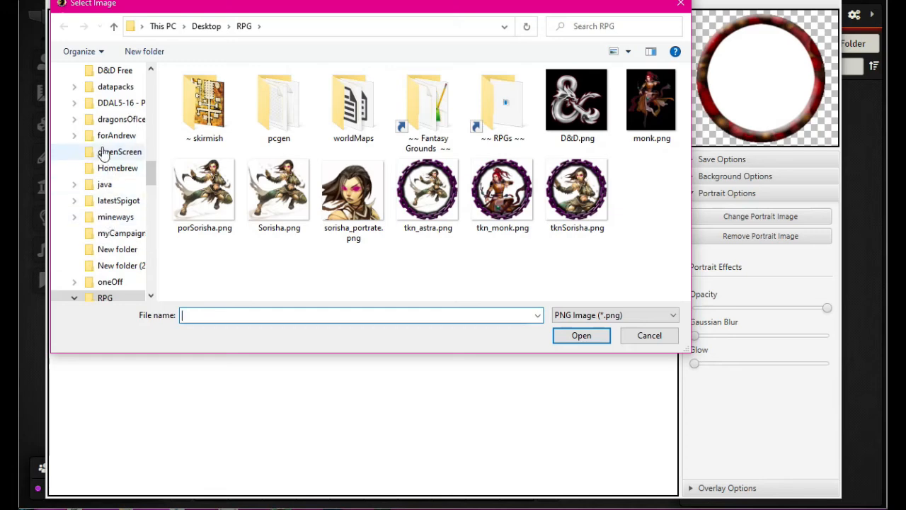
scroll(102, 120, up, 1)
click(103, 87)
double_click(280, 110)
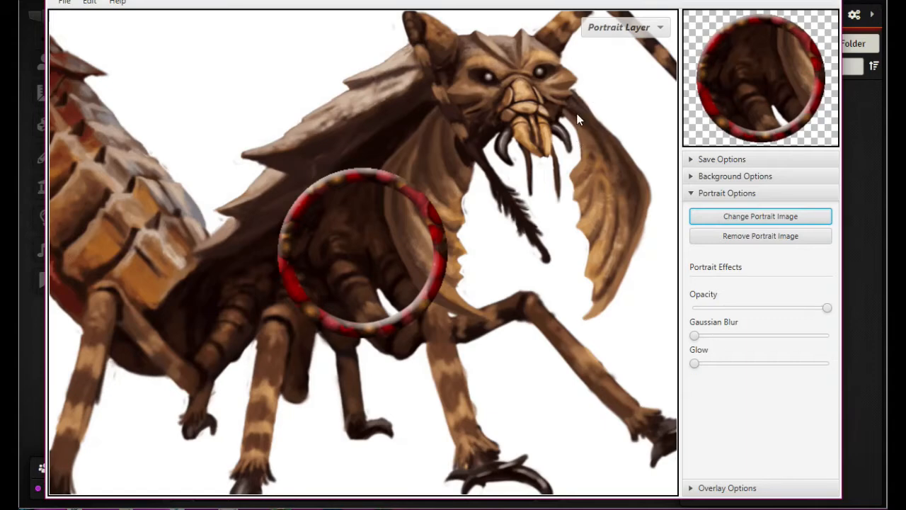
Shrink the ankheg portrait and reposition it so the whole creature fits inside the token ring
scroll(538, 166, down, 2)
scroll(539, 170, down, 5)
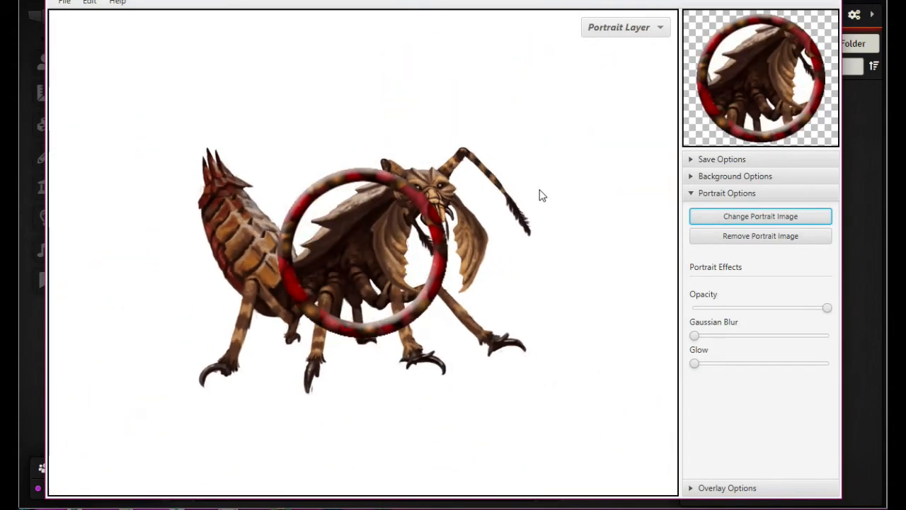
scroll(506, 239, down, 5)
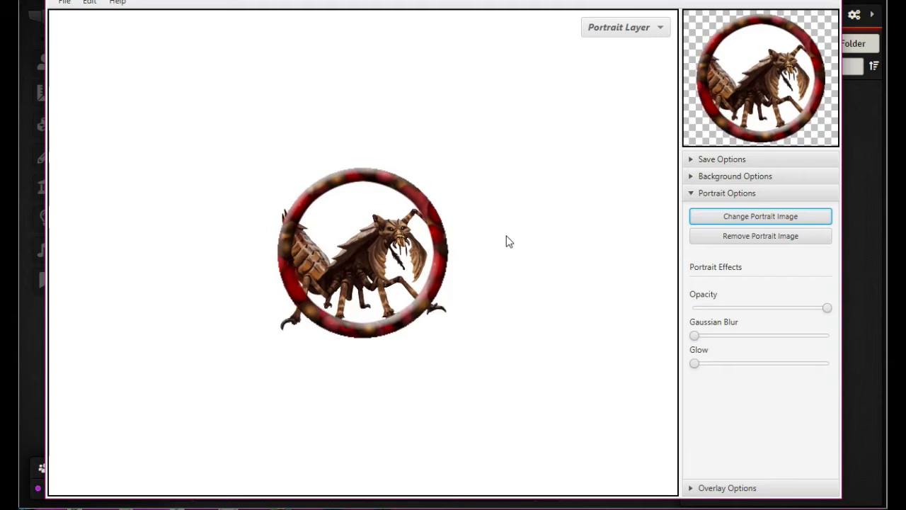
drag(452, 350, 457, 338)
scroll(457, 339, down, 4)
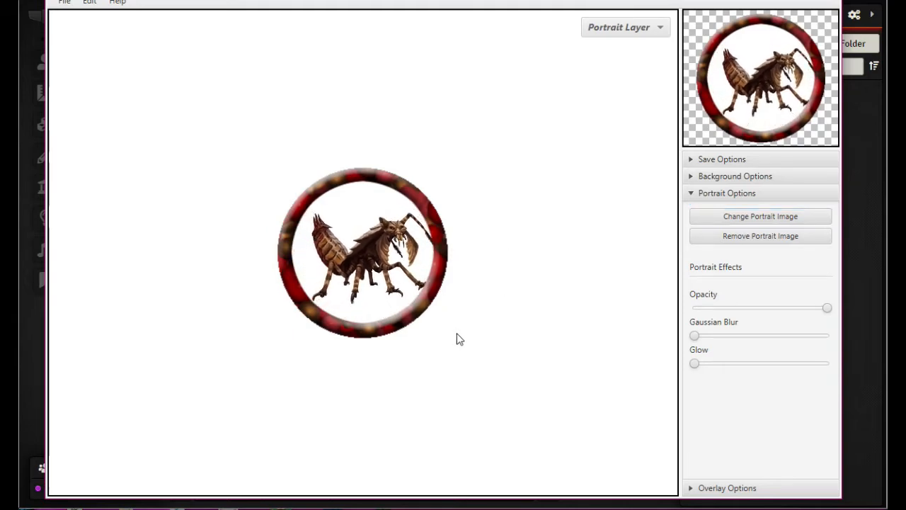
drag(493, 344, 484, 337)
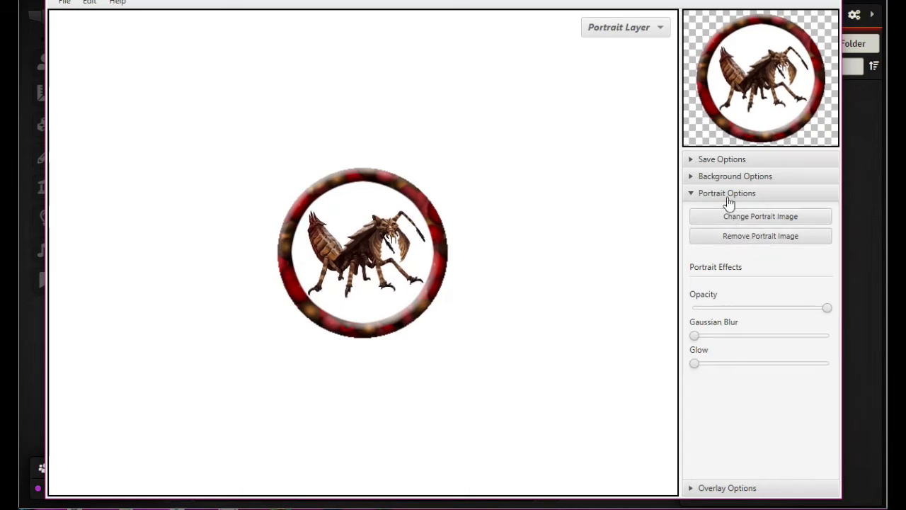
Try the NPC, Crimson, and Green and Blue ring overlays around the ankheg portrait
click(693, 196)
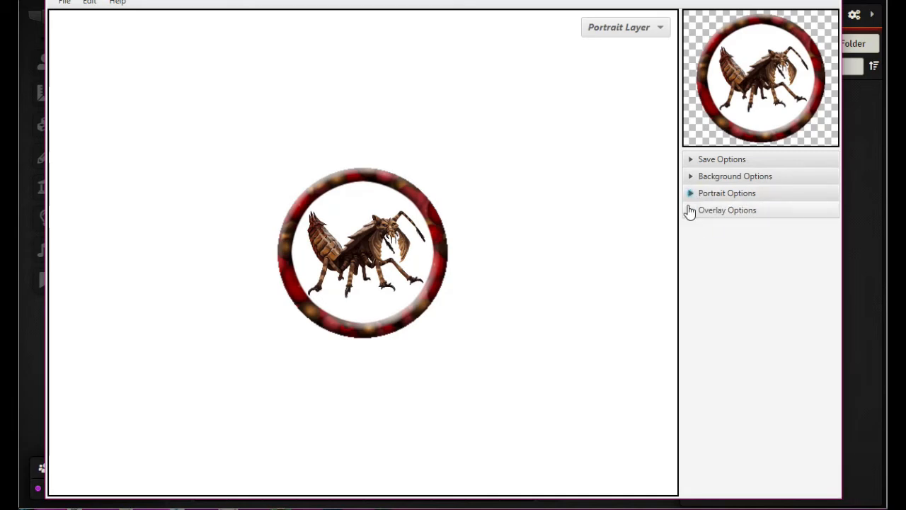
click(693, 212)
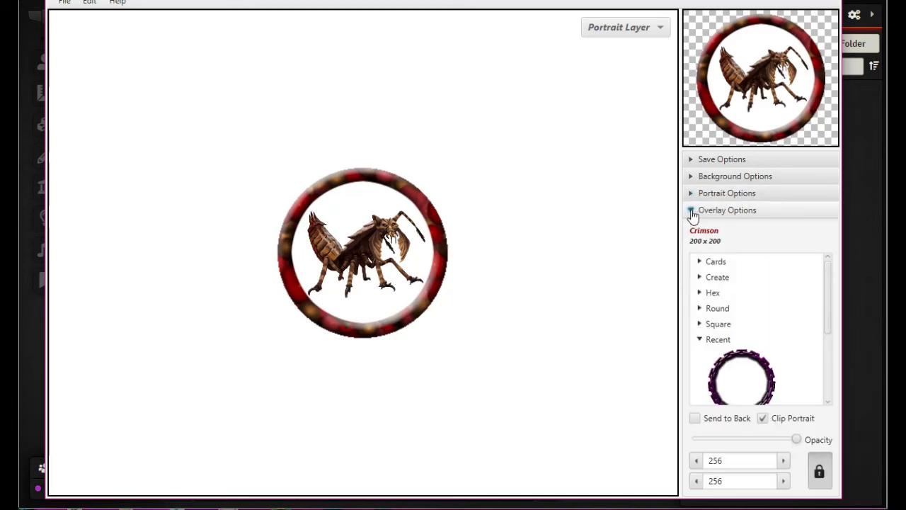
click(717, 307)
click(737, 377)
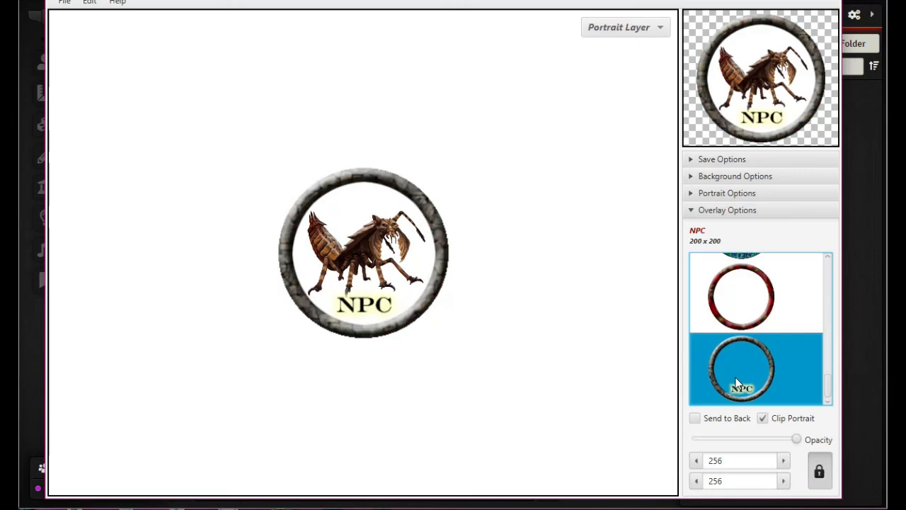
scroll(764, 304, up, 1)
click(741, 364)
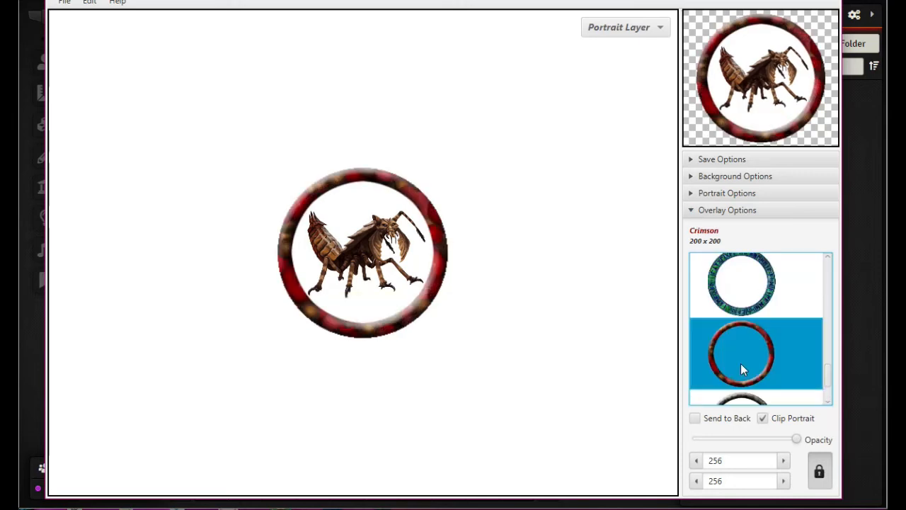
click(746, 292)
scroll(760, 308, up, 2)
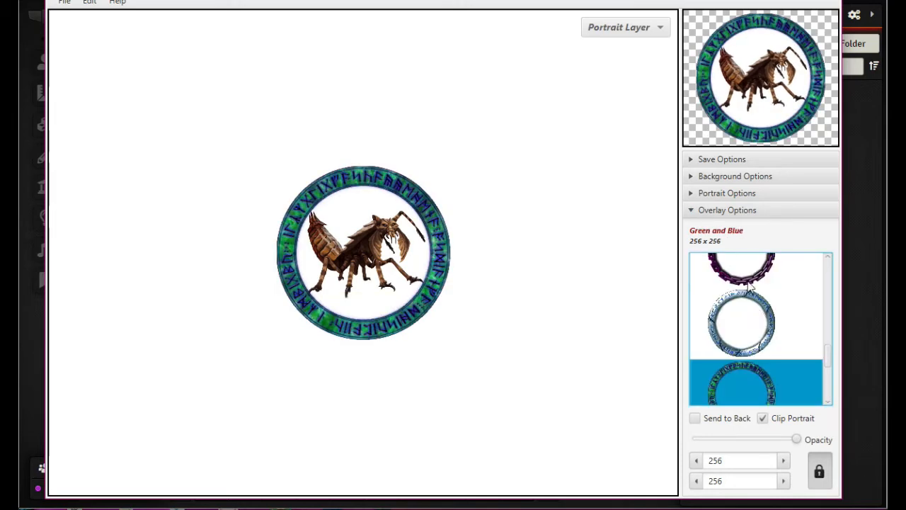
click(743, 332)
scroll(745, 336, down, 2)
click(759, 302)
scroll(758, 304, up, 5)
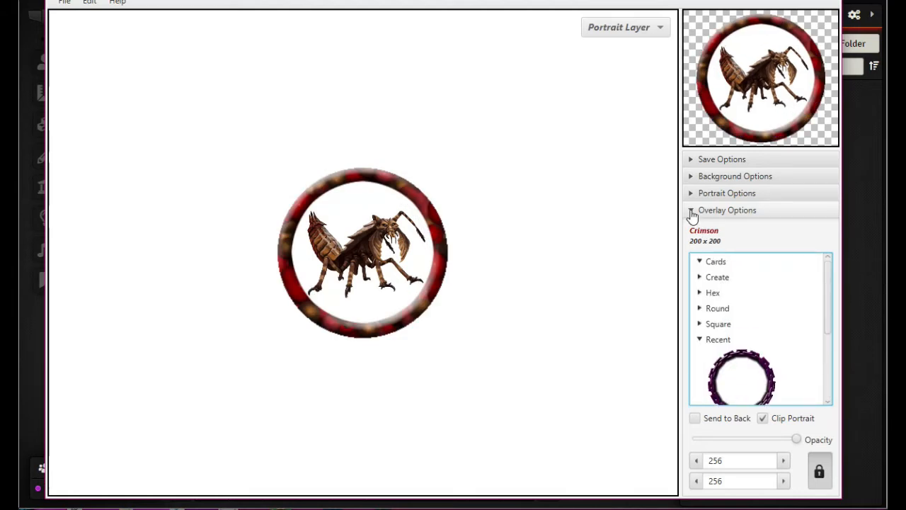
Browse the Round overlay categories and apply the Splash, Red ring to the ankheg token
scroll(771, 311, down, 3)
scroll(772, 310, up, 3)
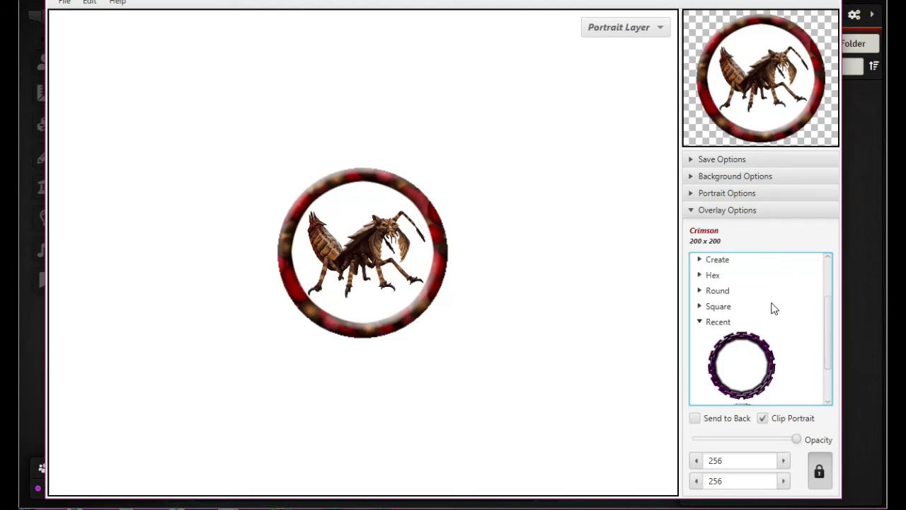
click(701, 322)
click(701, 309)
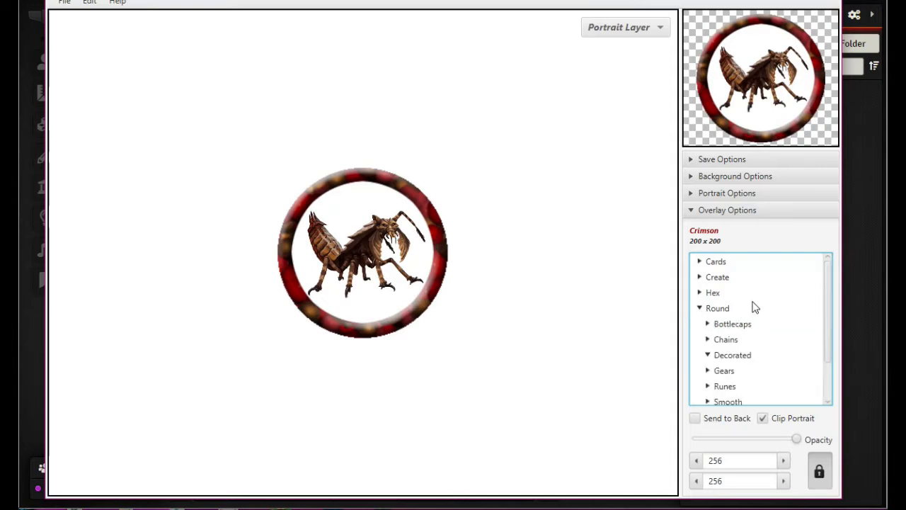
scroll(753, 308, down, 1)
click(712, 287)
scroll(789, 289, down, 4)
scroll(788, 292, down, 4)
scroll(786, 291, up, 10)
click(709, 324)
scroll(763, 343, down, 1)
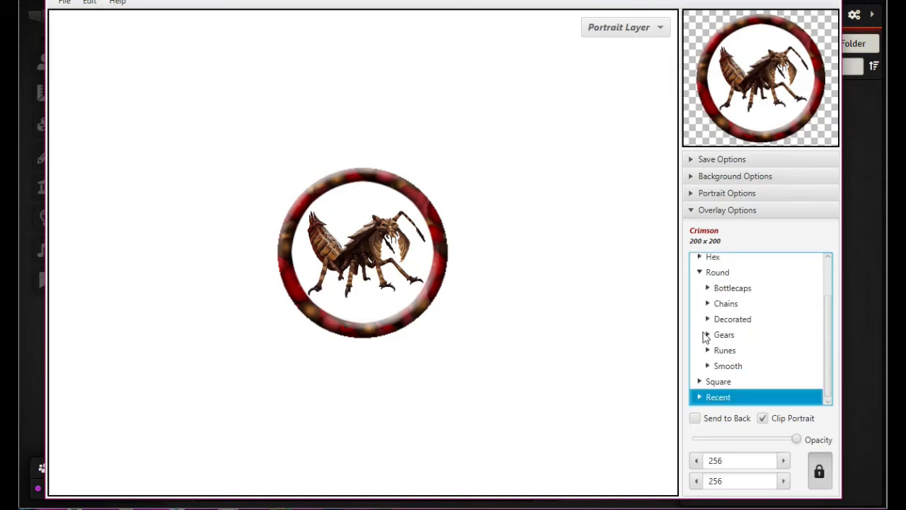
click(707, 336)
scroll(779, 309, down, 2)
scroll(779, 309, up, 3)
click(737, 349)
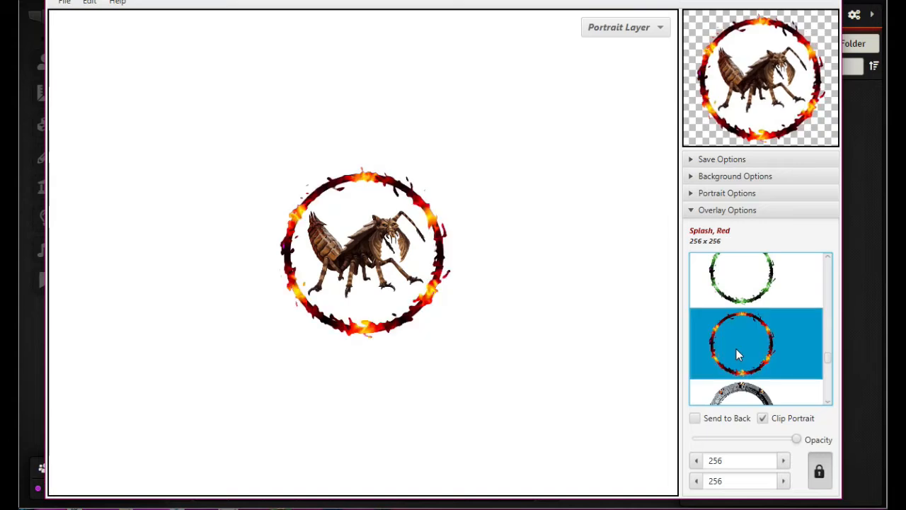
Look through more round overlays and nudge the ankheg portrait slightly to center it within the fiery ring
scroll(775, 349, up, 5)
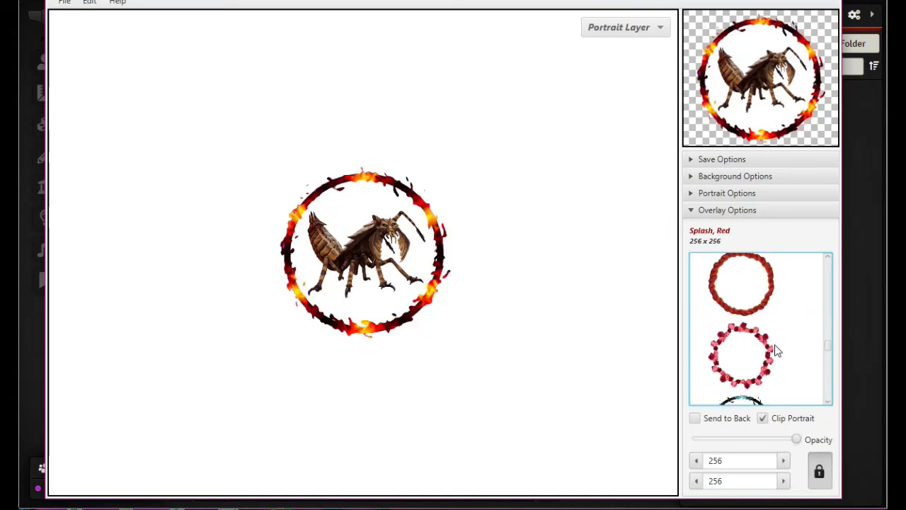
scroll(776, 350, down, 2)
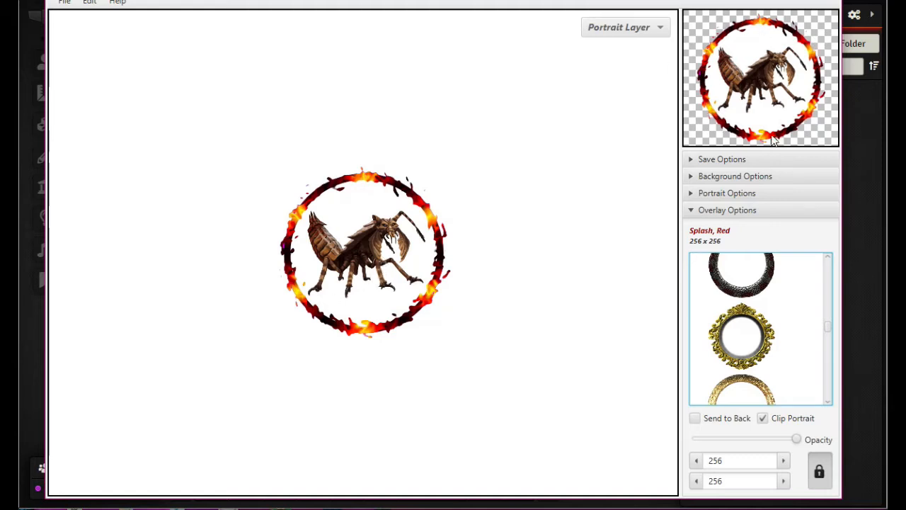
mouse_move(367, 266)
mouse_down()
mouse_move(422, 263)
mouse_move(312, 264)
mouse_move(364, 262)
mouse_up()
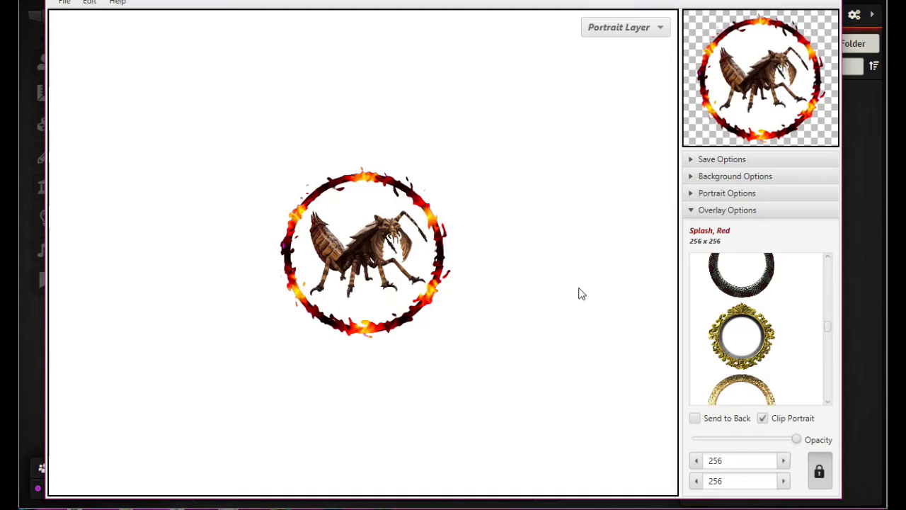
scroll(723, 329, up, 4)
scroll(742, 329, down, 2)
Set the token filename to tkn_Ankheg and the portrait filename to por_Ankheg in the save options
click(695, 211)
click(699, 165)
drag(757, 197, 717, 195)
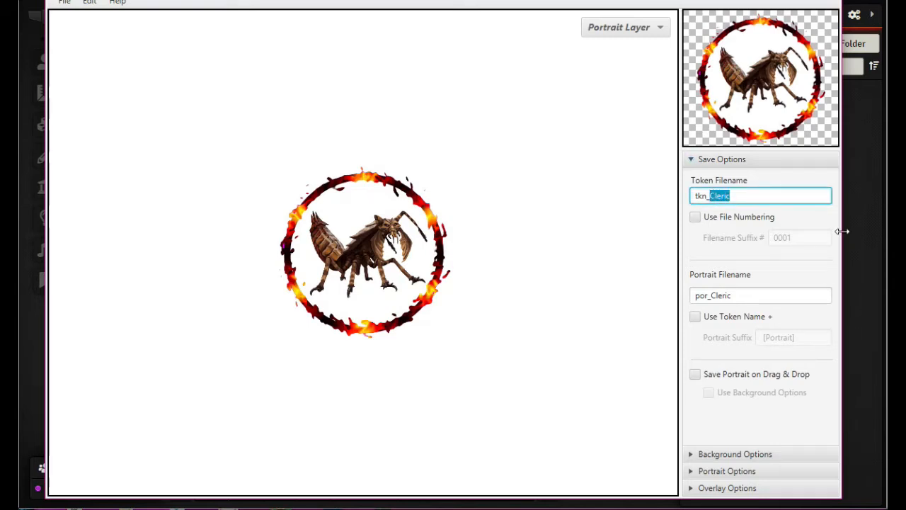
text(ankheg)
drag(738, 298, 715, 295)
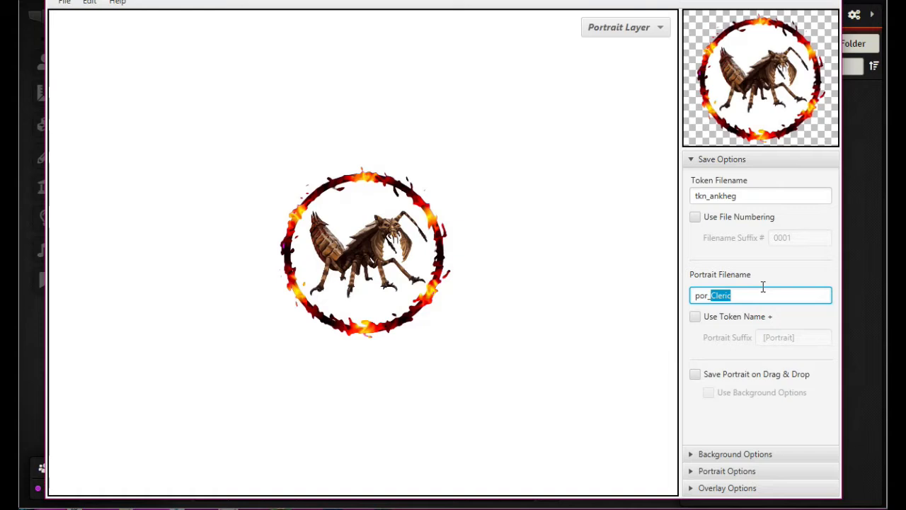
text(Ankheg)
click(714, 197)
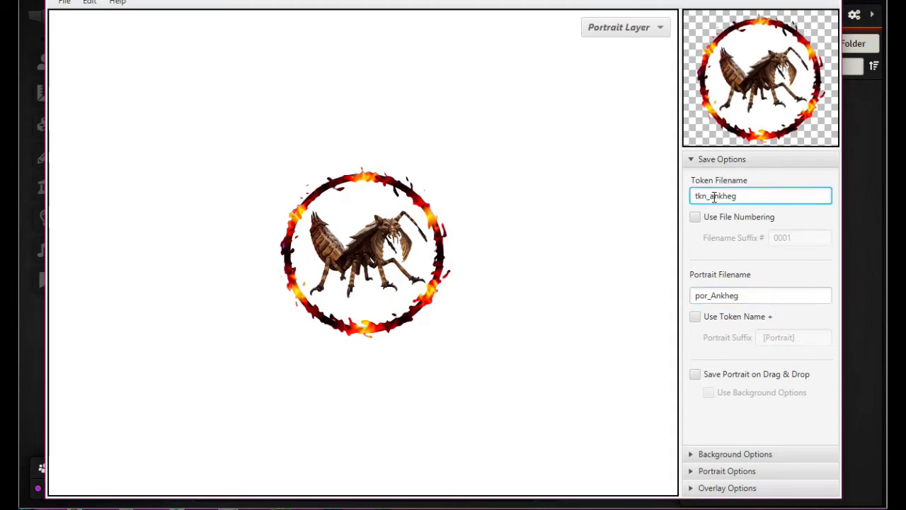
key(BackSpace)
text(A)
Save the finished token as tkn_Ankheg.png in the D&D Free folder
click(64, 2)
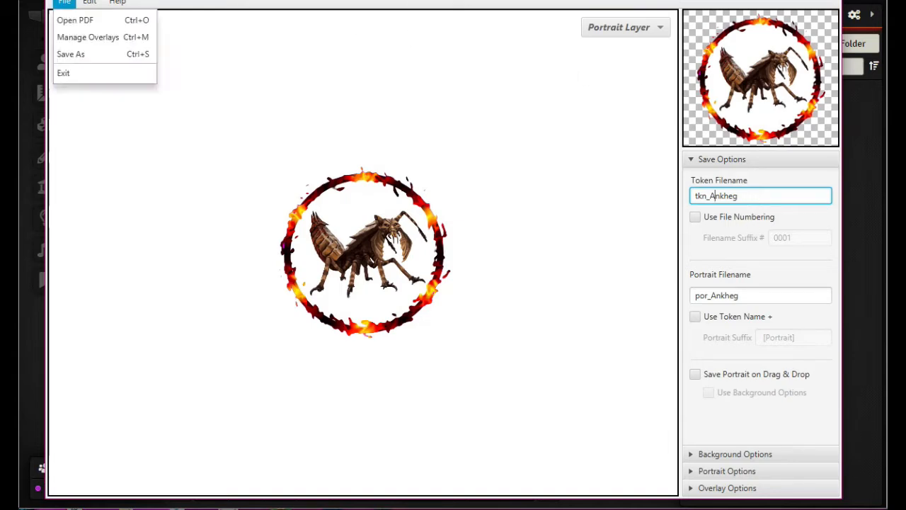
click(72, 55)
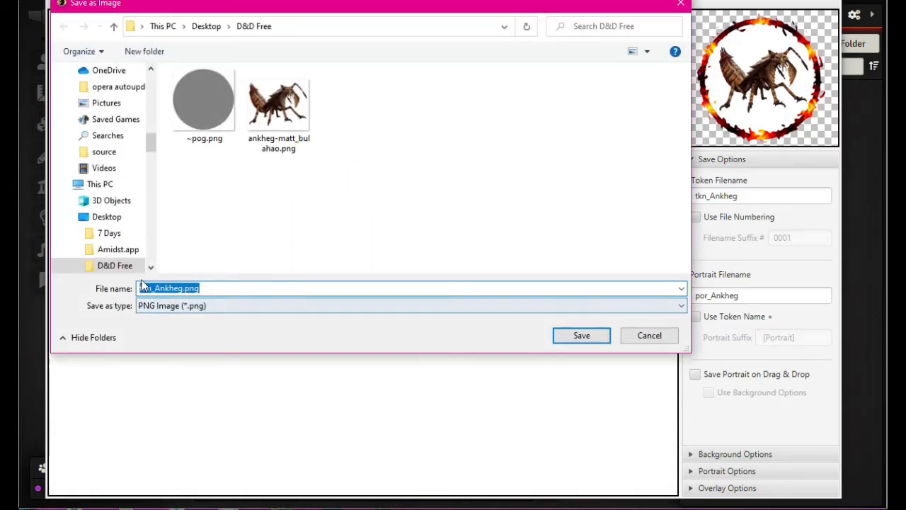
click(578, 340)
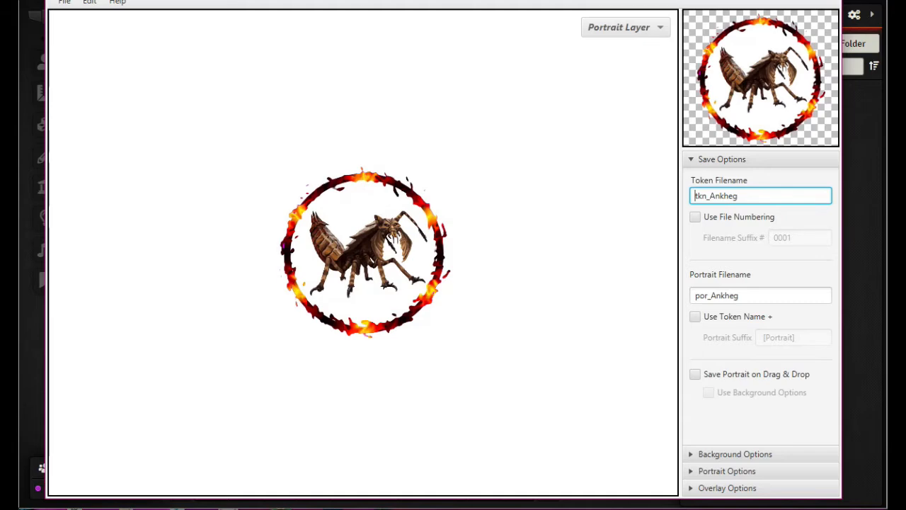
Switch to File Explorer to check tkn_Ankheg.png in the D&D Free folder, and return to Foundry
click(761, 0)
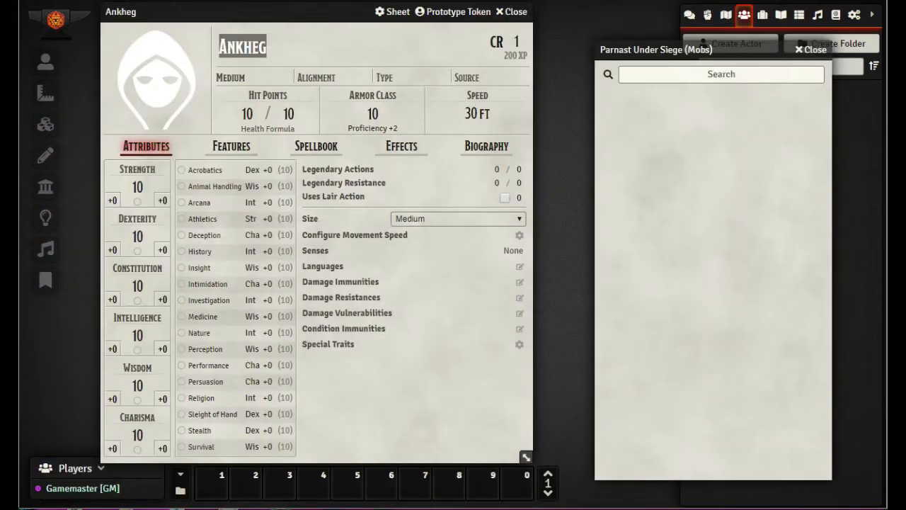
key(alt+Tab)
click(446, 77)
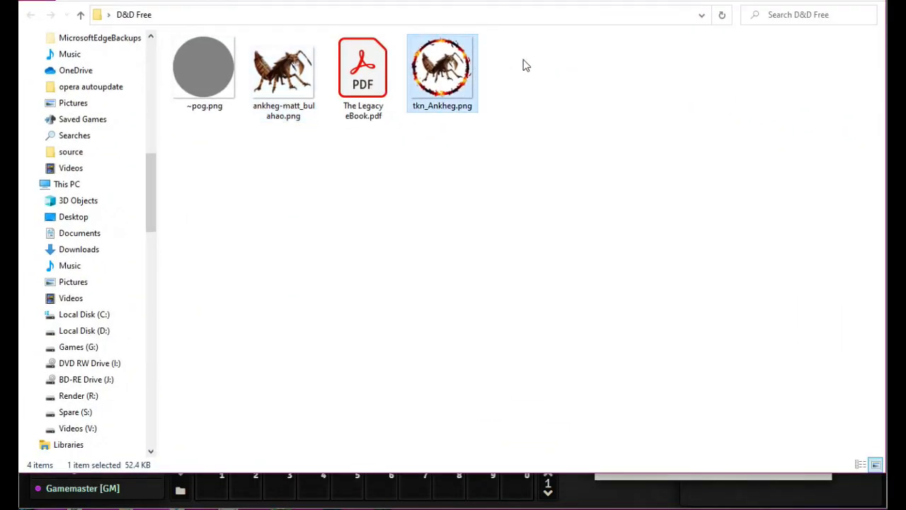
key(alt+Tab)
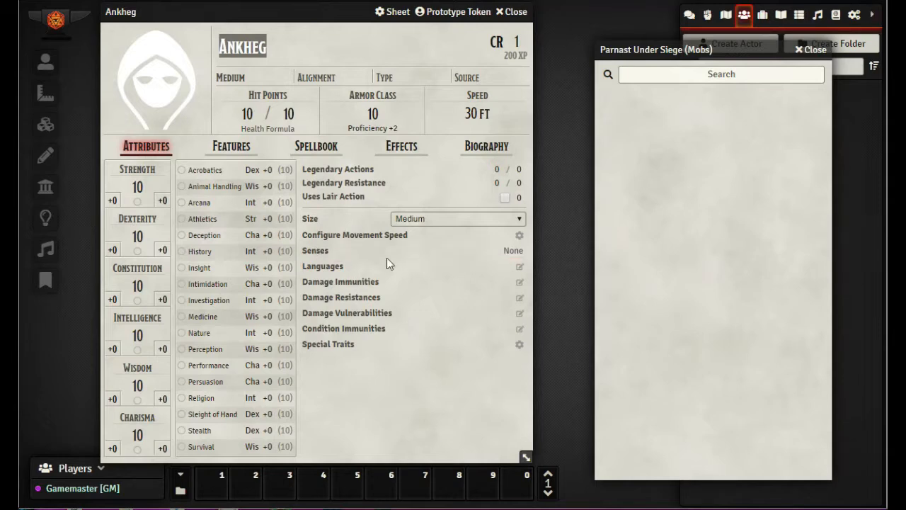
Show Foundry's game settings and move the Parnast Under Siege (Mobs) compendium window clear of them
click(854, 17)
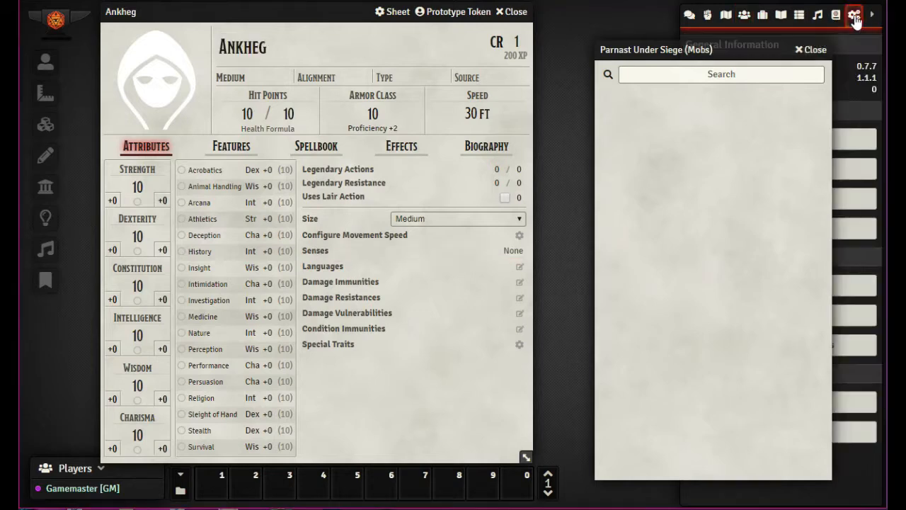
drag(771, 52, 529, 55)
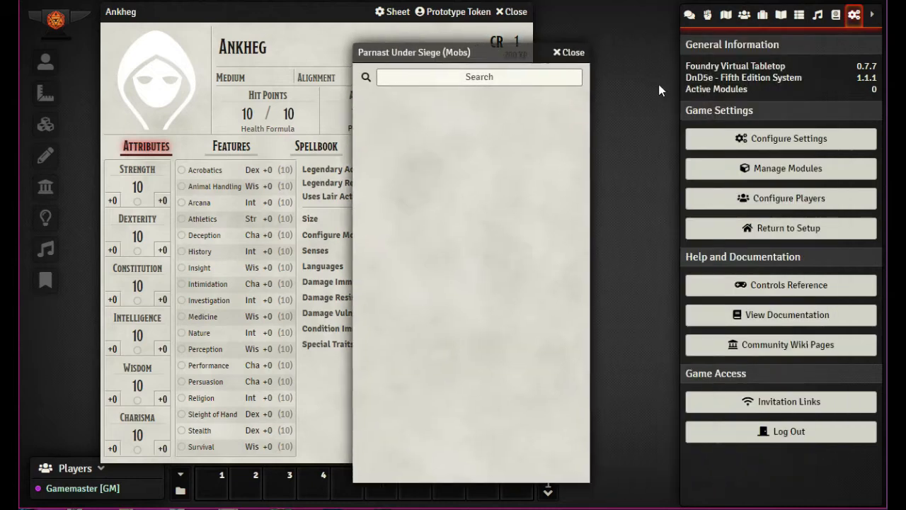
Look through the core and DnD5e system options in the game settings configuration, and close it without saving
click(789, 142)
scroll(473, 199, down, 3)
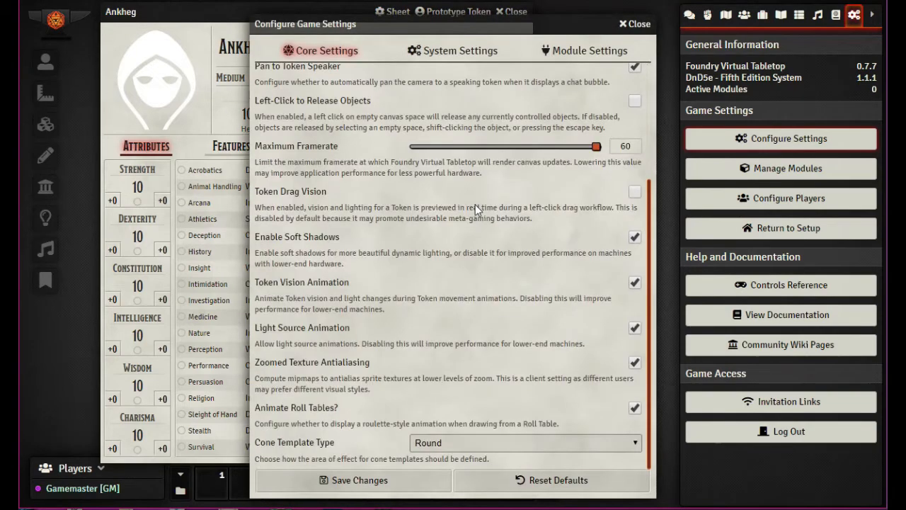
scroll(499, 302, up, 2)
scroll(499, 302, up, 1)
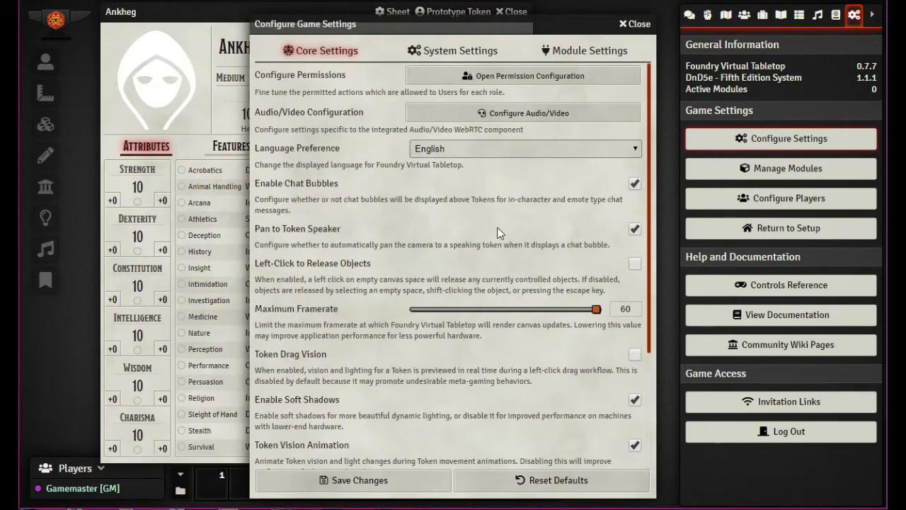
click(483, 51)
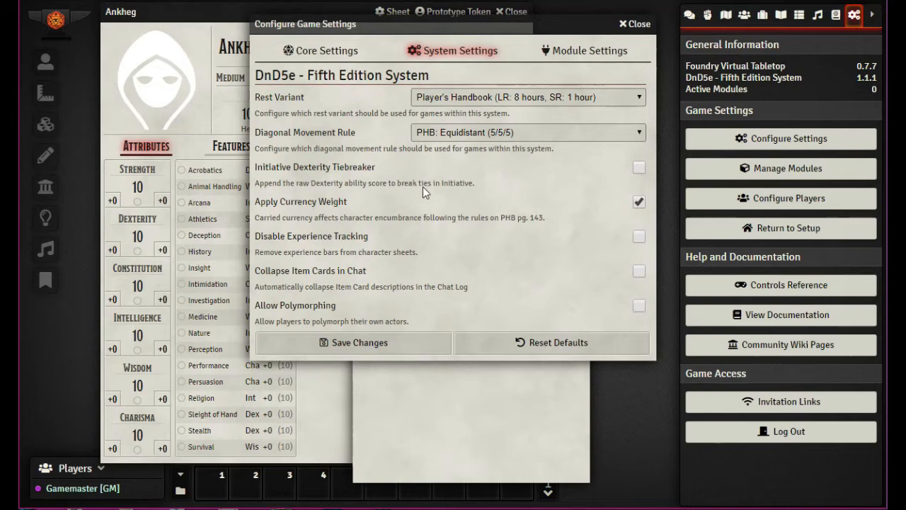
click(312, 51)
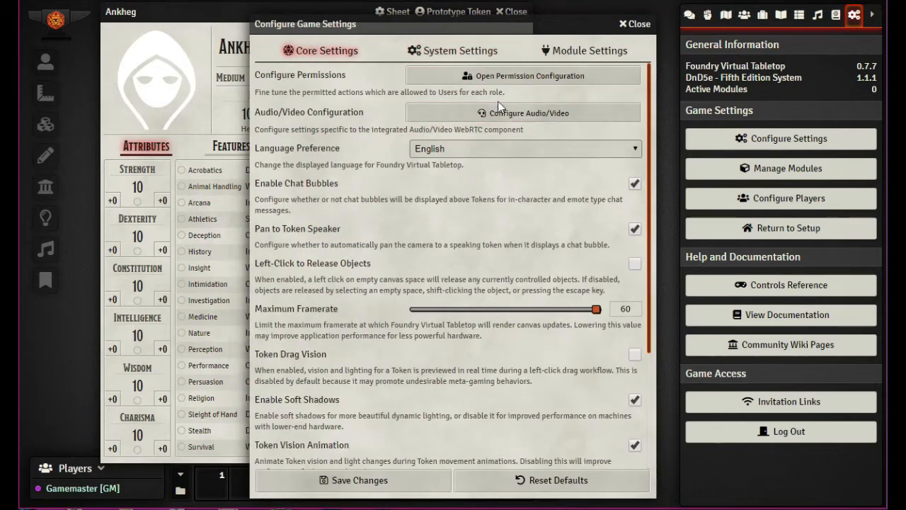
scroll(360, 250, down, 3)
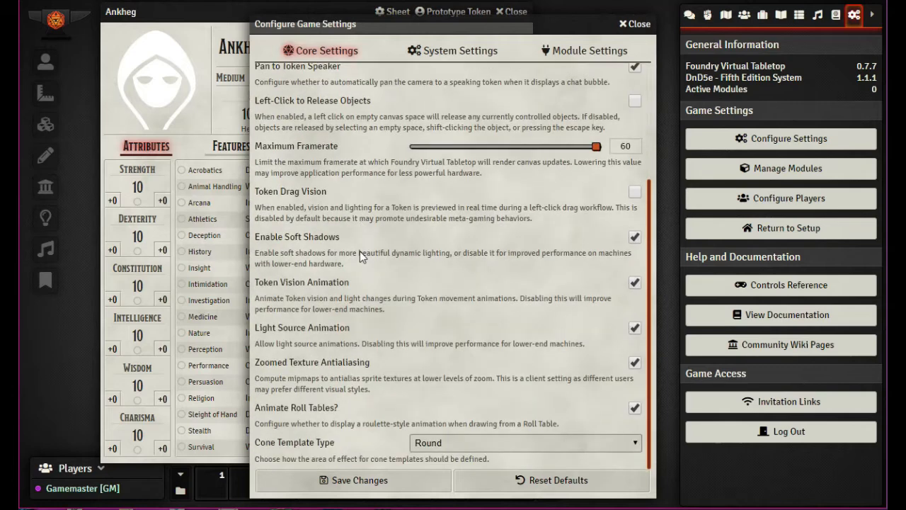
click(637, 24)
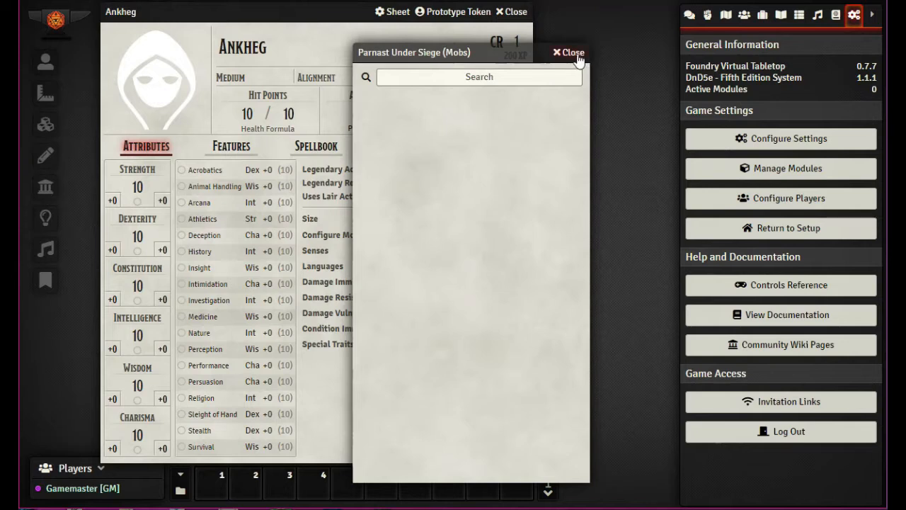
Move the compendium window aside, open the image browser for the Ankheg's portrait, and cancel the subfolder creation dialog
drag(503, 54, 560, 35)
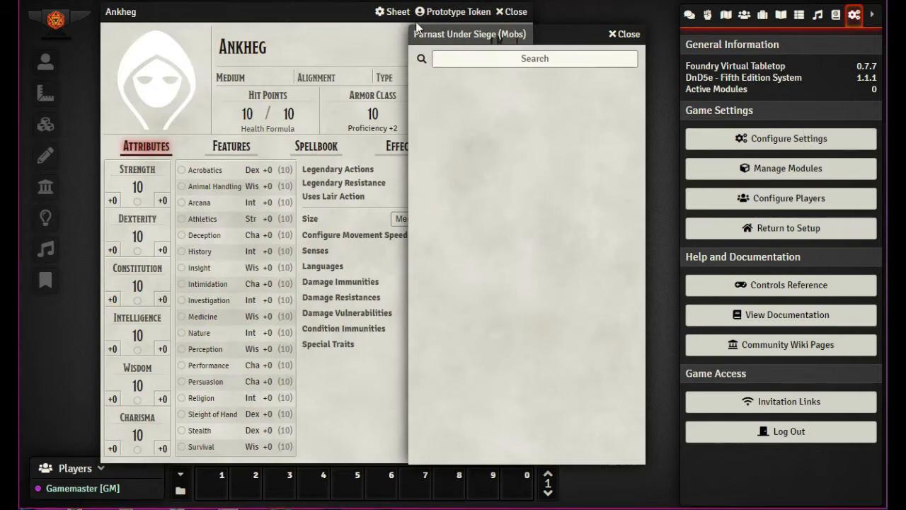
click(253, 15)
click(152, 89)
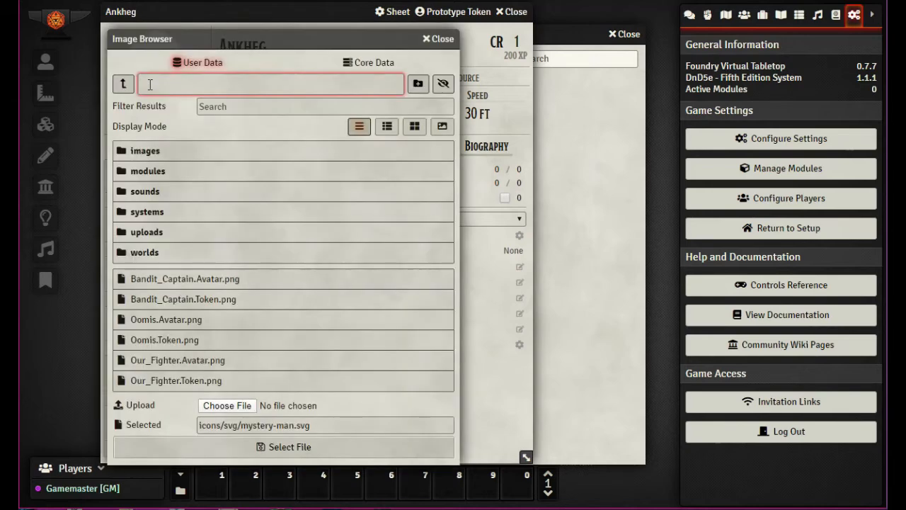
click(418, 83)
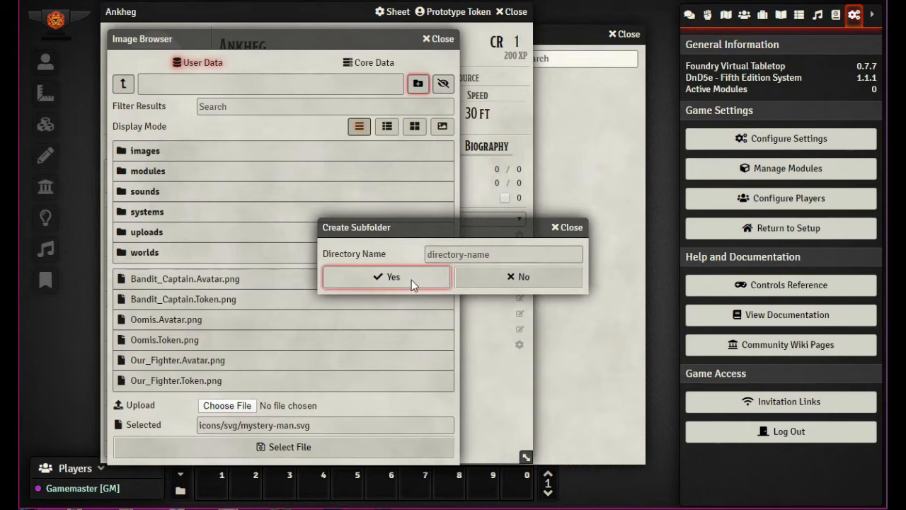
click(571, 228)
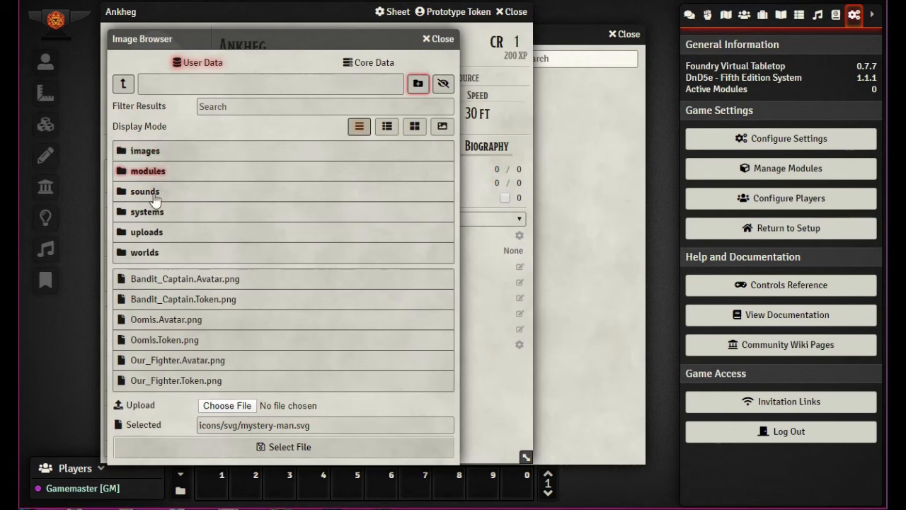
Set the Ankheg's portrait to tkn_Ankheg.png from the worlds/ddal5-16/assets/tokens folder
click(150, 253)
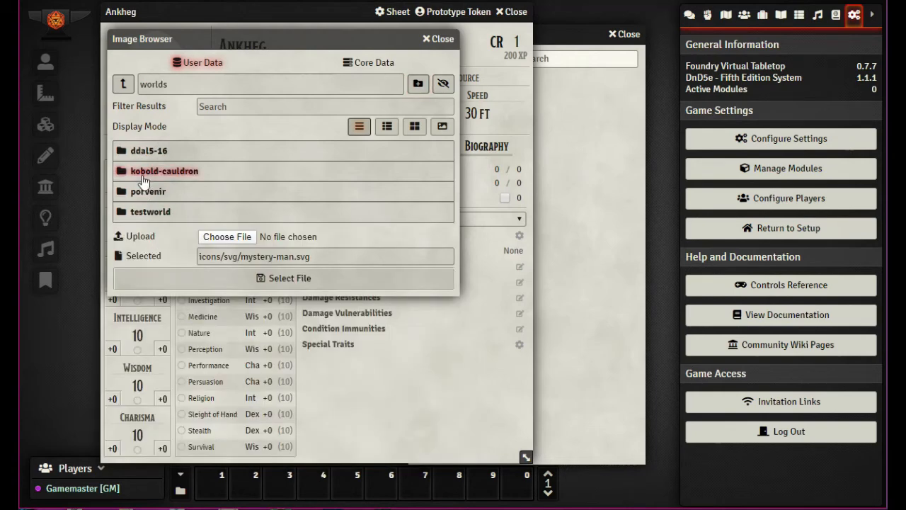
double_click(148, 152)
click(147, 152)
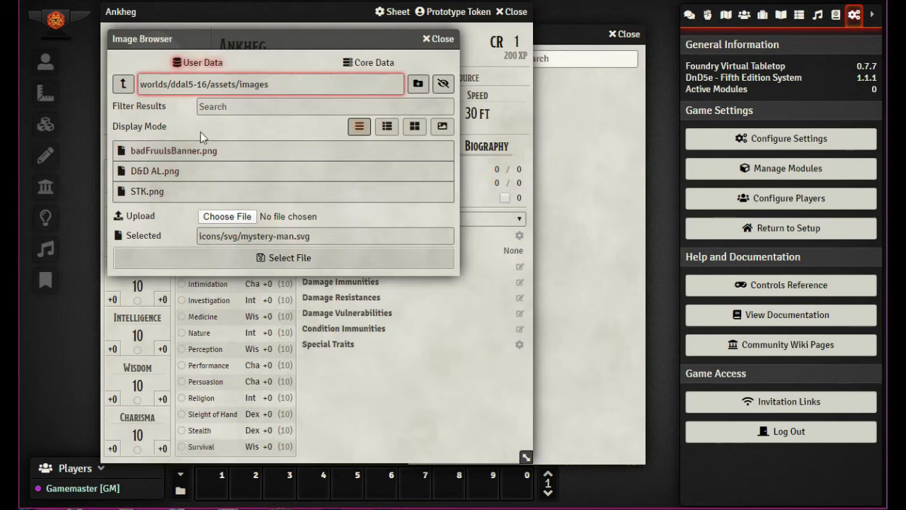
click(124, 84)
click(150, 193)
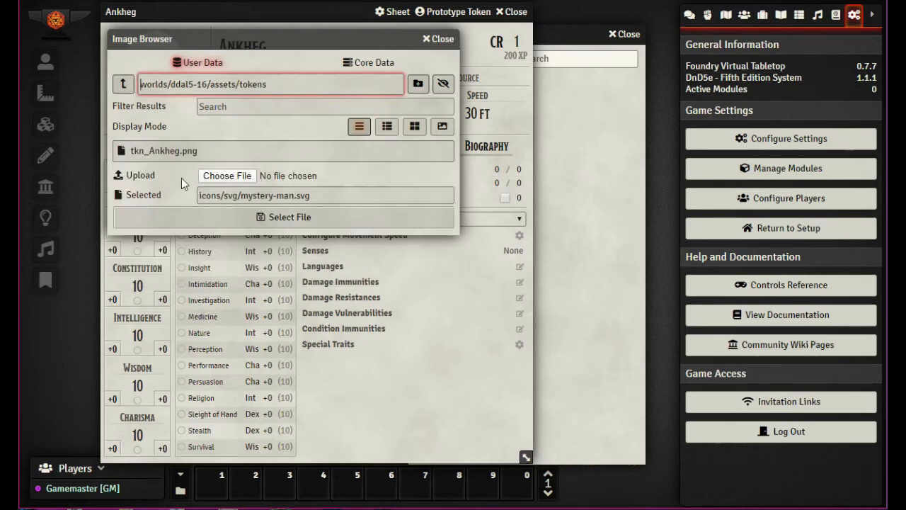
click(145, 155)
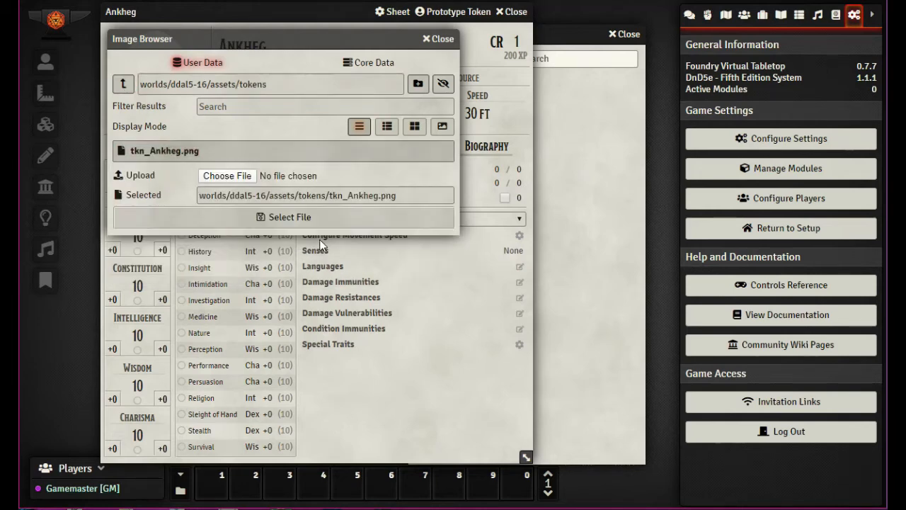
click(283, 214)
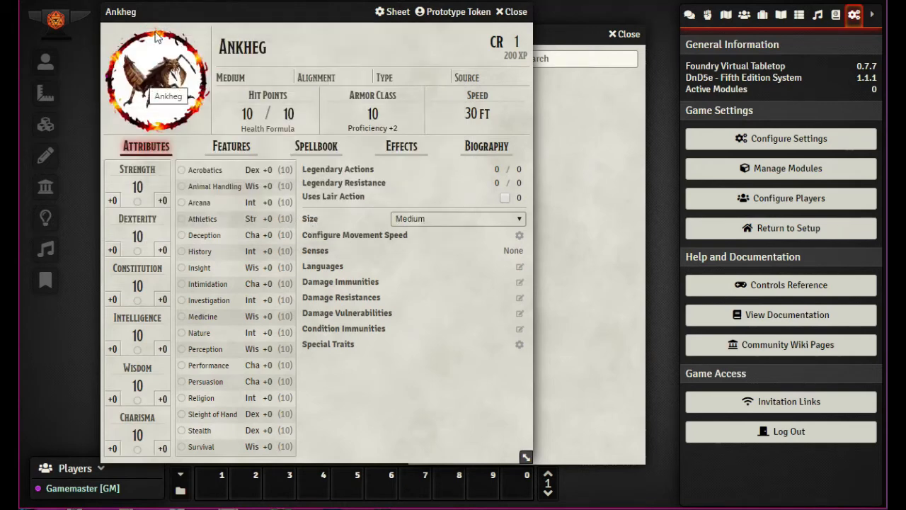
Check the image path in the Ankheg's prototype token configuration and close the configuration
click(466, 16)
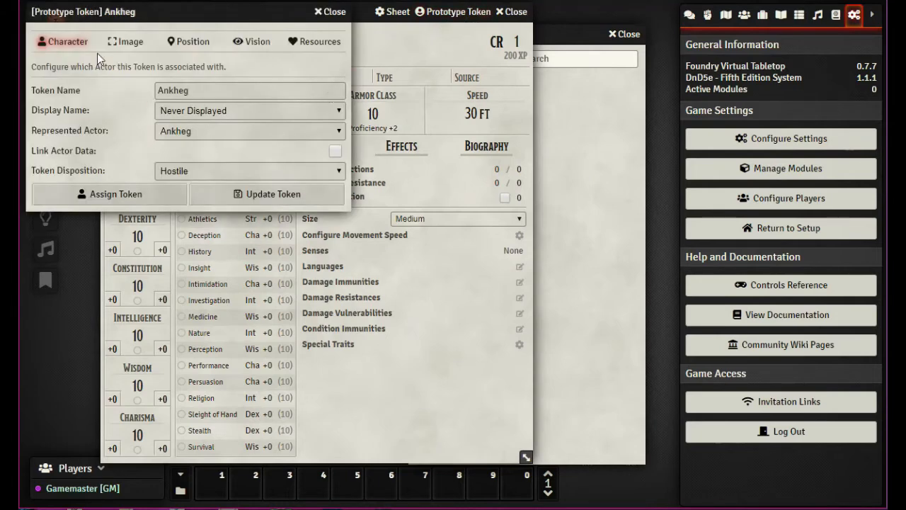
click(127, 41)
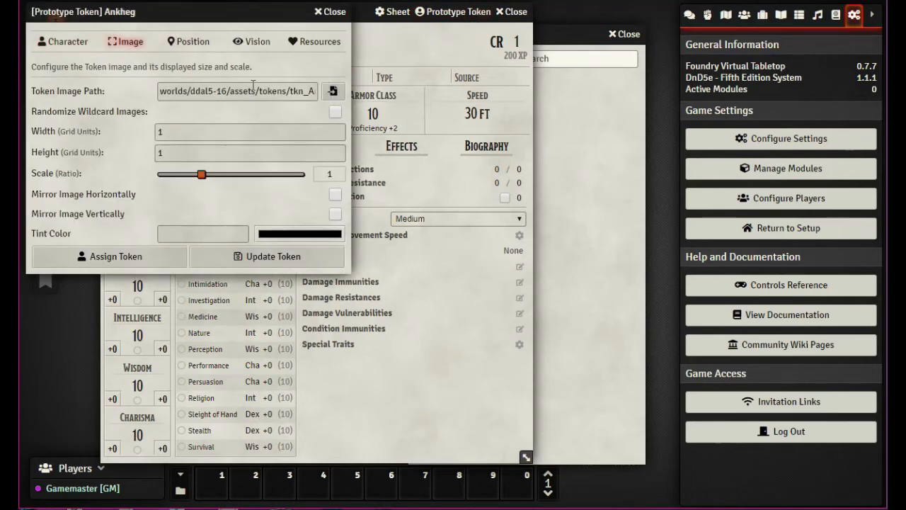
drag(291, 93, 361, 95)
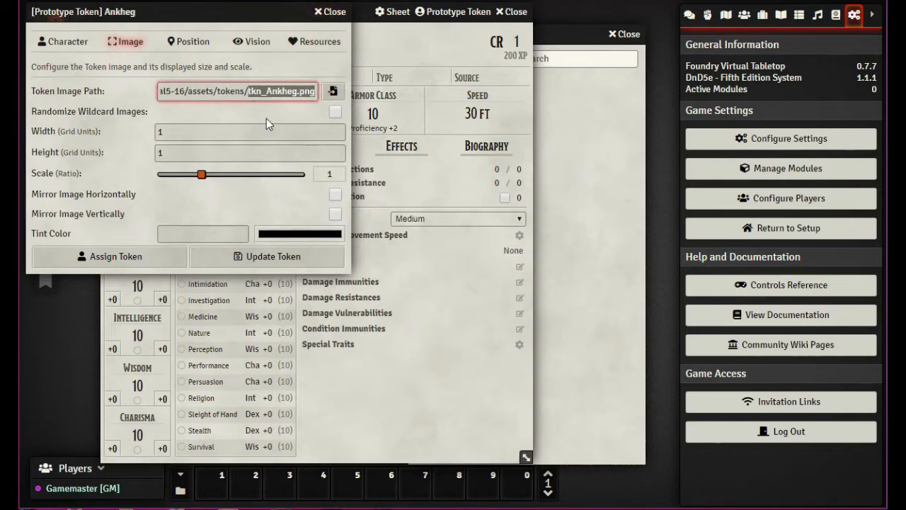
click(332, 12)
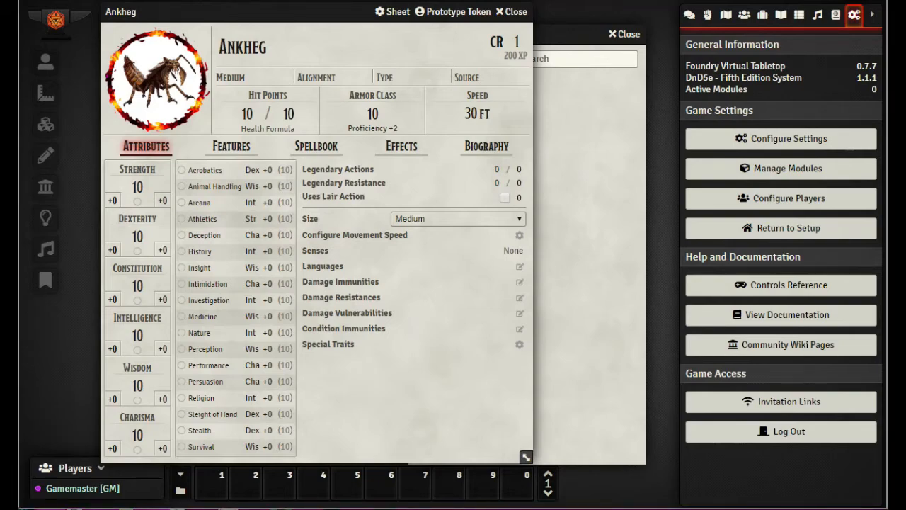
Switch to the Parnast Under Siege text file in Notepad++, examine the Ankheg and Aurochs stat blocks, and return to Foundry
key(alt+Tab)
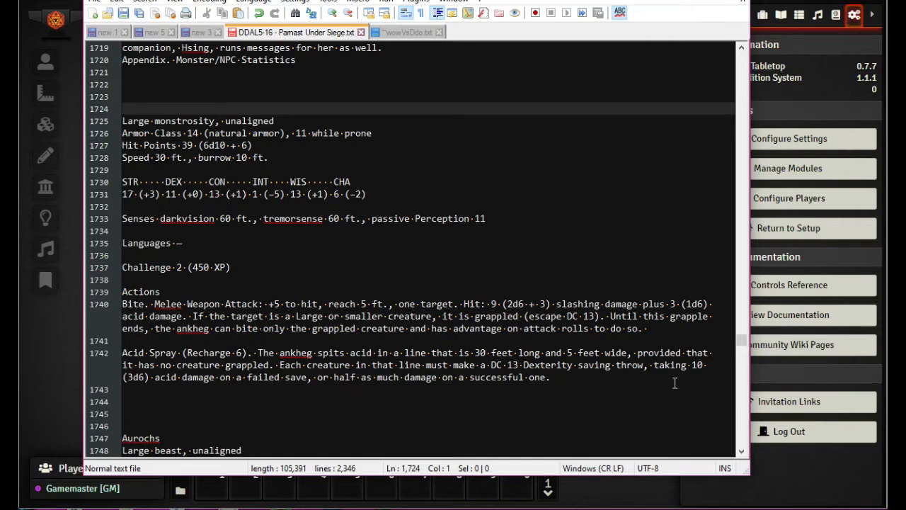
click(131, 352)
click(177, 306)
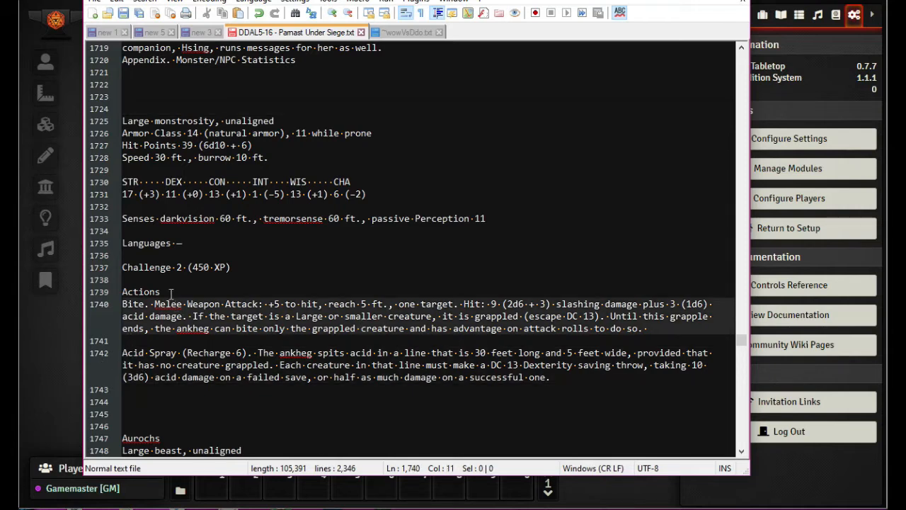
click(147, 280)
click(145, 257)
click(144, 230)
scroll(144, 231, down, 9)
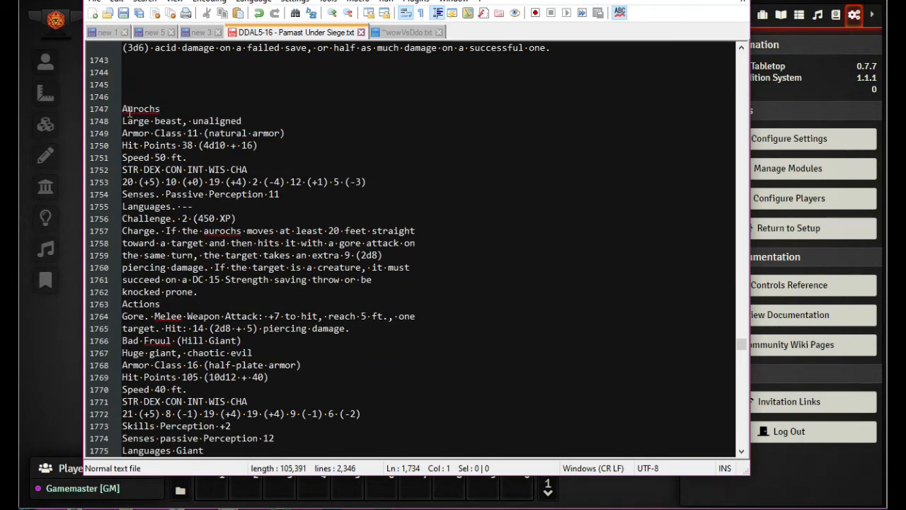
scroll(333, 223, up, 4)
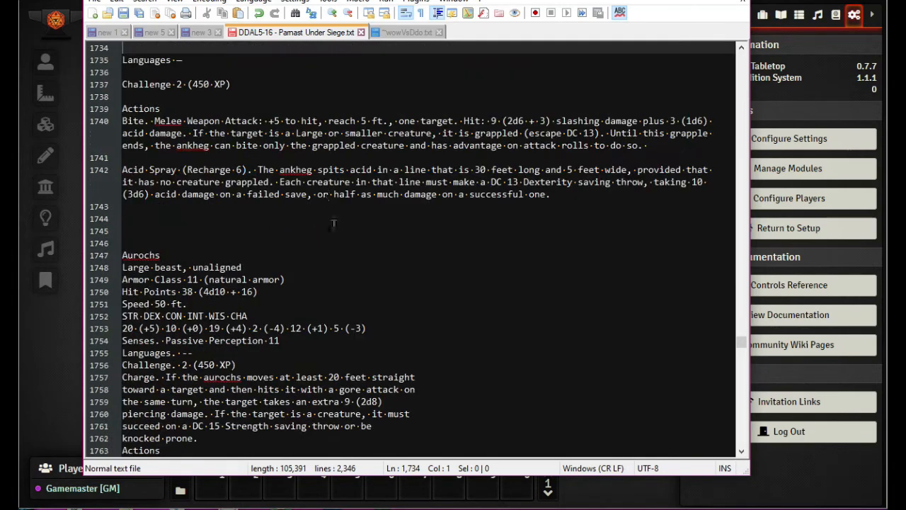
scroll(334, 223, up, 4)
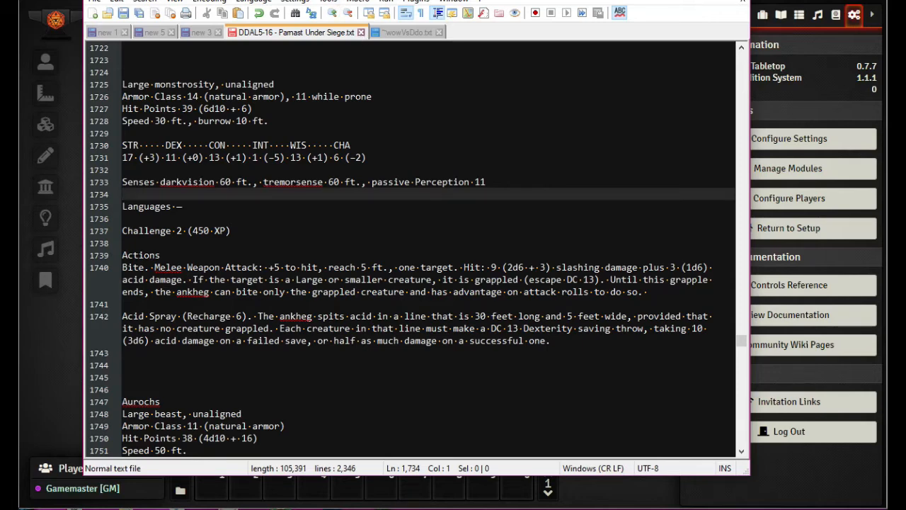
key(alt+Tab)
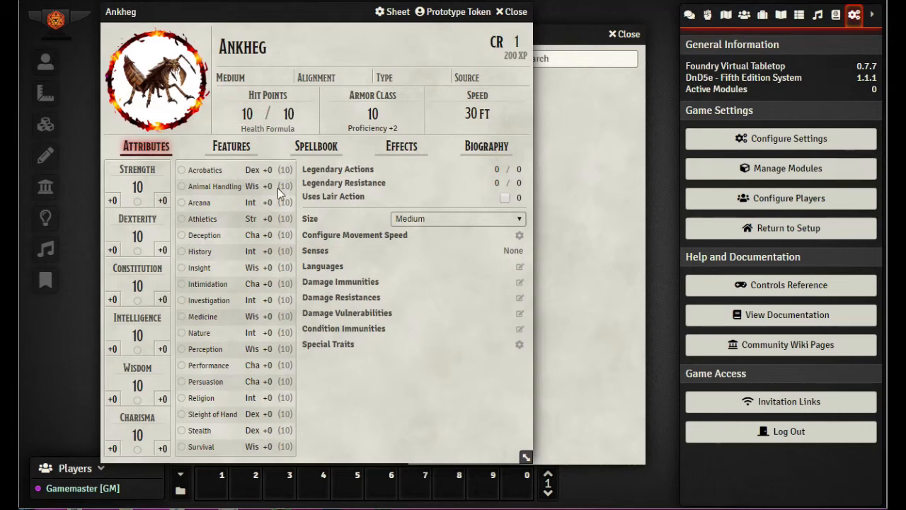
Mark the Ankheg as proficient in Strength saves and set Strength to 17, Dexterity to 11 and Constitution to 13
click(136, 201)
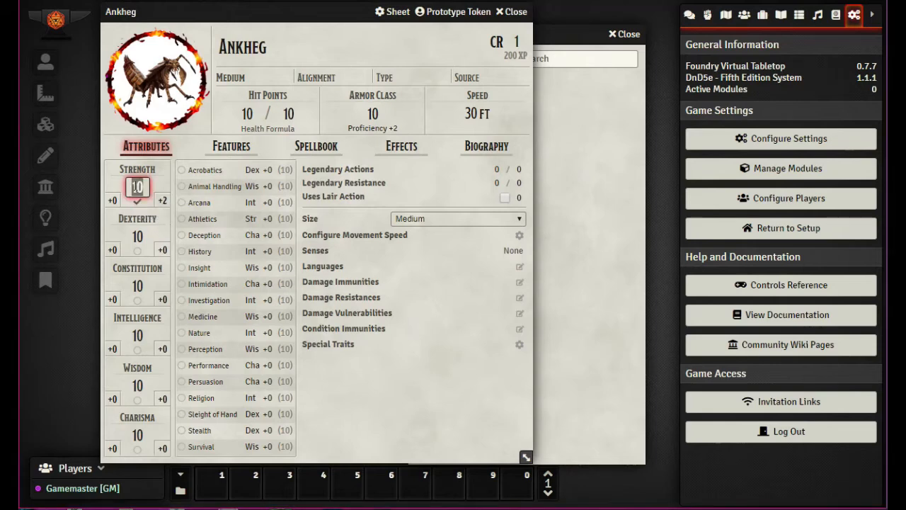
click(136, 186)
text(17)
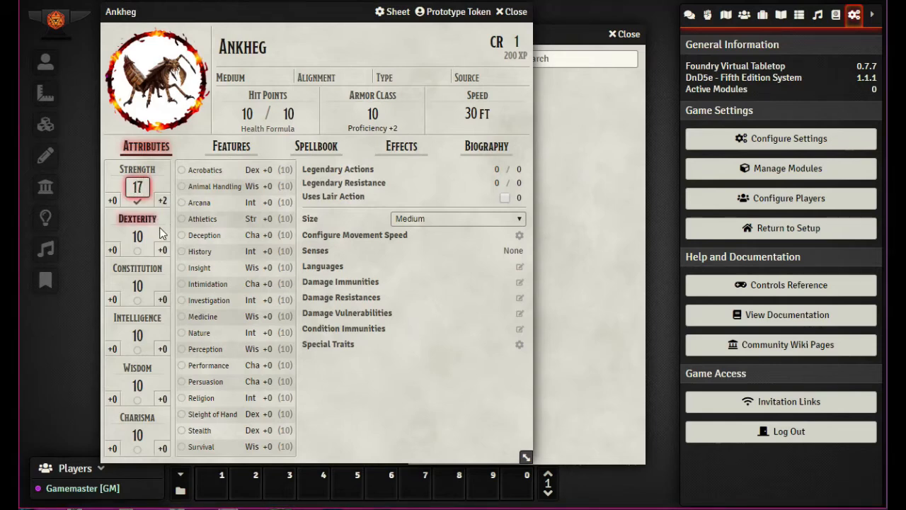
click(137, 237)
text(11)
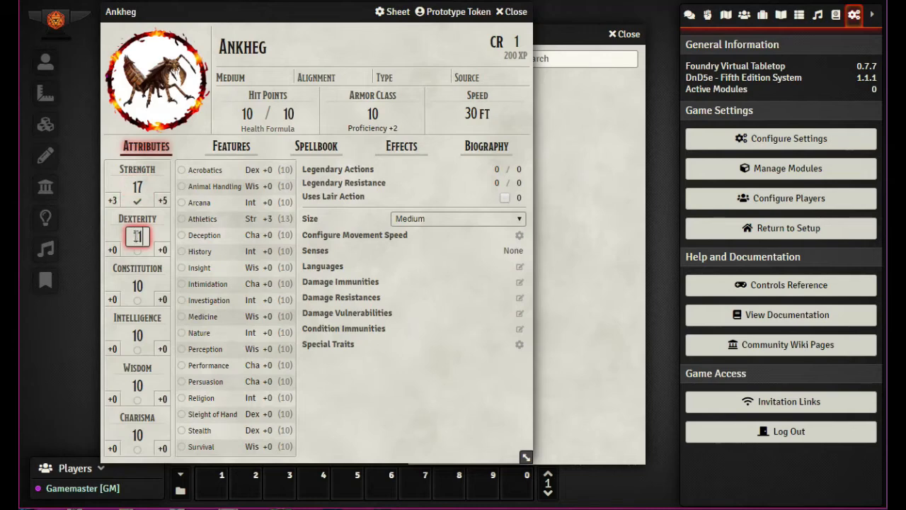
click(143, 286)
text(13)
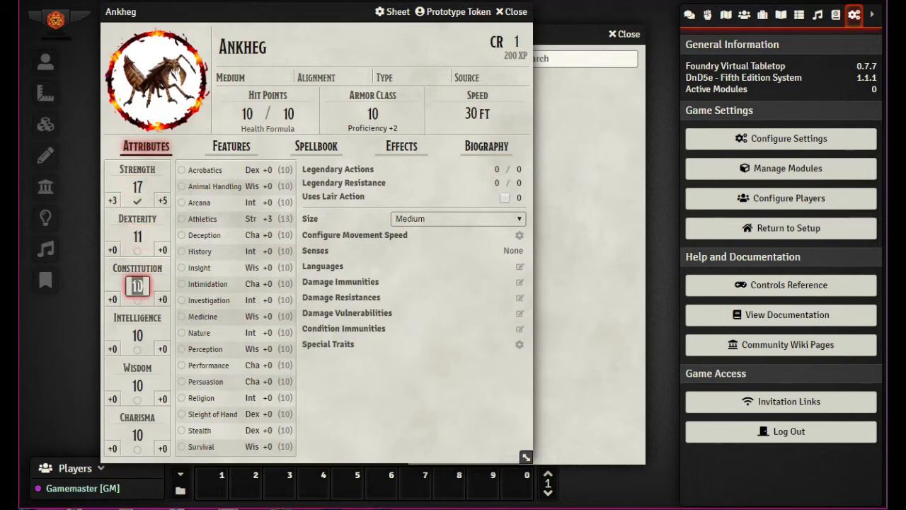
Set the Ankheg's Intelligence to 1, Wisdom to 13 and Charisma to 6
click(137, 335)
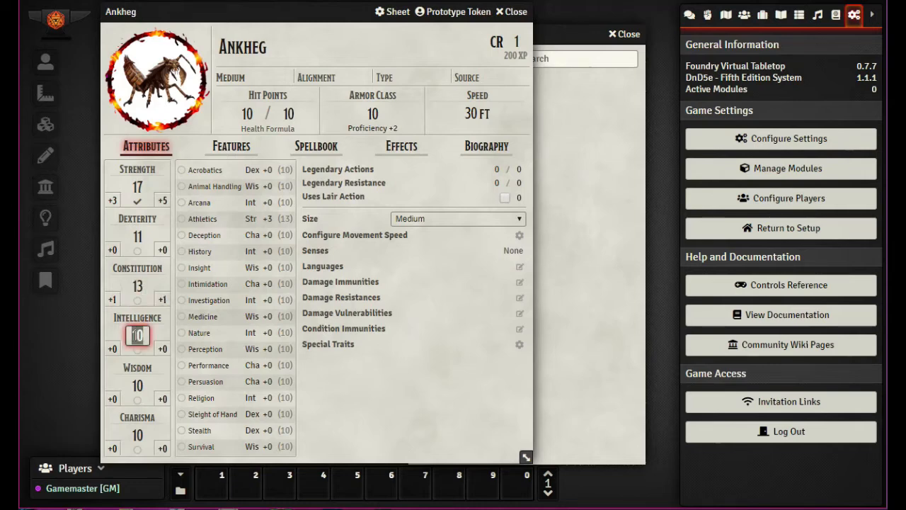
text(1)
click(138, 384)
text(13)
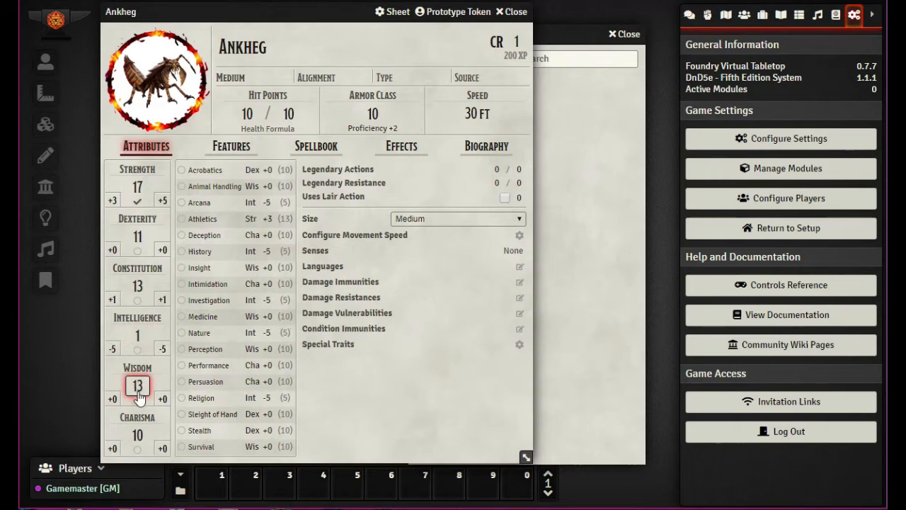
click(138, 434)
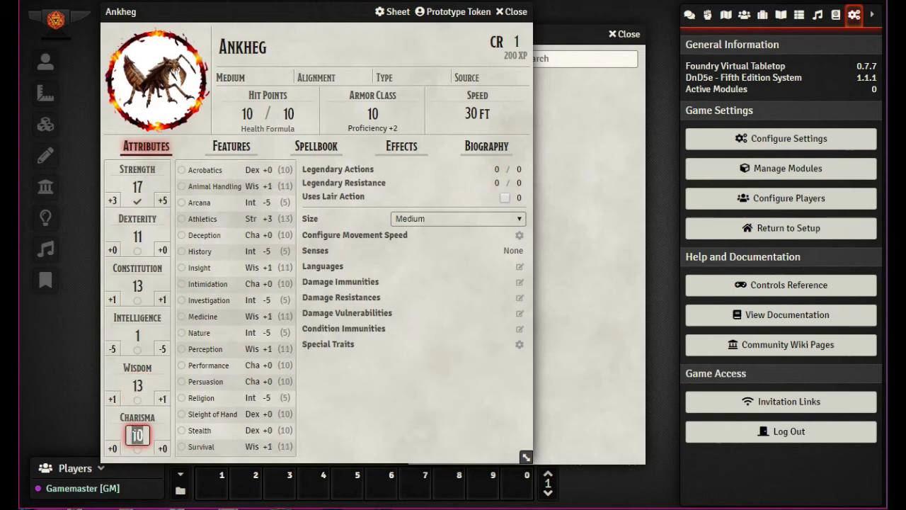
text(6)
Set both the Ankheg's maximum and current hit points to 39
click(247, 114)
key(Return)
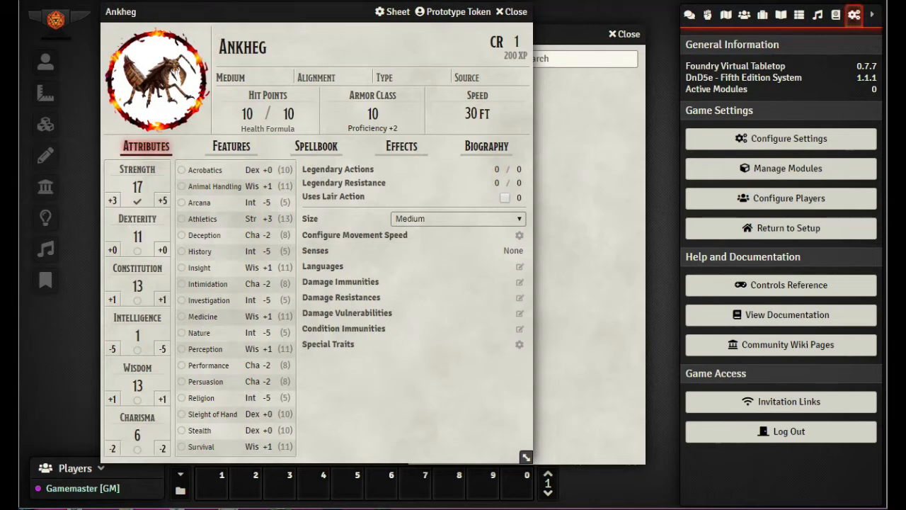
click(285, 115)
text(39)
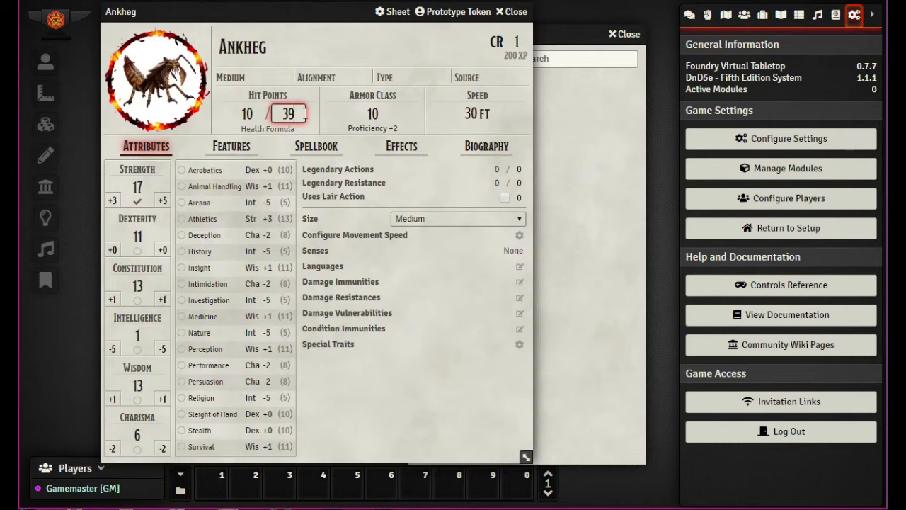
click(248, 115)
key(BackSpace)
text(39)
key(Return)
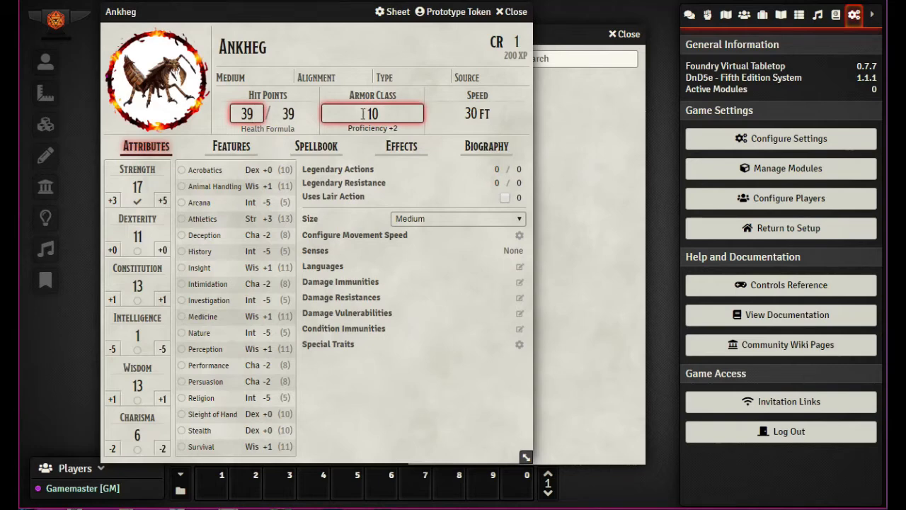
Set the Ankheg's armor class to 14
click(381, 112)
text(14)
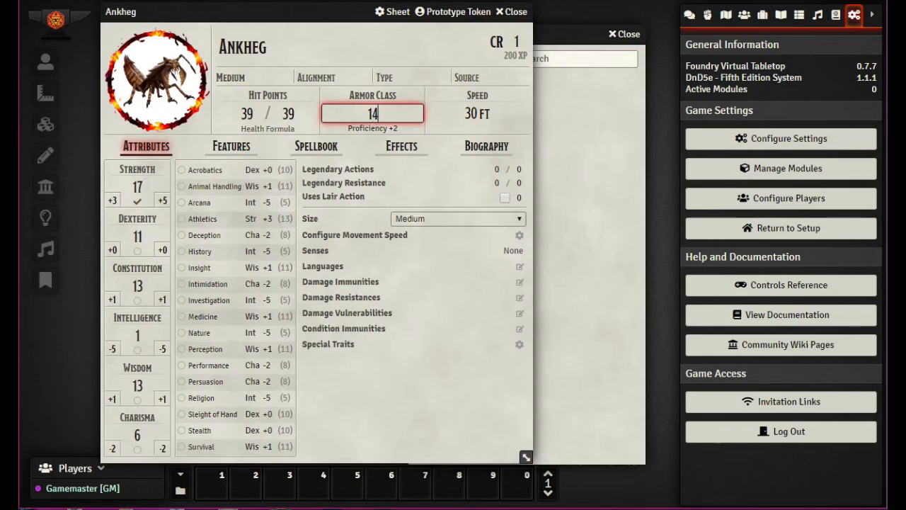
key(alt+Tab)
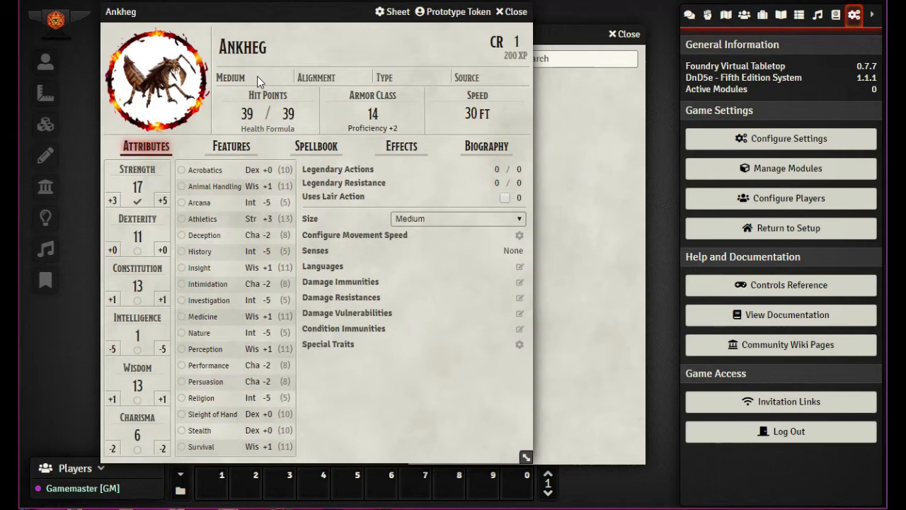
Find the Ankheg's size setting among the sheet sections and set it to Large
click(226, 150)
click(317, 149)
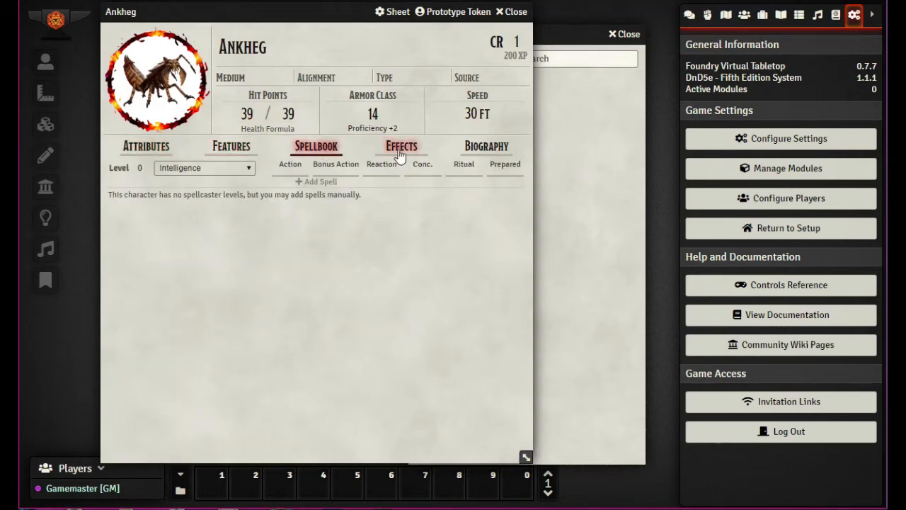
click(397, 156)
click(483, 149)
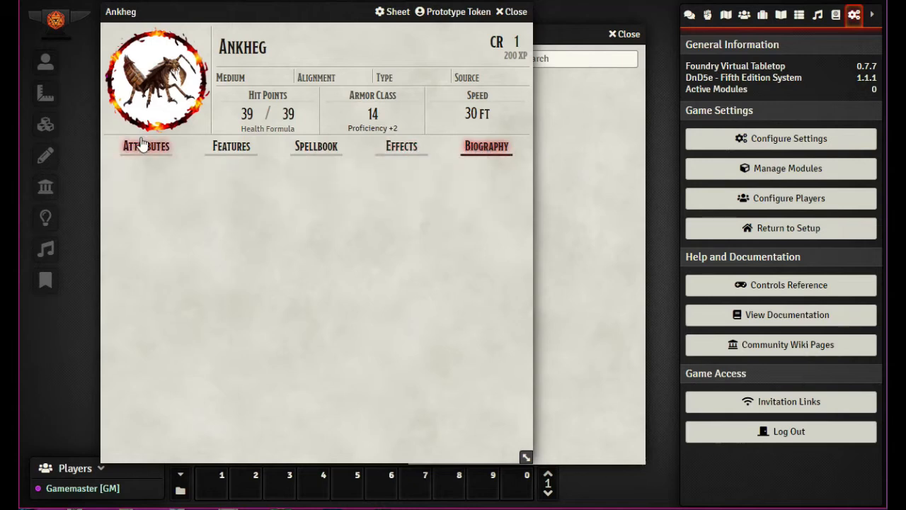
click(143, 147)
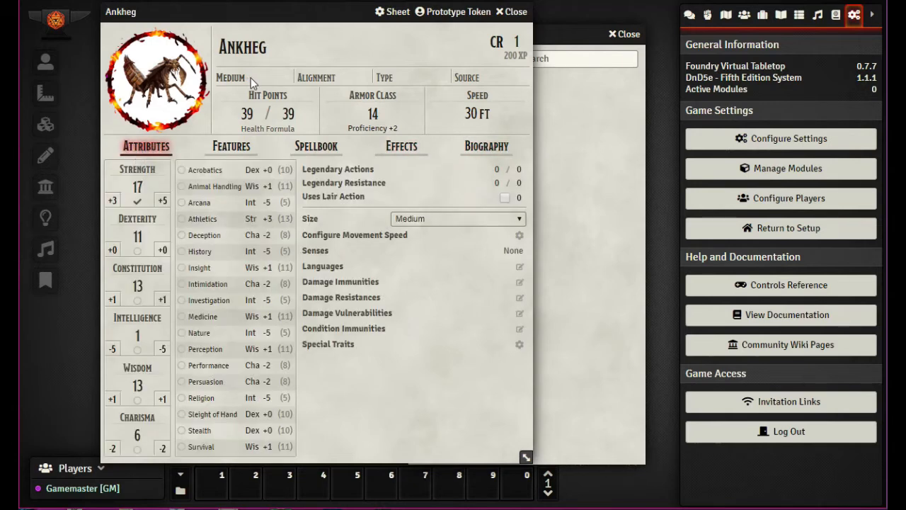
click(471, 219)
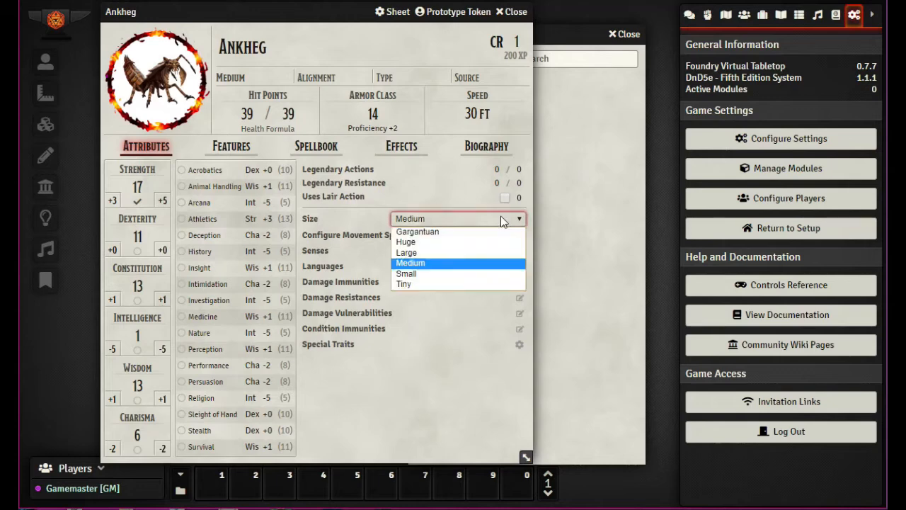
click(432, 254)
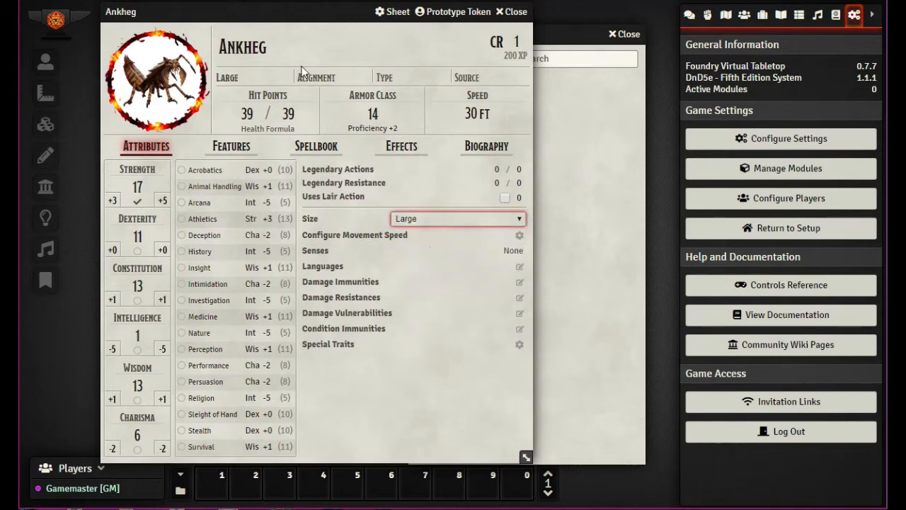
Enter Unaligned as the Ankheg's alignment
click(347, 79)
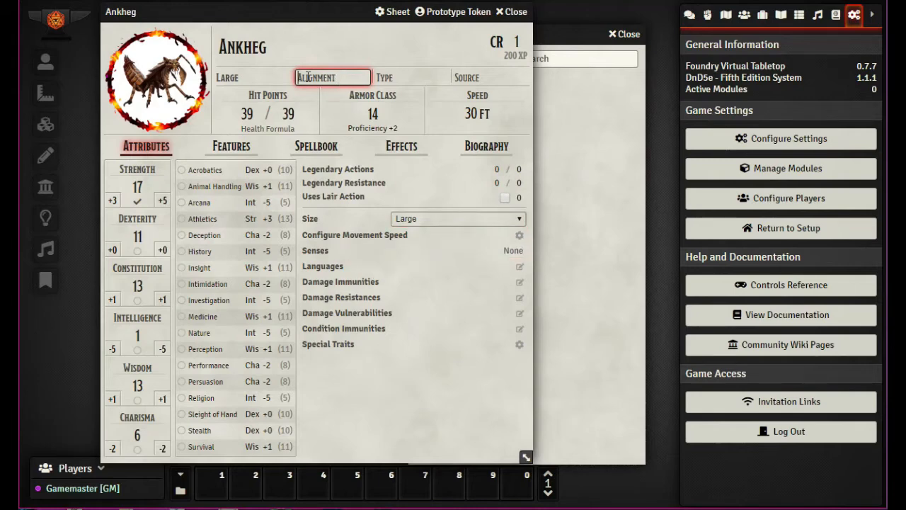
text(U)
key(Return)
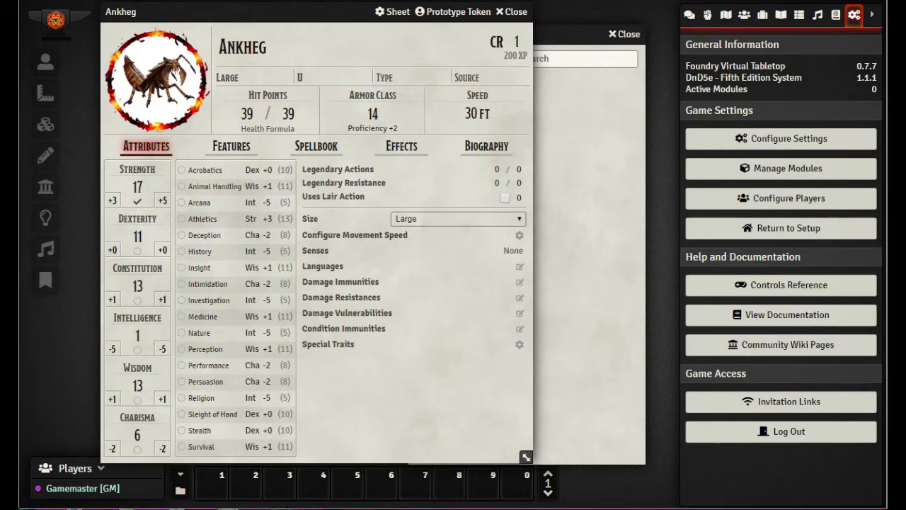
click(330, 76)
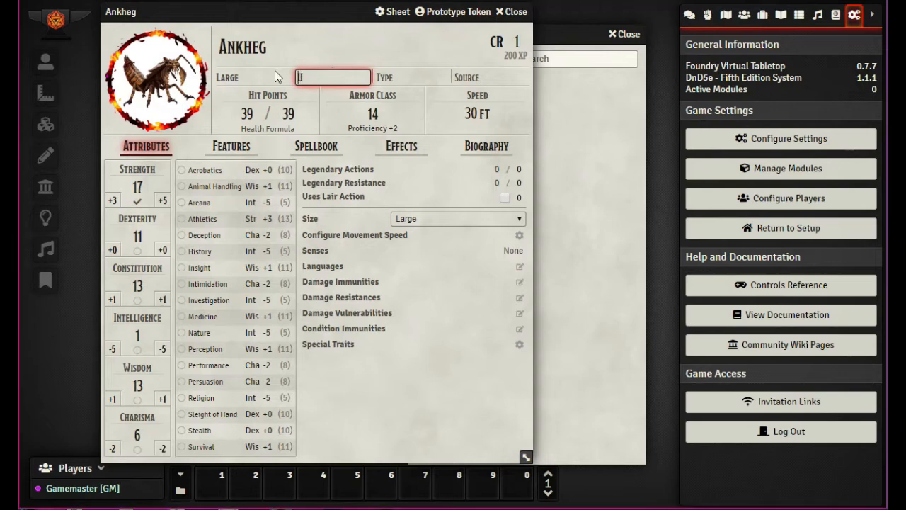
key(BackSpace)
text(Unaligned)
key(Return)
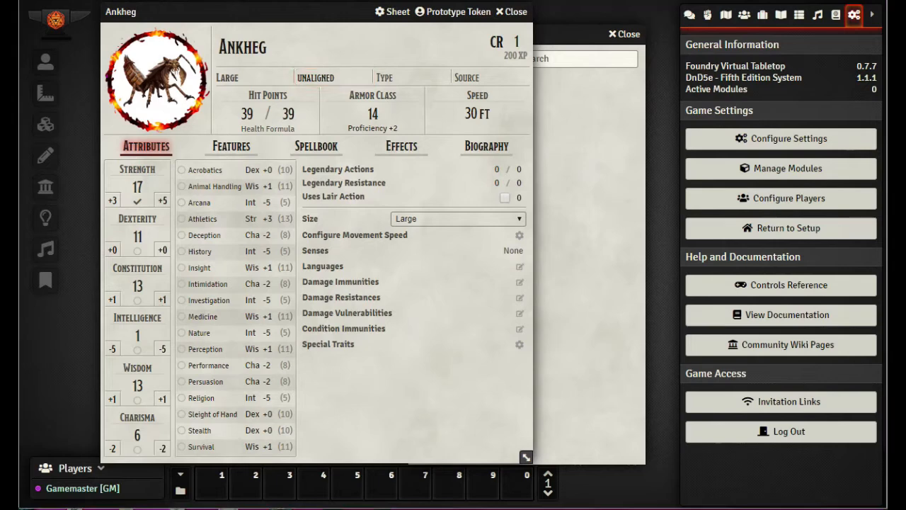
Enter monstrosity as the Ankheg's creature type
click(400, 79)
text(monstrosity)
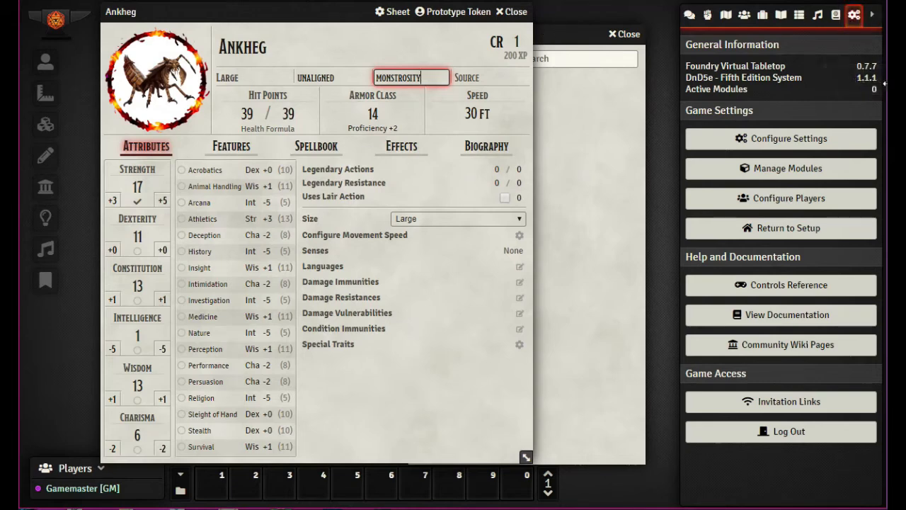
click(481, 114)
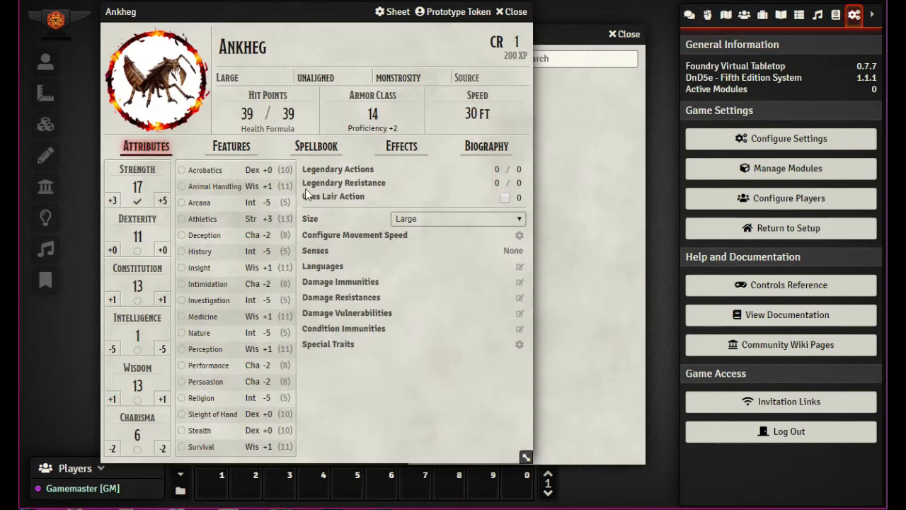
click(228, 149)
click(303, 150)
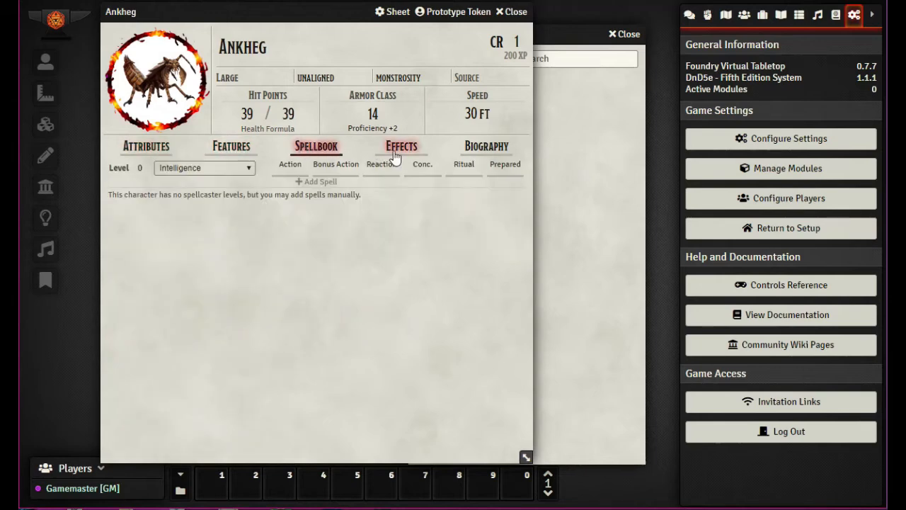
click(398, 149)
click(484, 149)
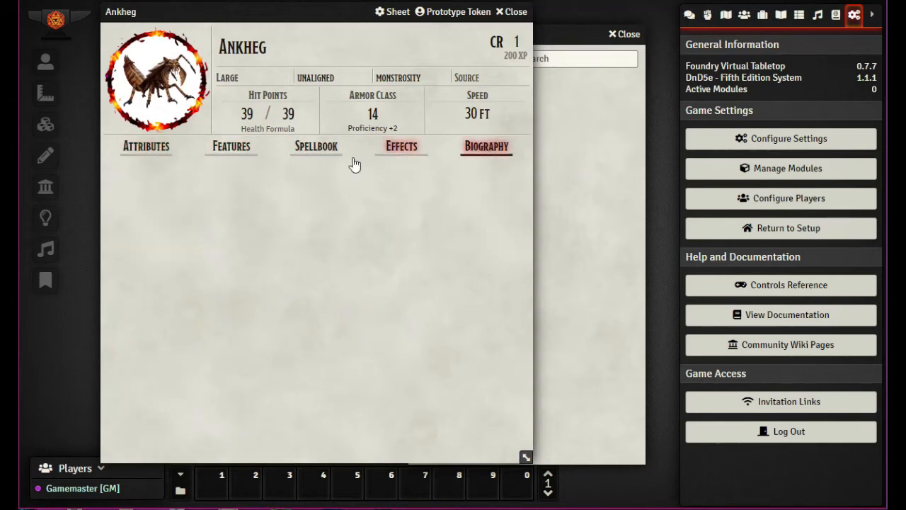
click(147, 150)
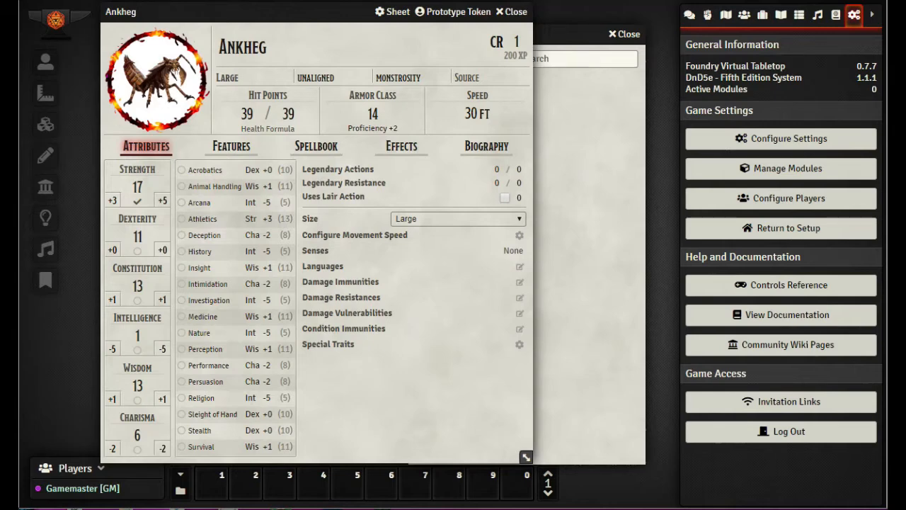
Fill in the Ankheg's senses as "Senses darkvision 60 ft., tremorsense 60 ft., passive Perception 11"
click(511, 251)
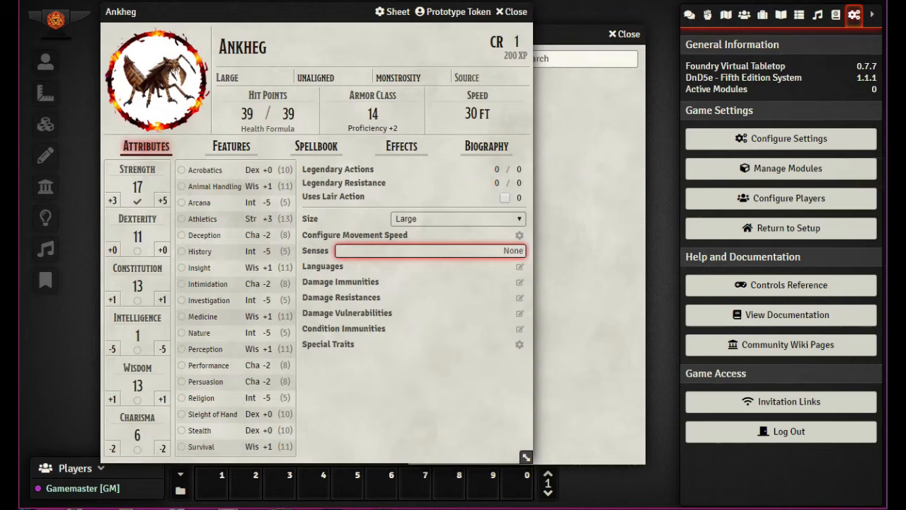
key(alt+Tab)
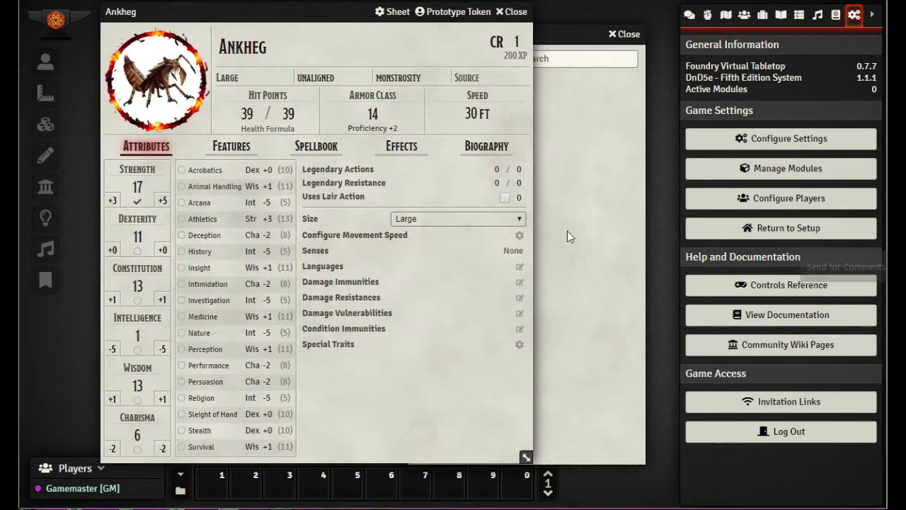
click(470, 250)
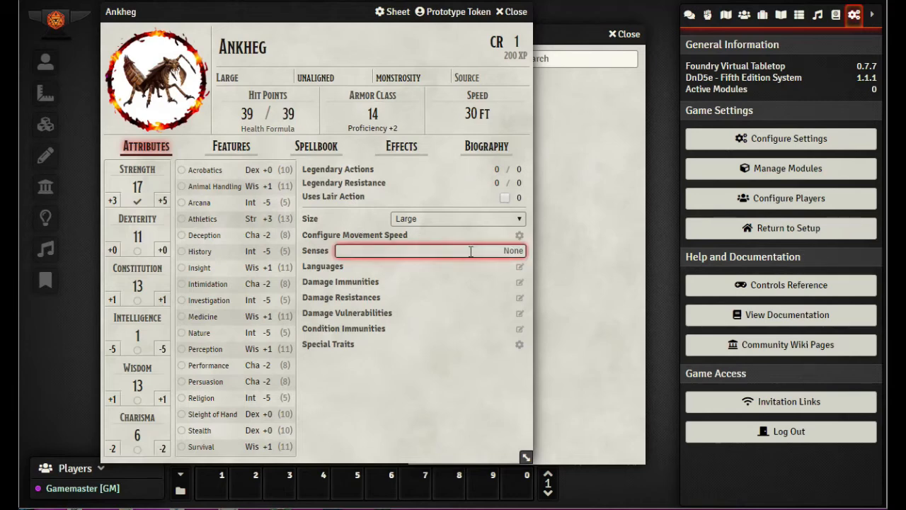
click(467, 260)
click(399, 252)
text(darkvision 60 ft., tremorsense 60 ft., passive Perception 11)
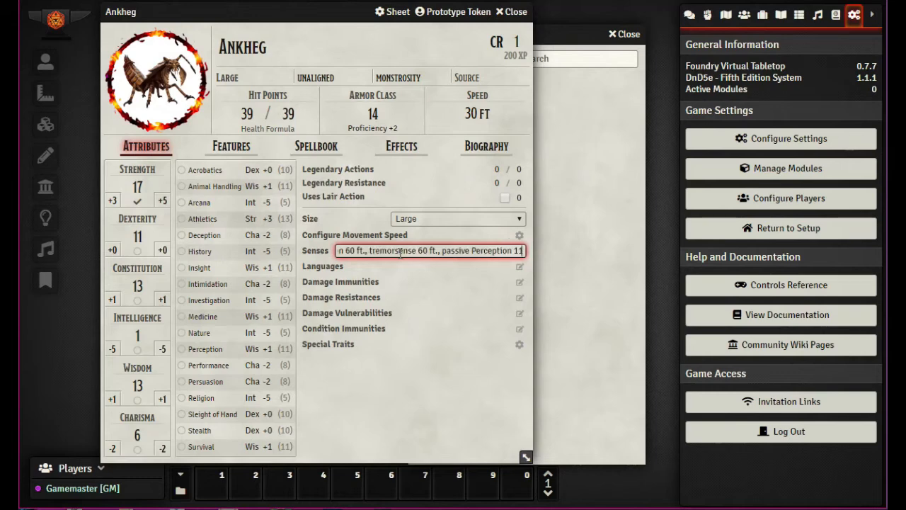
key(Delete)
key(BackSpace)
key(ctrl+a)
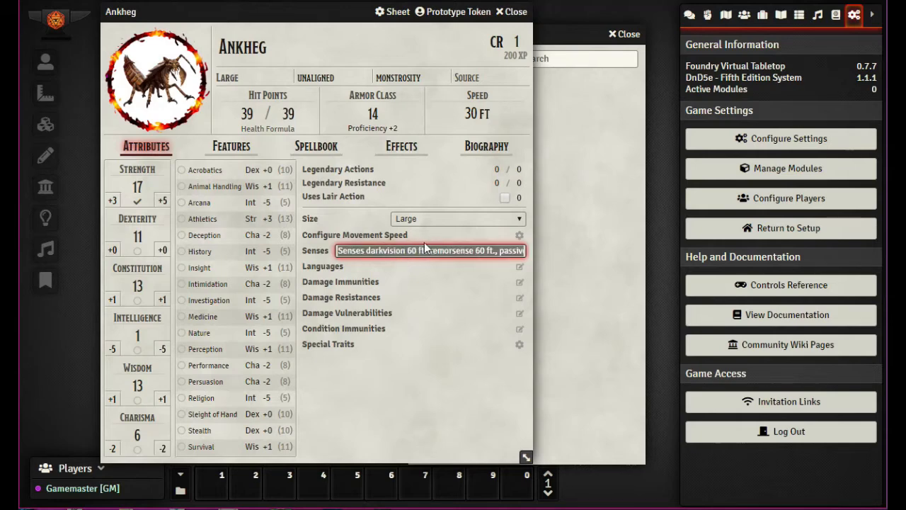
click(425, 251)
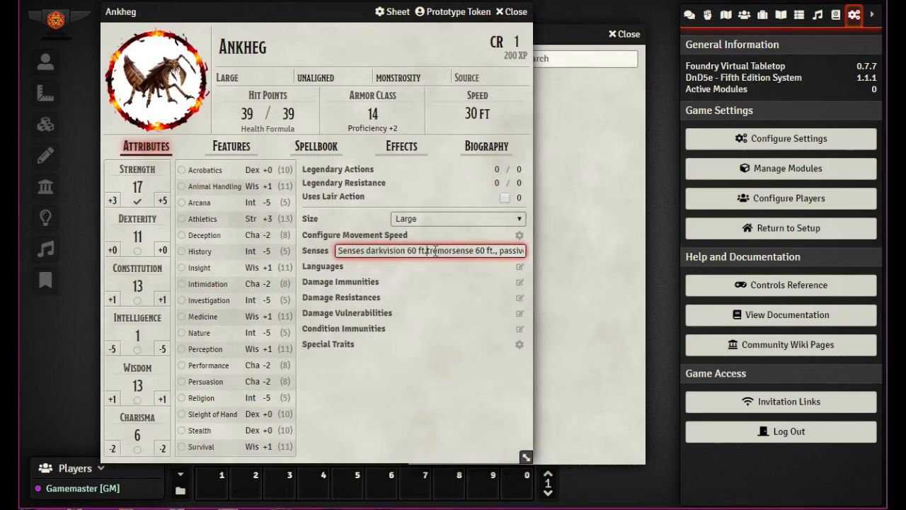
text(,)
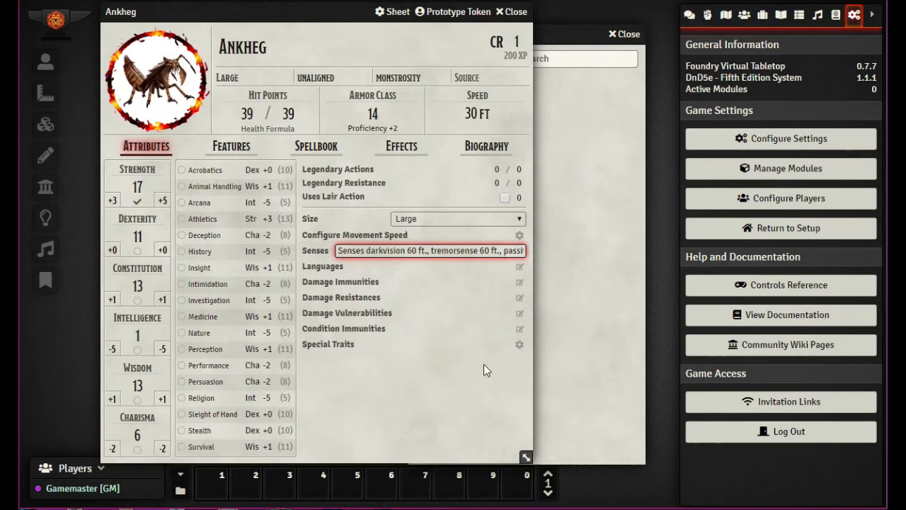
Review the language options available for the Ankheg
click(519, 267)
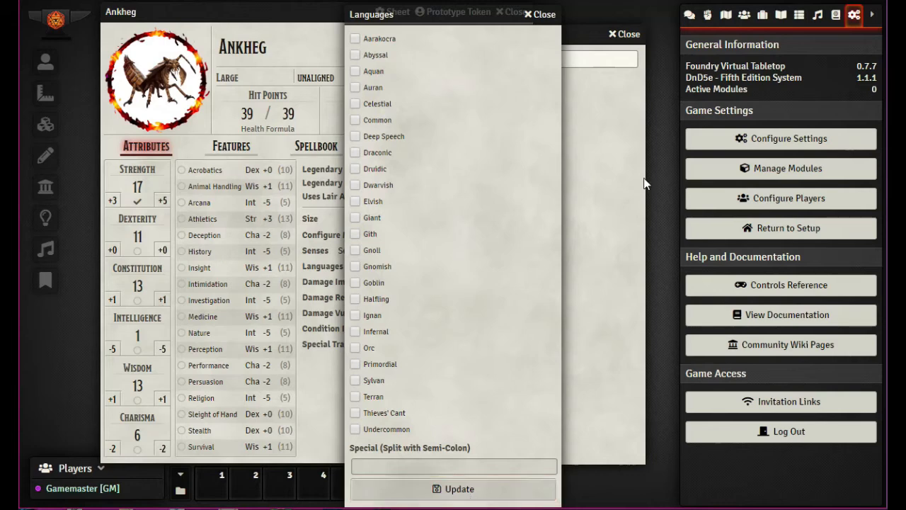
click(543, 14)
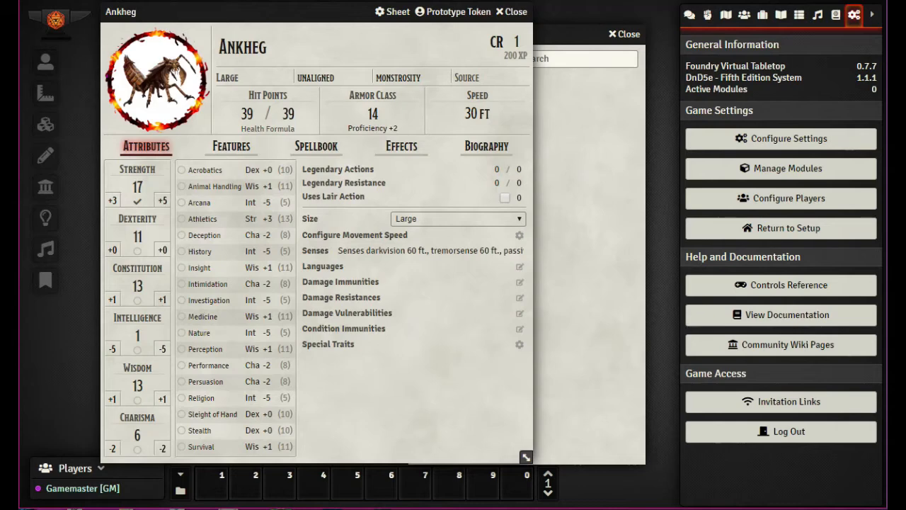
Remove the Ankheg's Strength save proficiency and look through its features, spellbook, effects and biography sections
click(138, 202)
click(233, 152)
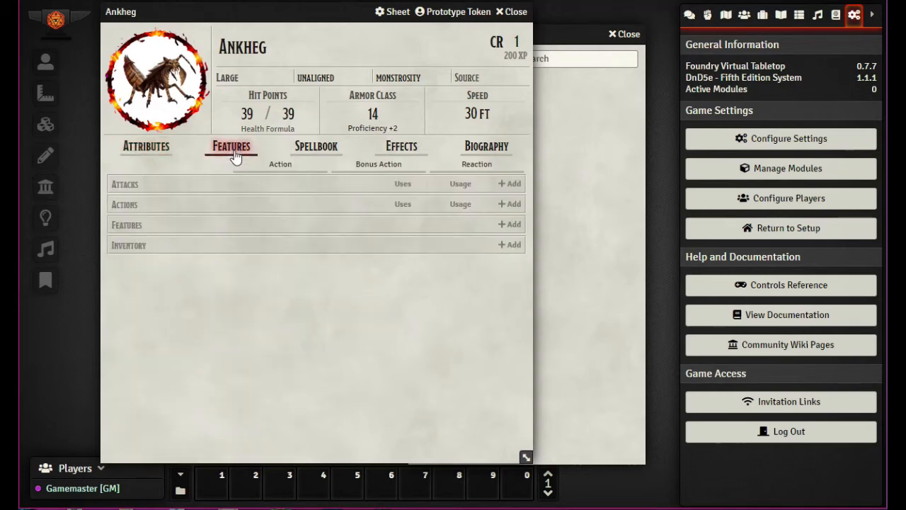
click(315, 148)
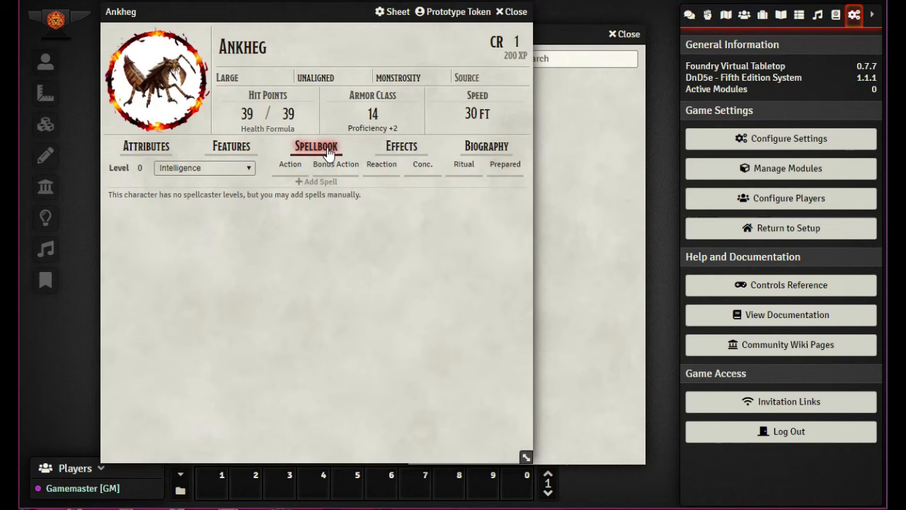
click(402, 150)
click(483, 152)
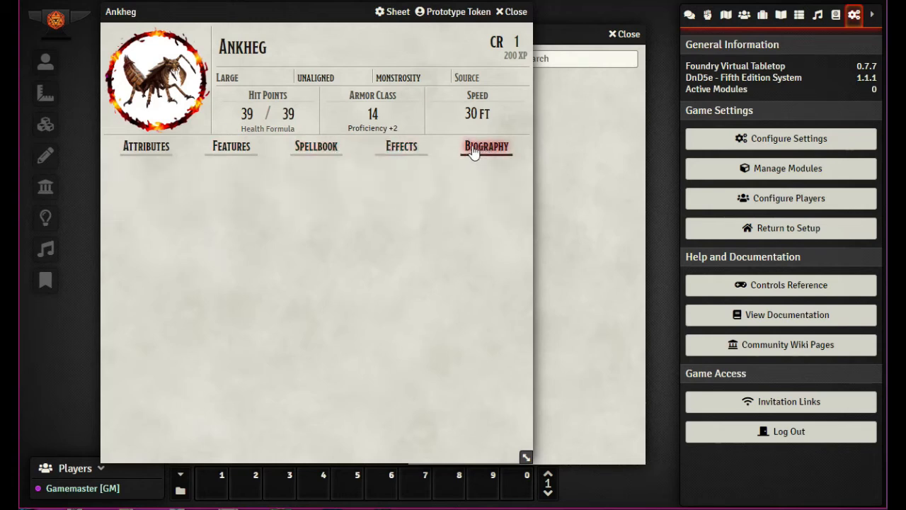
click(130, 156)
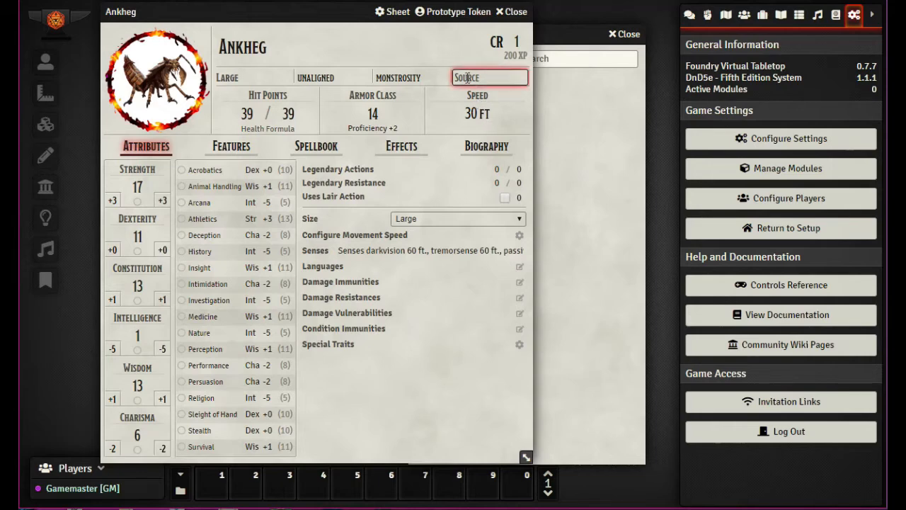
Set the Ankheg's challenge rating to 2
click(517, 41)
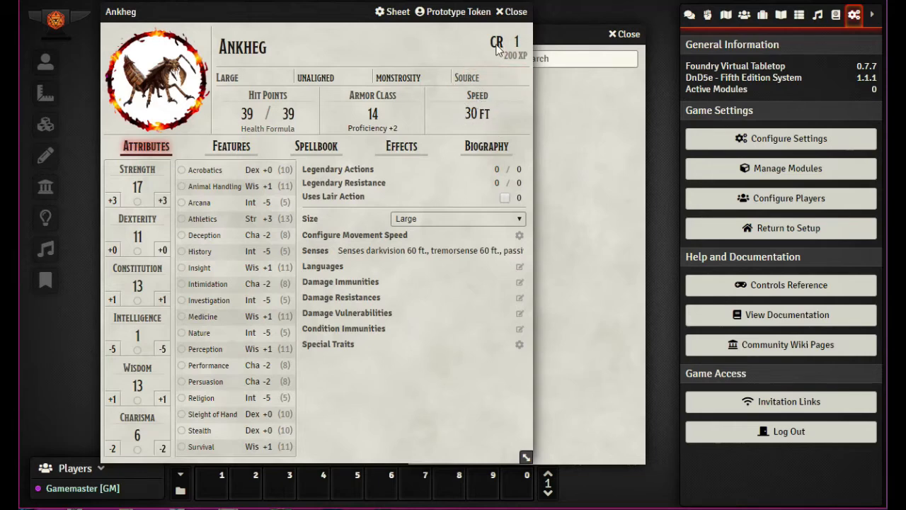
double_click(519, 41)
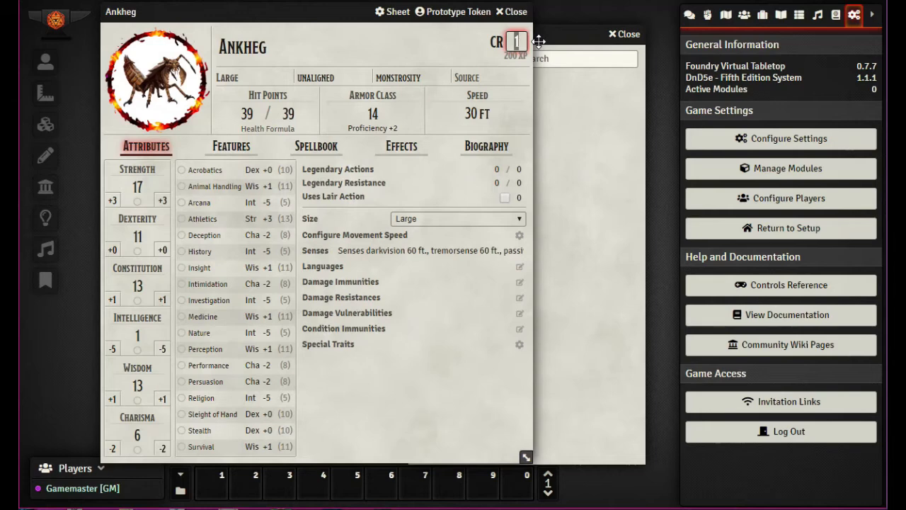
text(2)
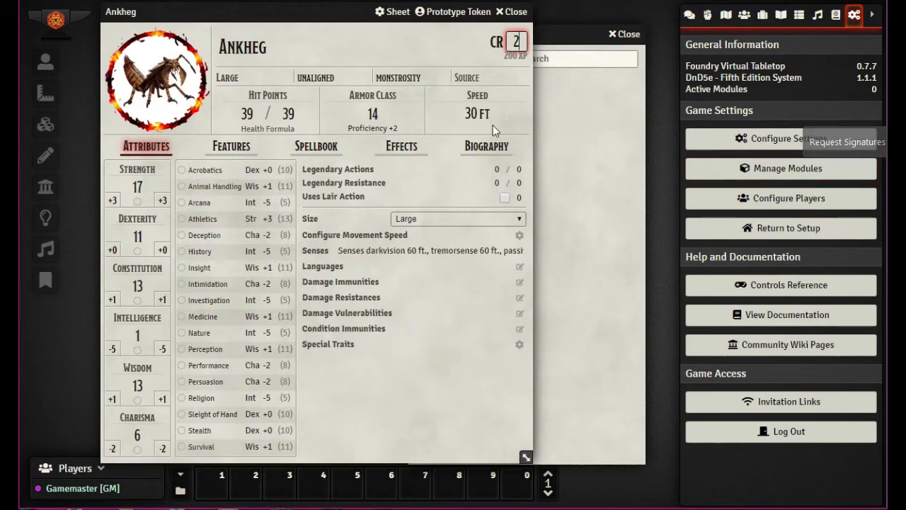
click(515, 56)
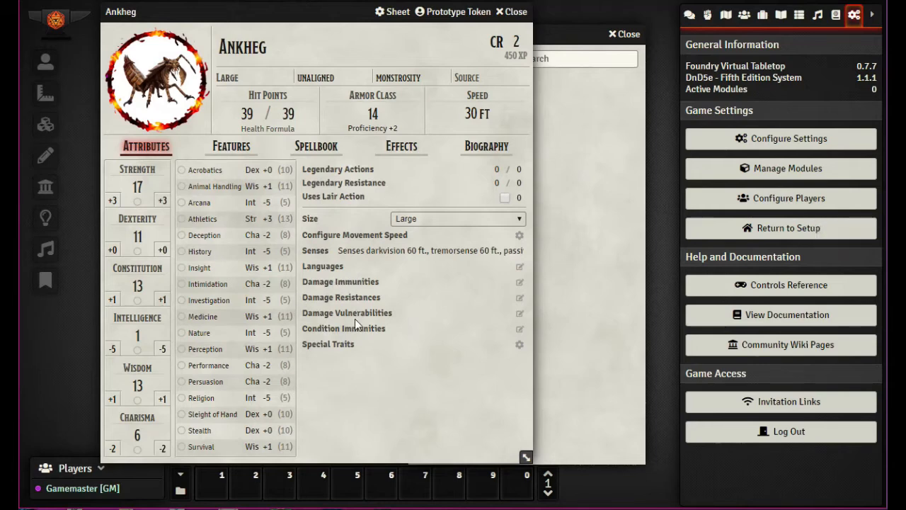
Add a new action to the Ankheg's features and set its activation cost to 1 action
click(229, 148)
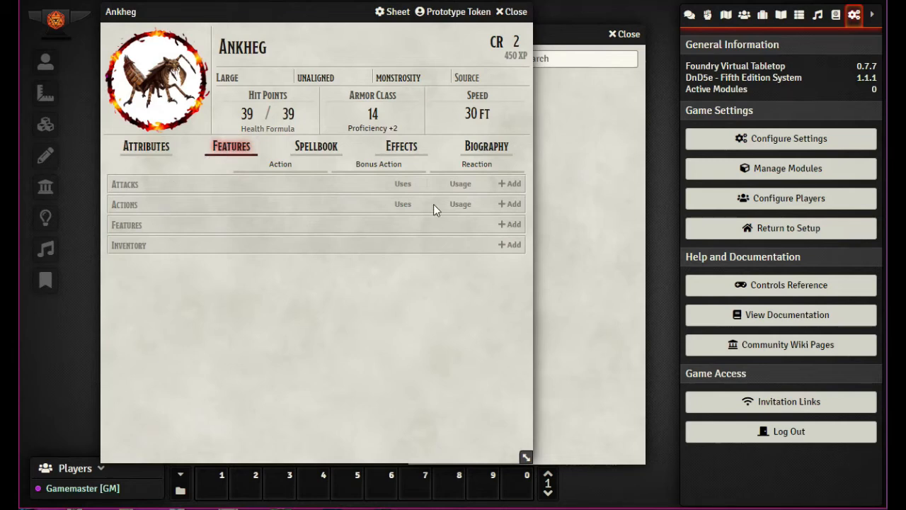
click(509, 204)
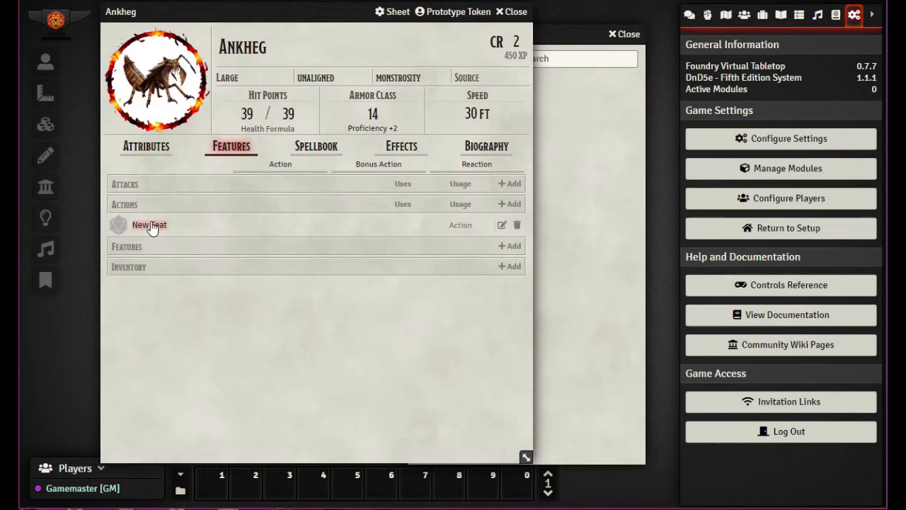
click(501, 225)
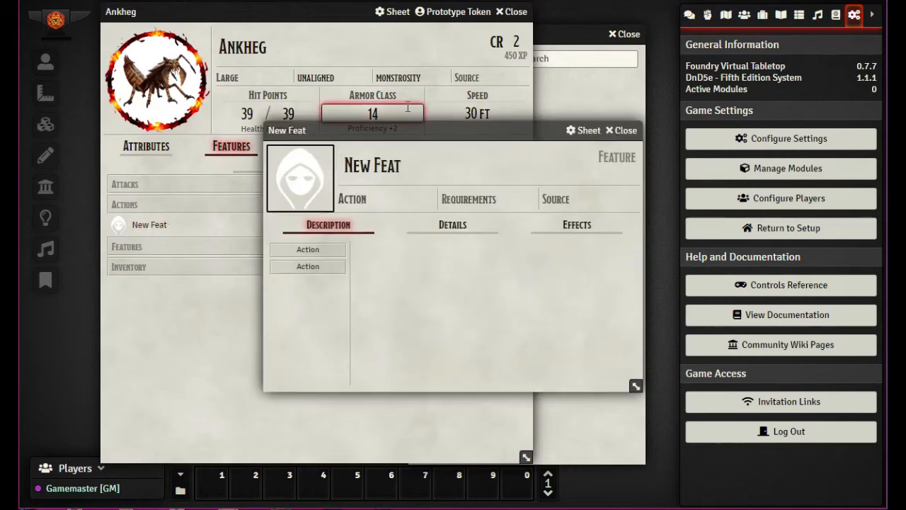
drag(425, 139, 374, 92)
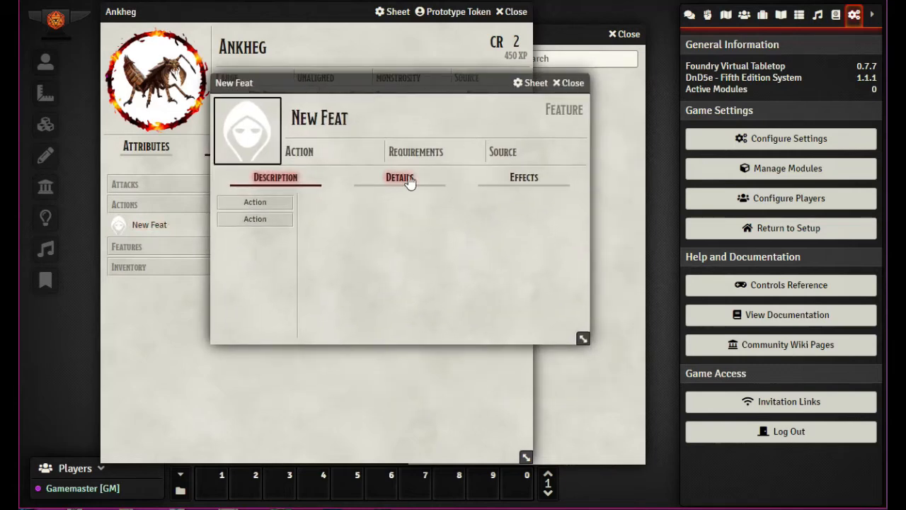
click(401, 178)
click(393, 222)
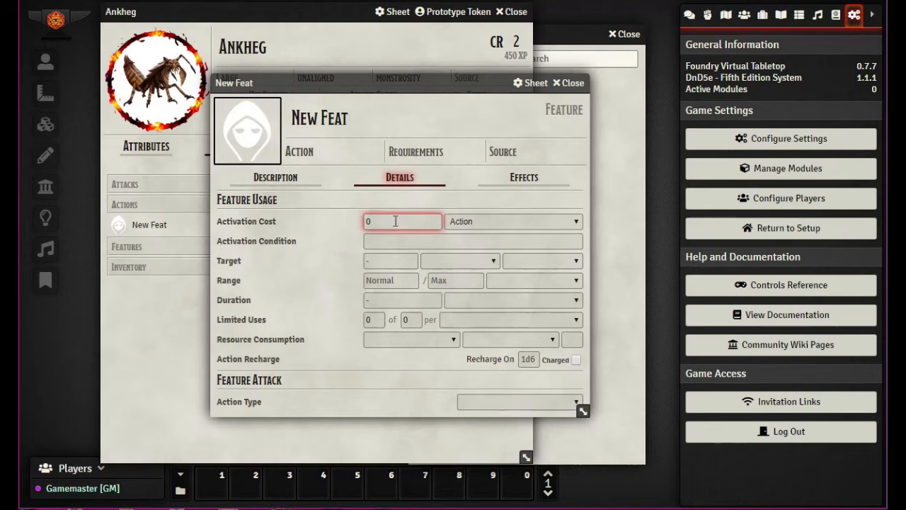
text(1)
click(373, 244)
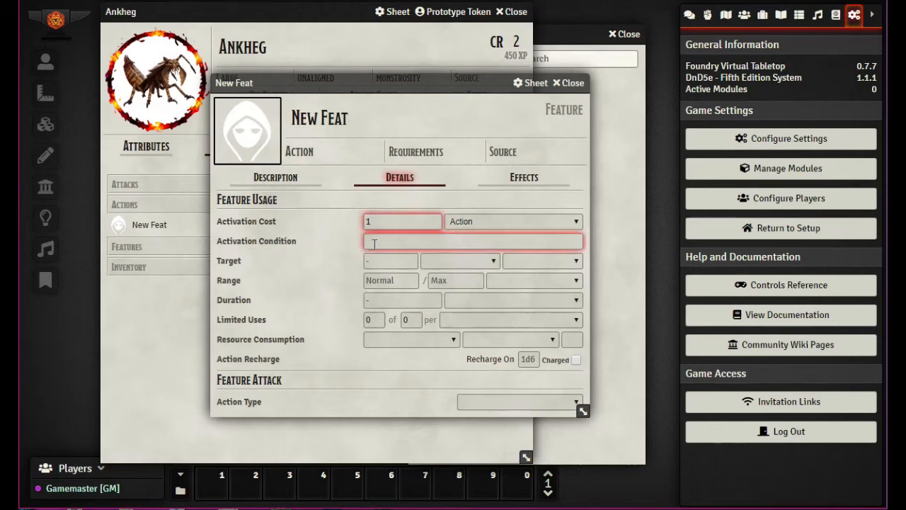
click(495, 262)
click(494, 262)
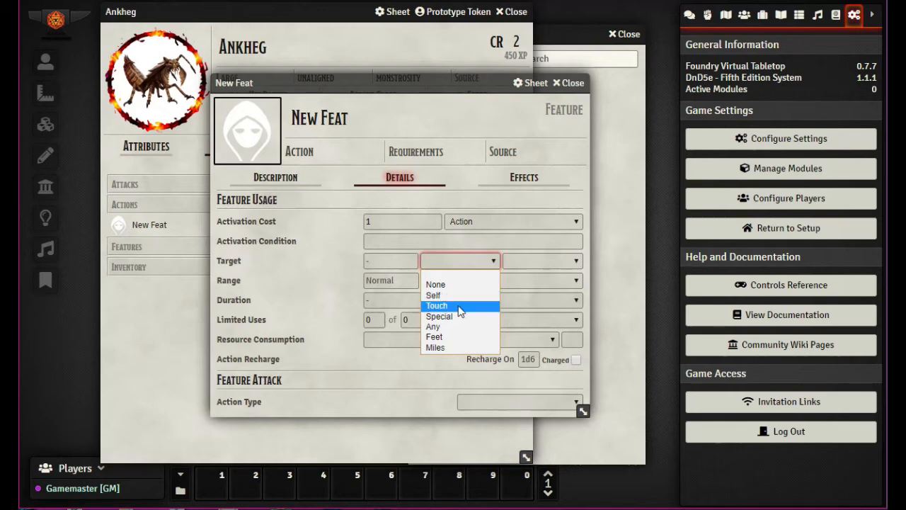
click(452, 338)
click(393, 262)
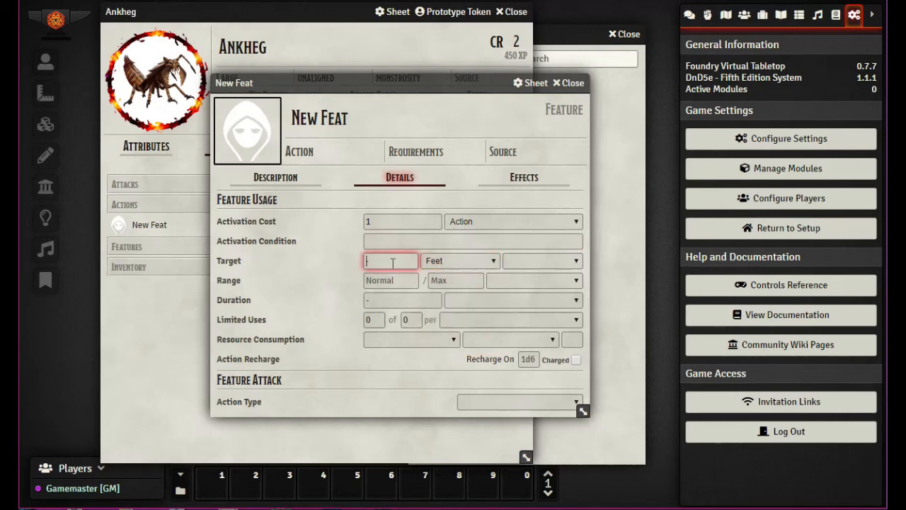
text(5)
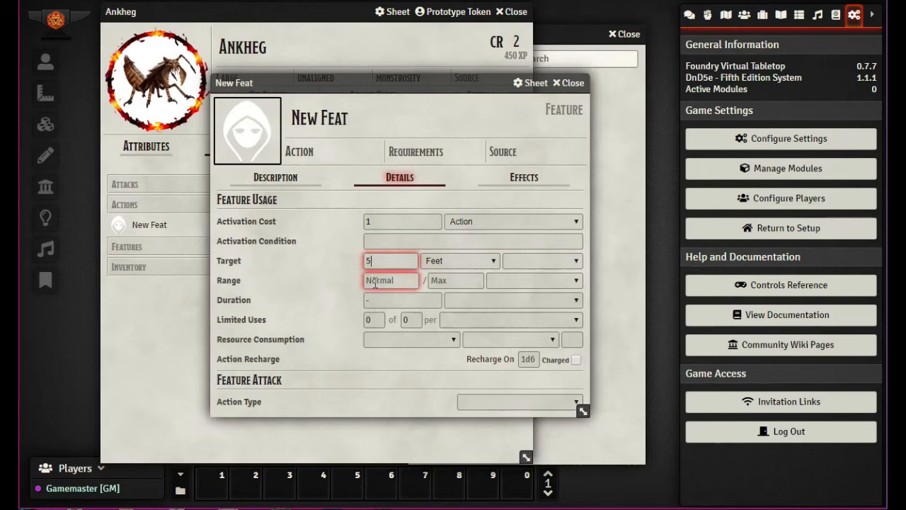
click(495, 261)
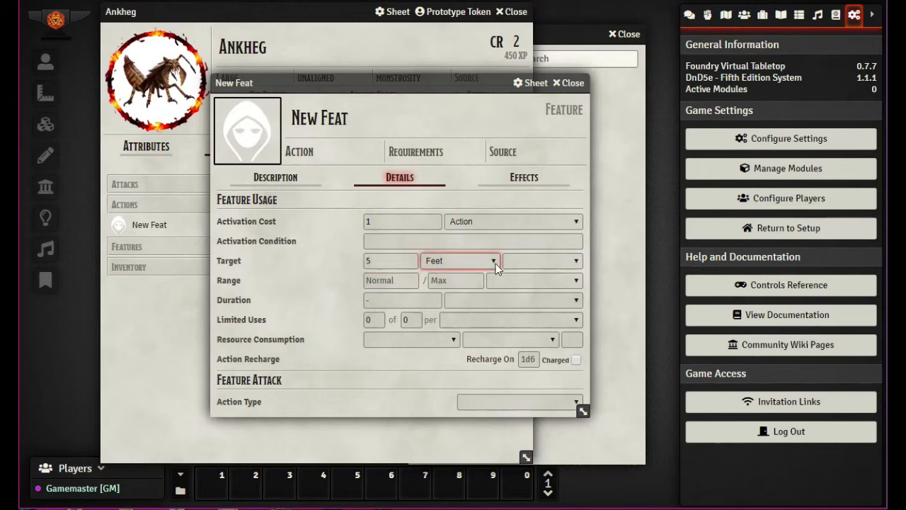
click(495, 262)
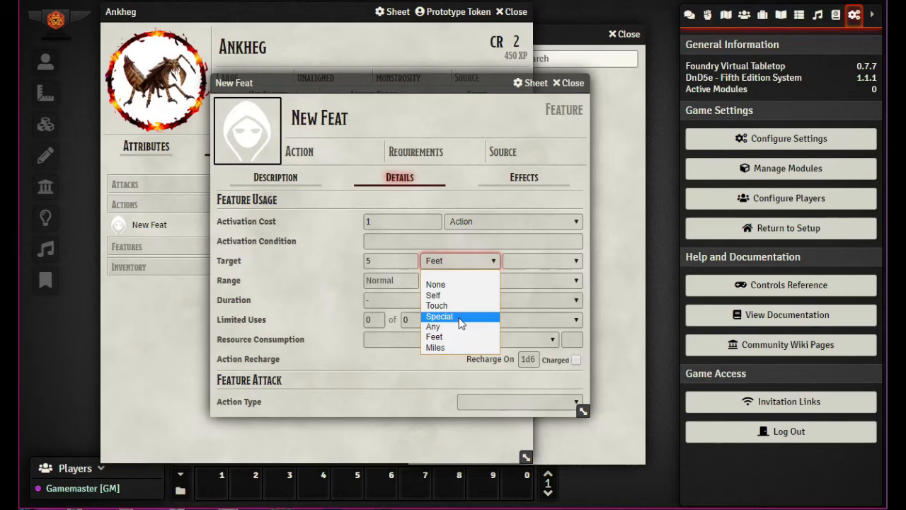
click(388, 247)
key(Tab)
key(BackSpace)
click(547, 262)
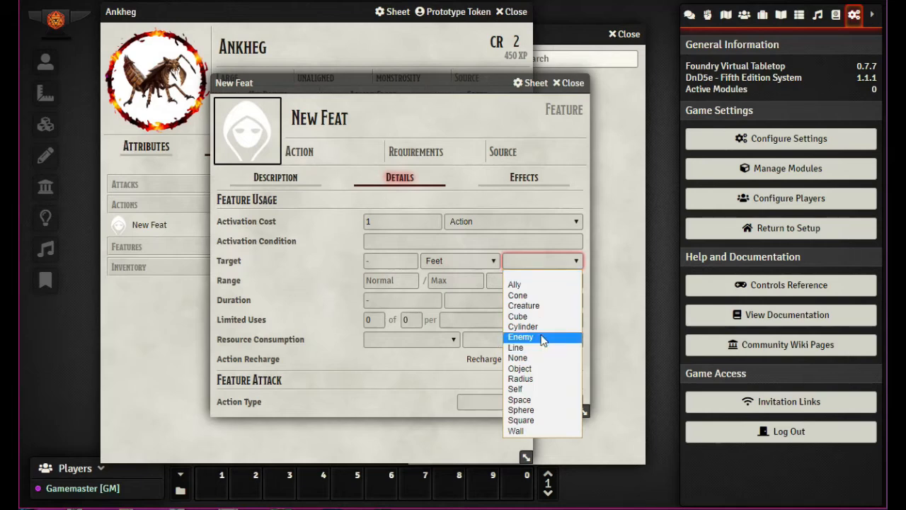
click(492, 261)
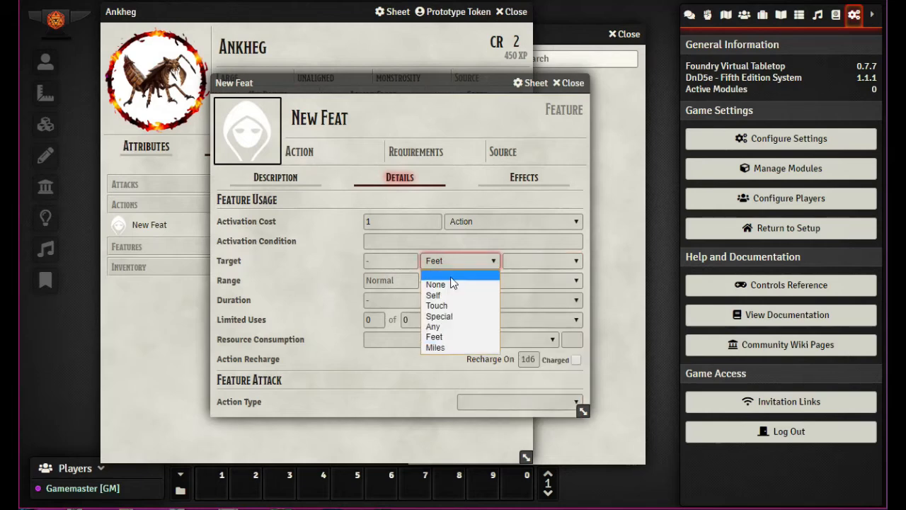
click(488, 276)
click(398, 283)
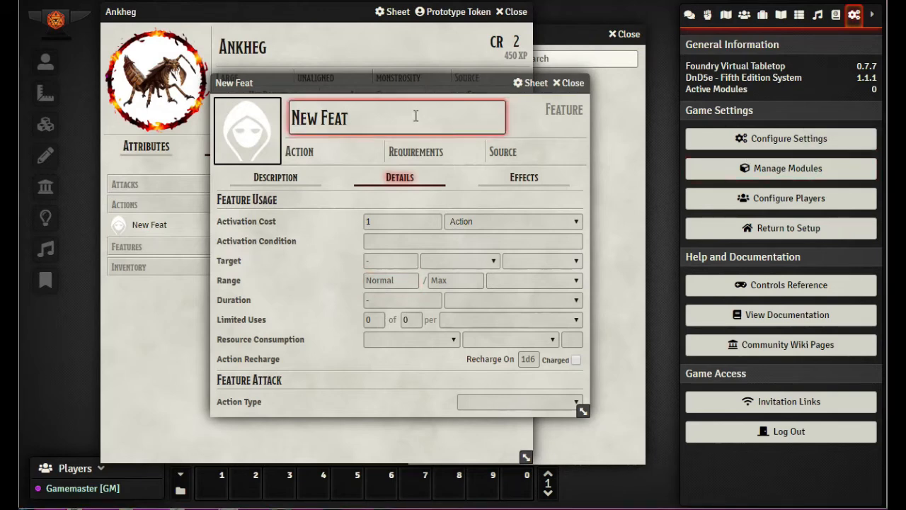
Rename the new feat as Bite and set its duration to Instantaneous
drag(415, 115, 204, 120)
text(Bite)
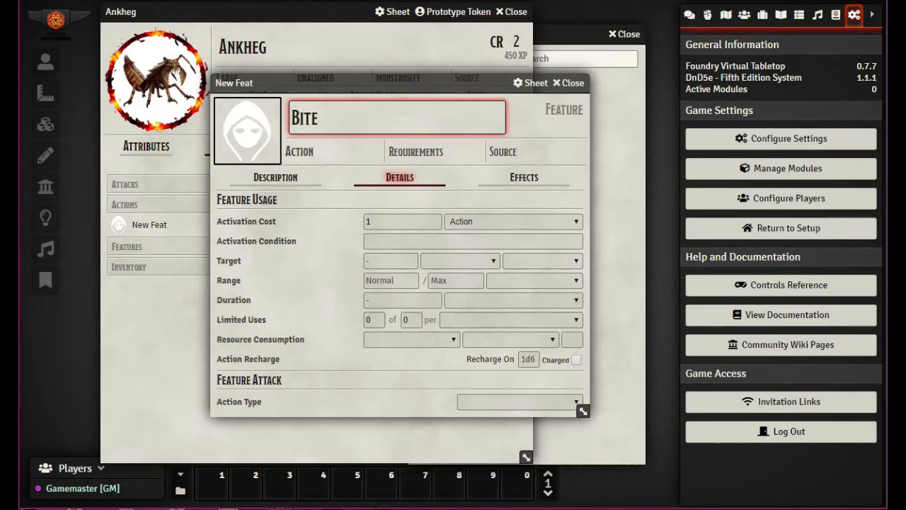
click(506, 239)
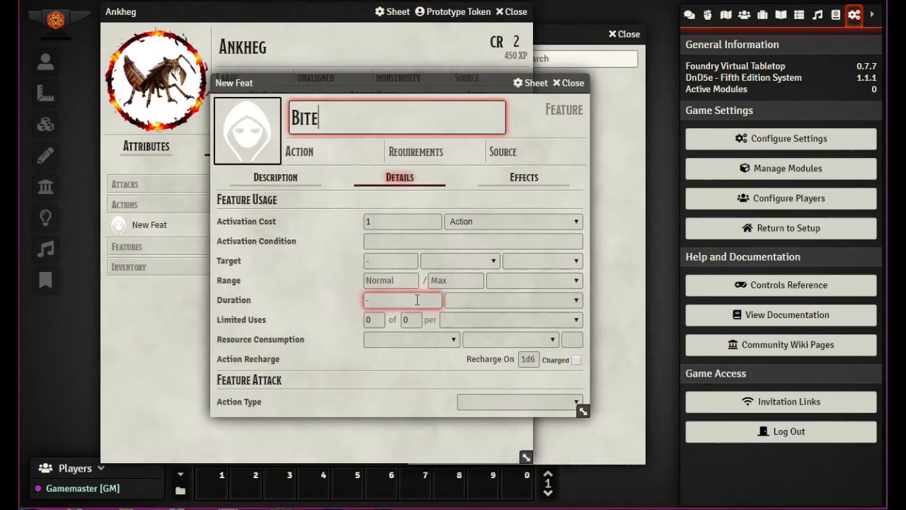
click(473, 302)
click(473, 344)
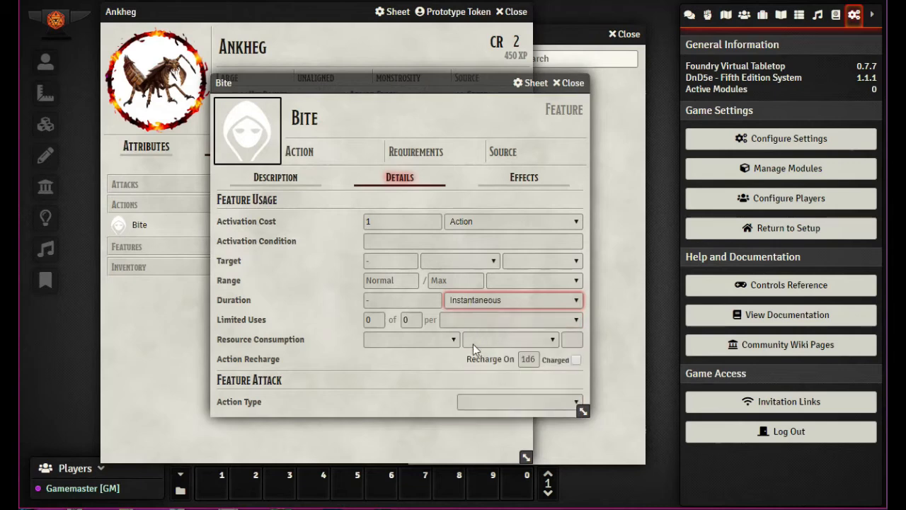
Set the Bite action's normal range and maximum range both to 5
click(400, 280)
text(5)
key(Tab)
text(5)
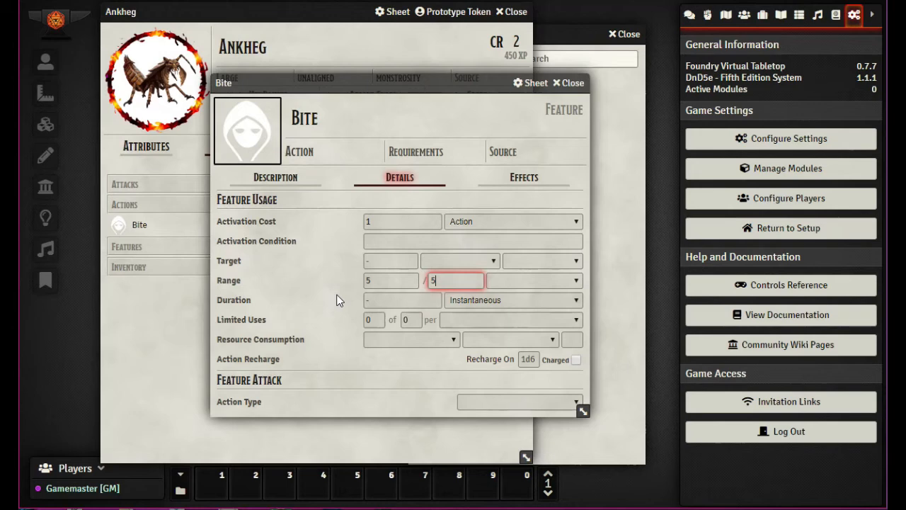
Make Bite a Melee Weapon Attack that uses Strength as its ability modifier
click(528, 403)
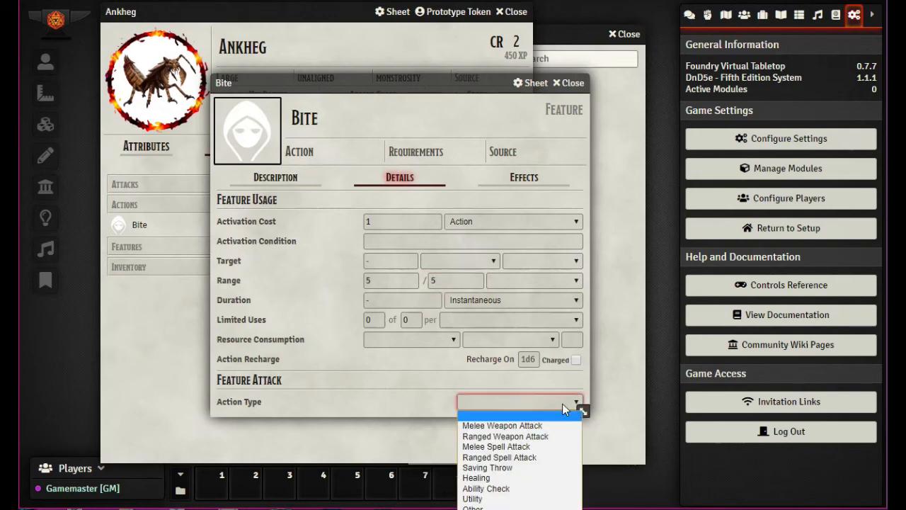
click(514, 426)
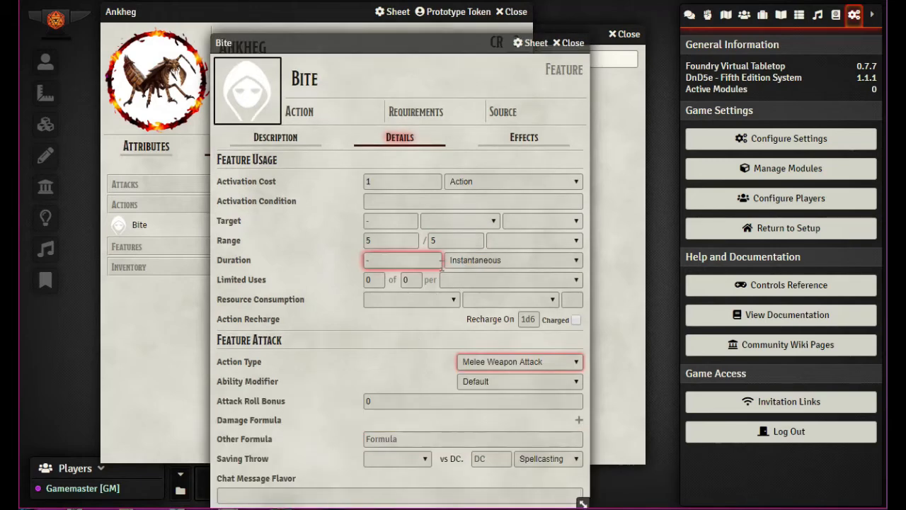
click(331, 410)
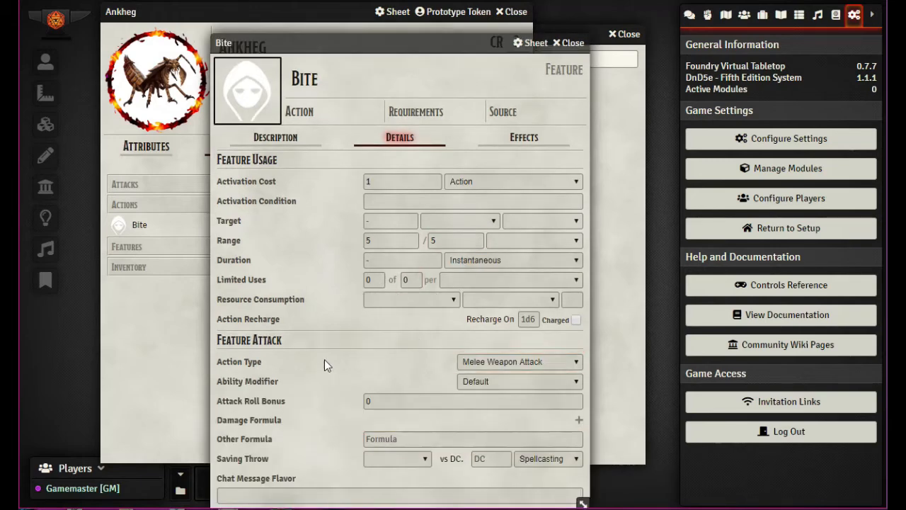
click(492, 385)
click(489, 407)
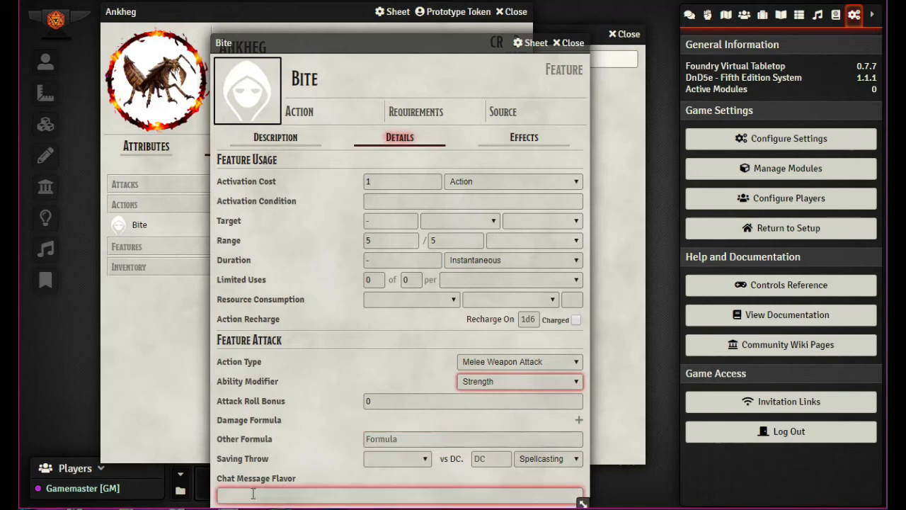
drag(430, 43, 426, 20)
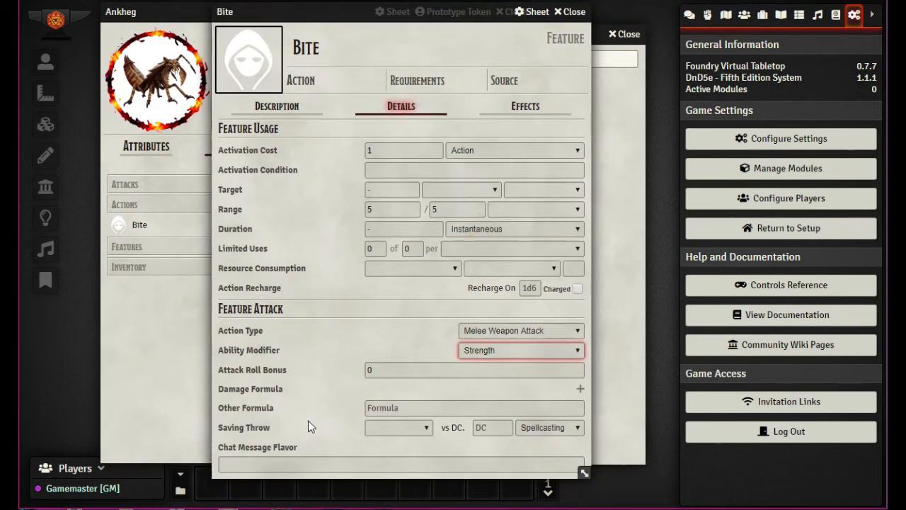
Review the Bite summary in the Ankheg's actions list and reopen the feature's attack details
click(572, 12)
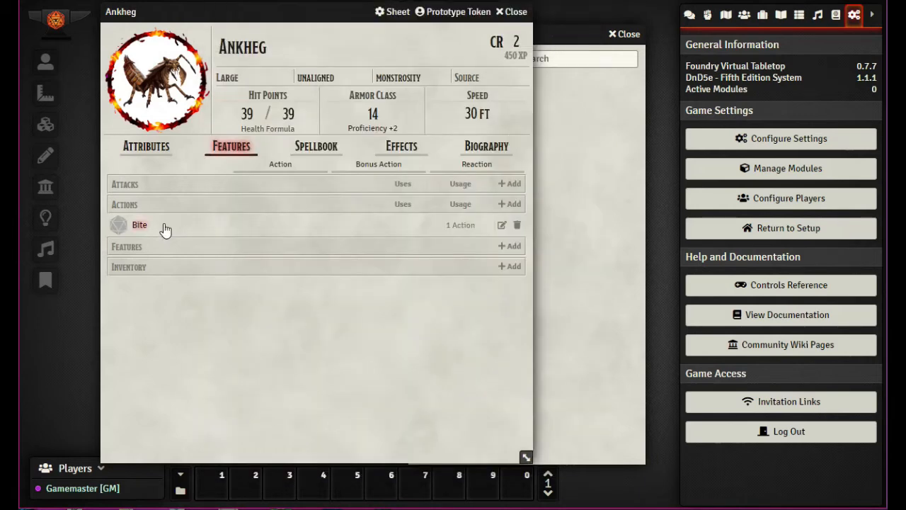
click(141, 226)
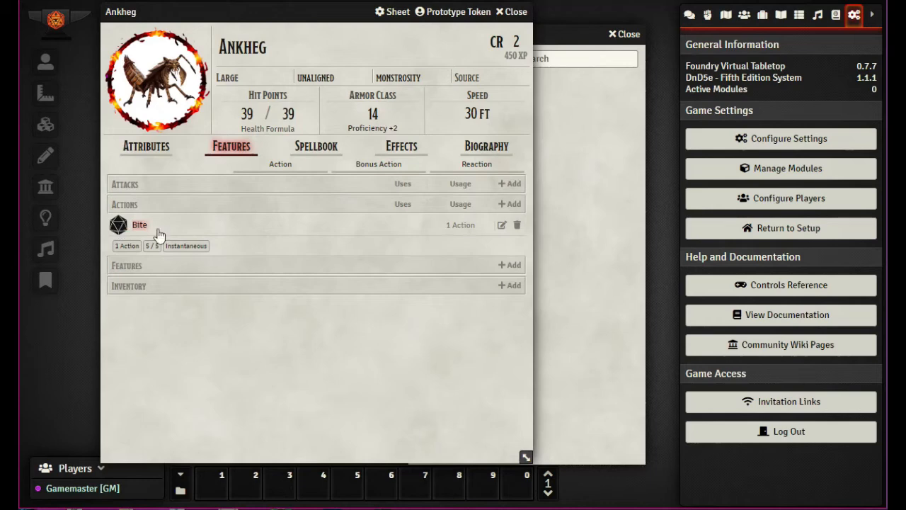
click(502, 224)
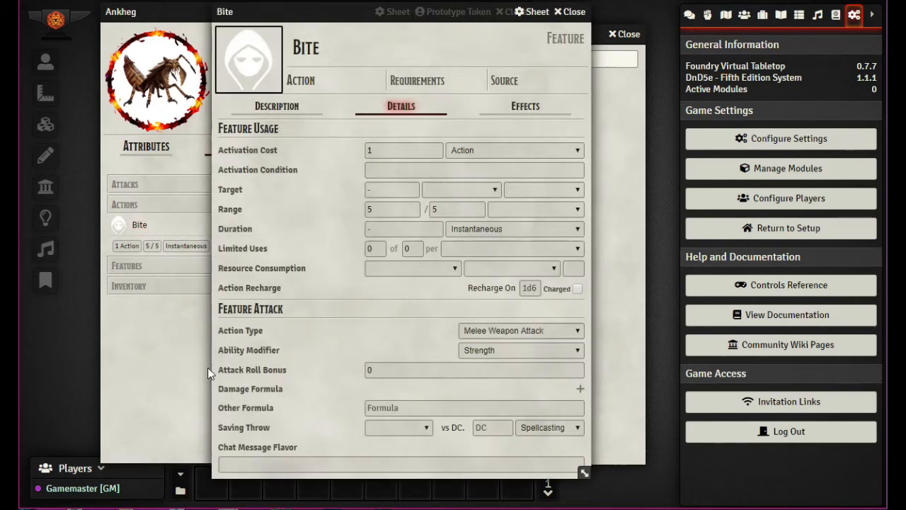
click(401, 407)
click(398, 370)
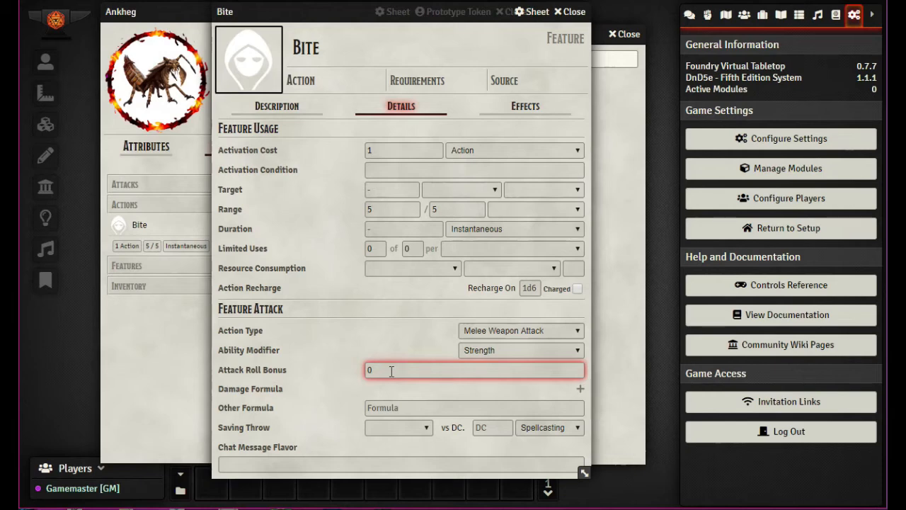
click(383, 389)
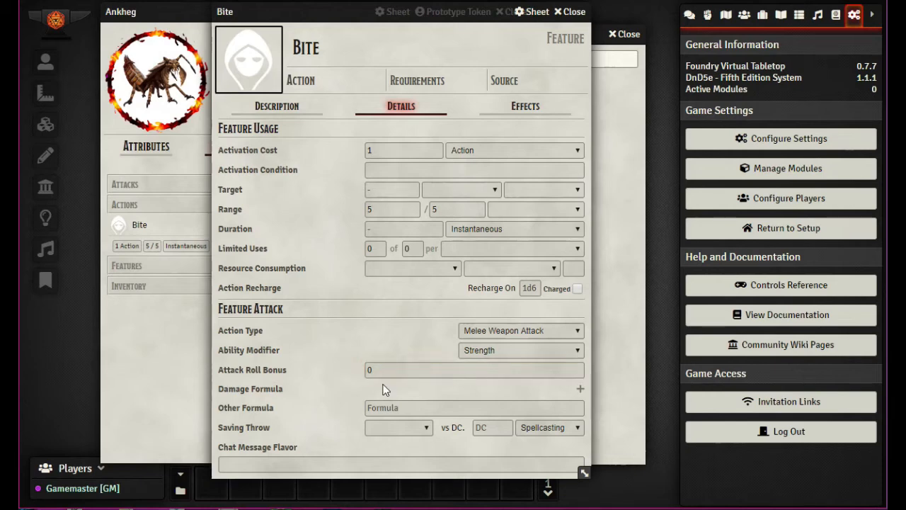
Add a damage formula entry to the Bite action and check the Ankheg's Strength modifier in its attributes
click(580, 389)
click(329, 402)
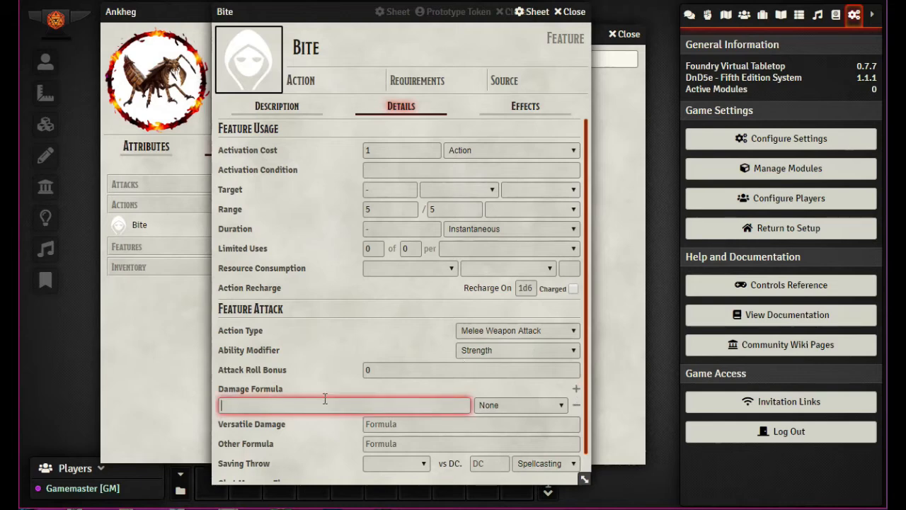
click(563, 405)
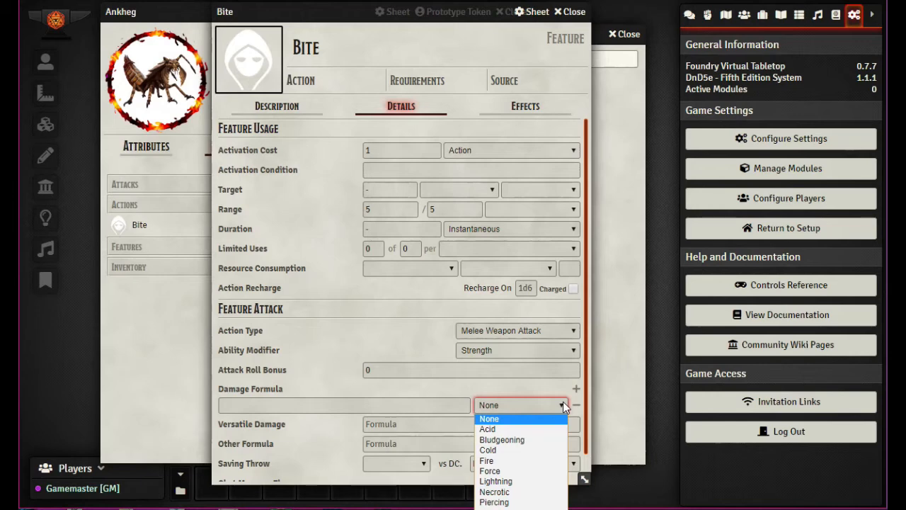
click(396, 368)
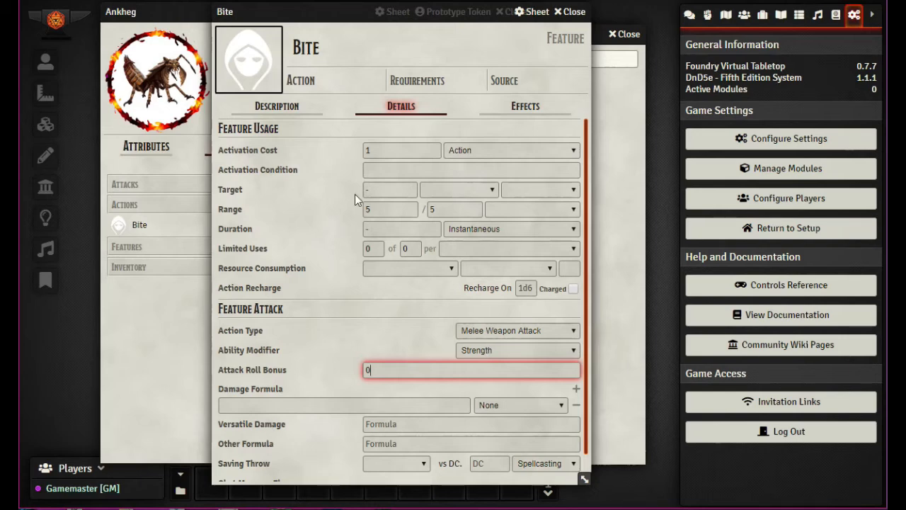
drag(326, 10, 588, 9)
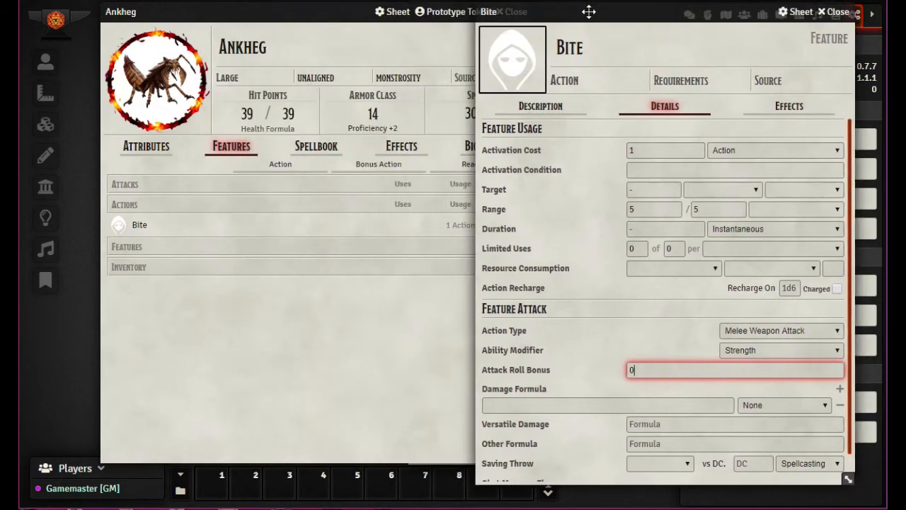
click(133, 146)
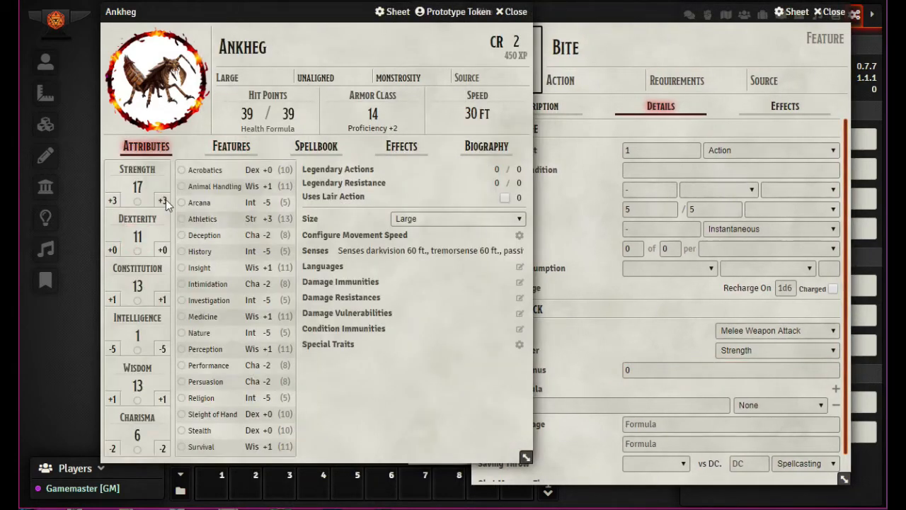
drag(661, 14, 455, 30)
Set the Bite action's damage formula to 2d6 with the Slashing damage type
click(322, 421)
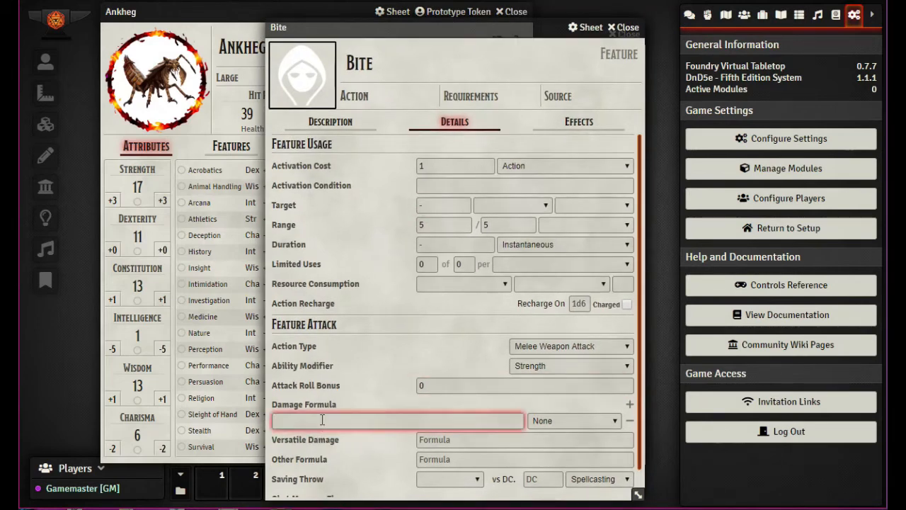
text(2d6)
click(613, 421)
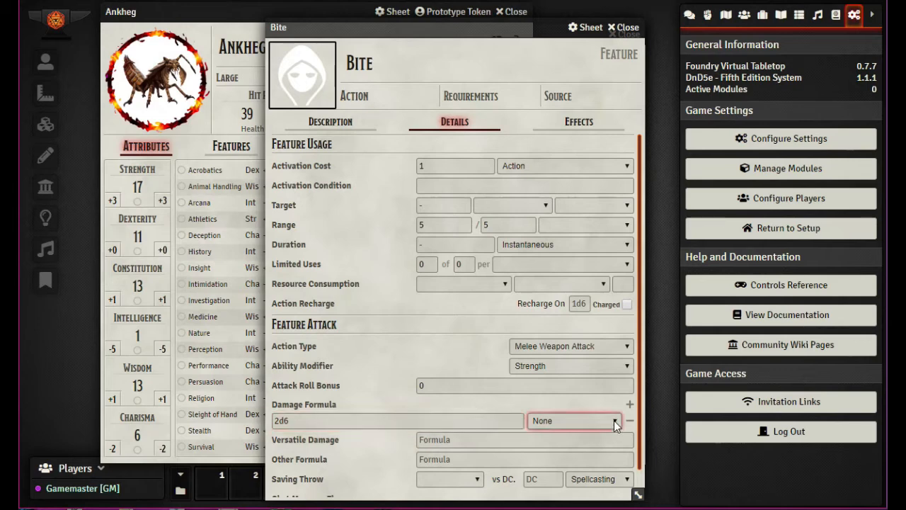
click(614, 420)
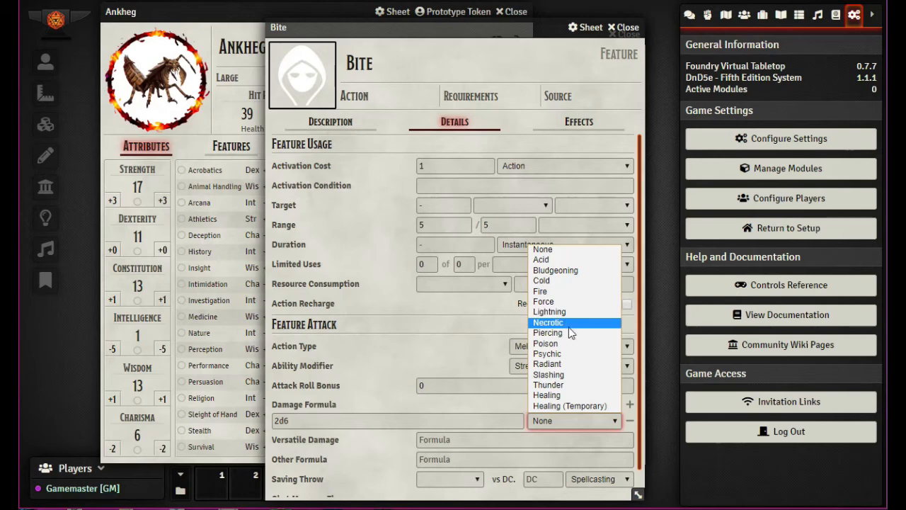
click(572, 375)
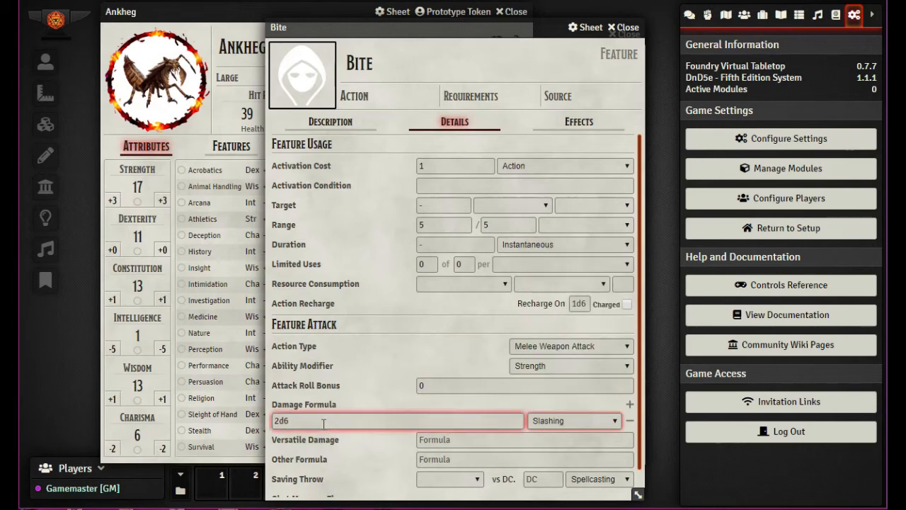
key(Tab)
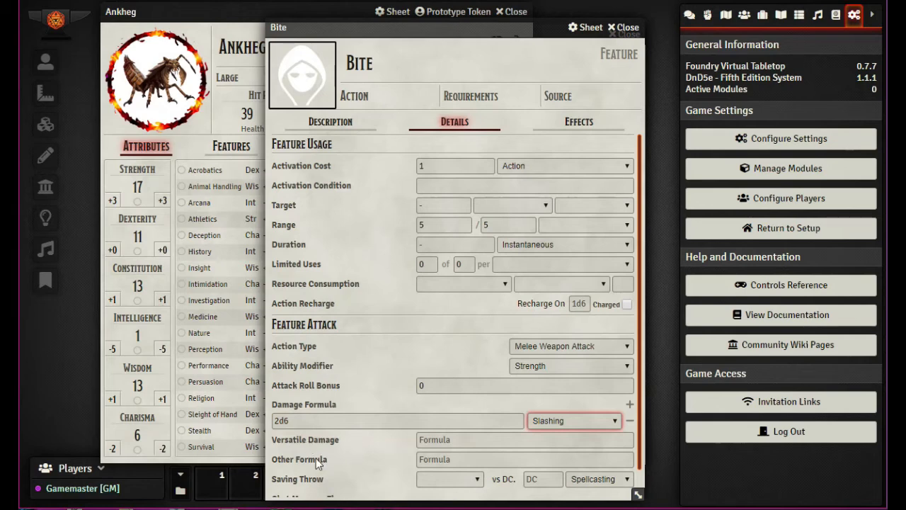
click(441, 458)
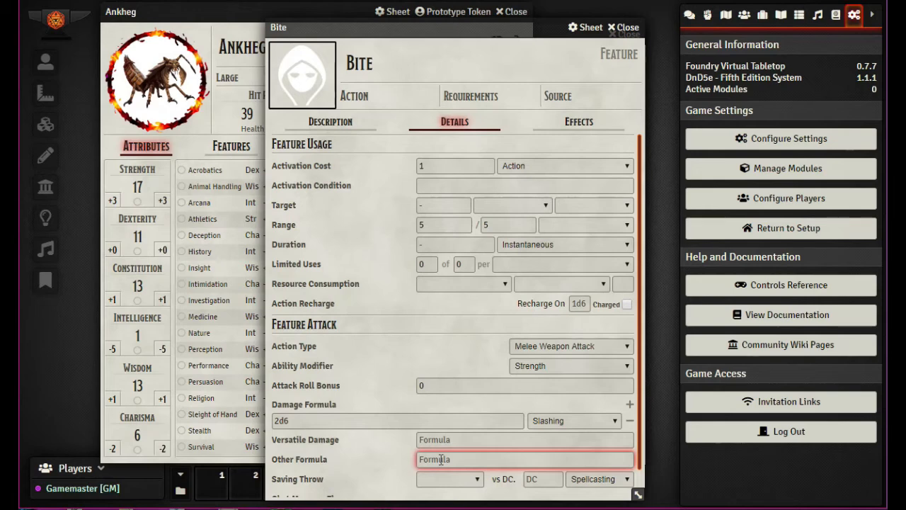
Add a second Bite damage formula of 1d6 with the Acid damage type and close the feature sheet
click(627, 408)
click(310, 435)
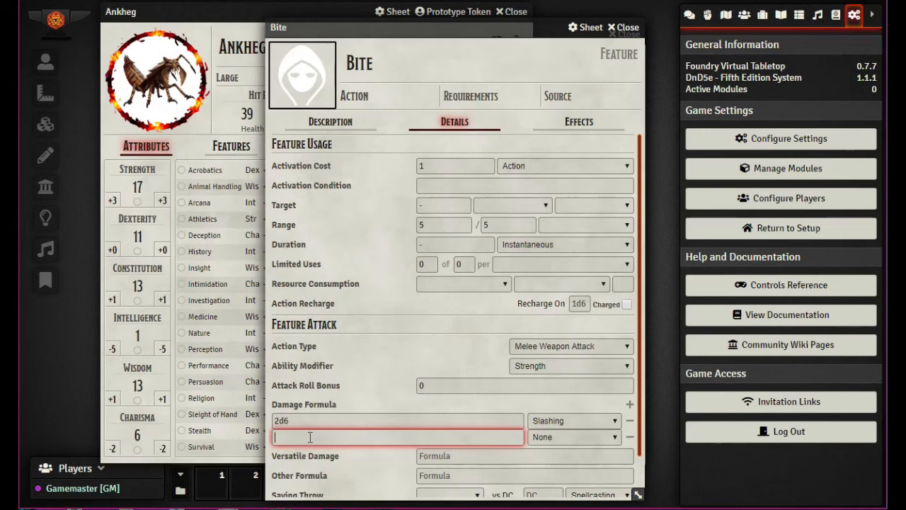
text(1d6)
click(616, 440)
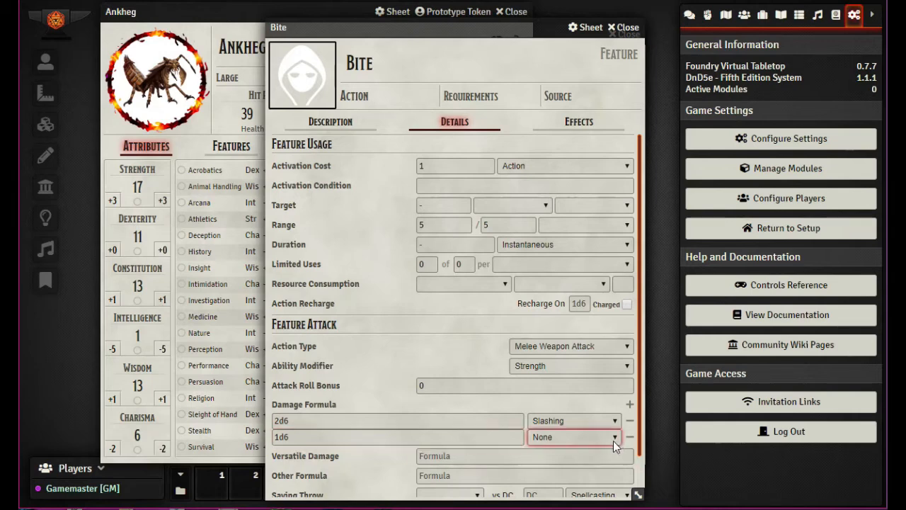
click(613, 441)
click(565, 275)
click(626, 28)
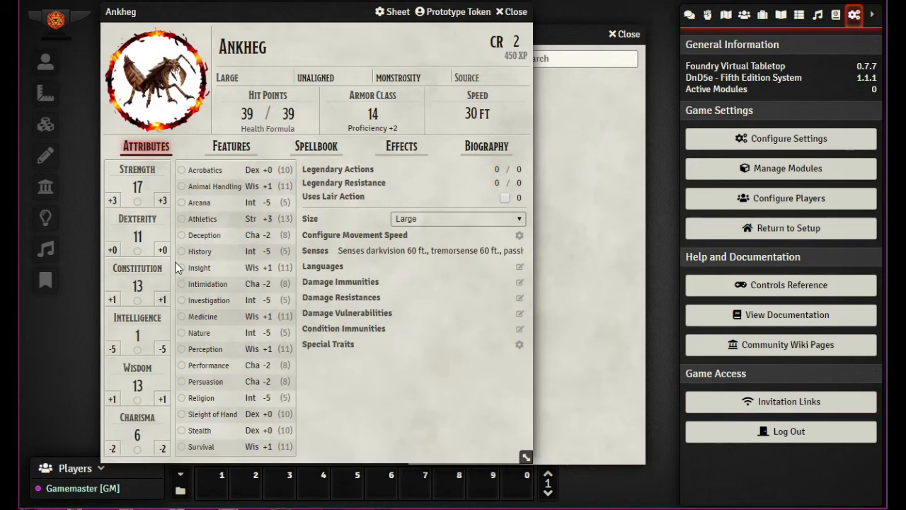
Send the Ankheg's Bite from its features list to the chat log and make a normal attack roll
click(236, 150)
click(139, 225)
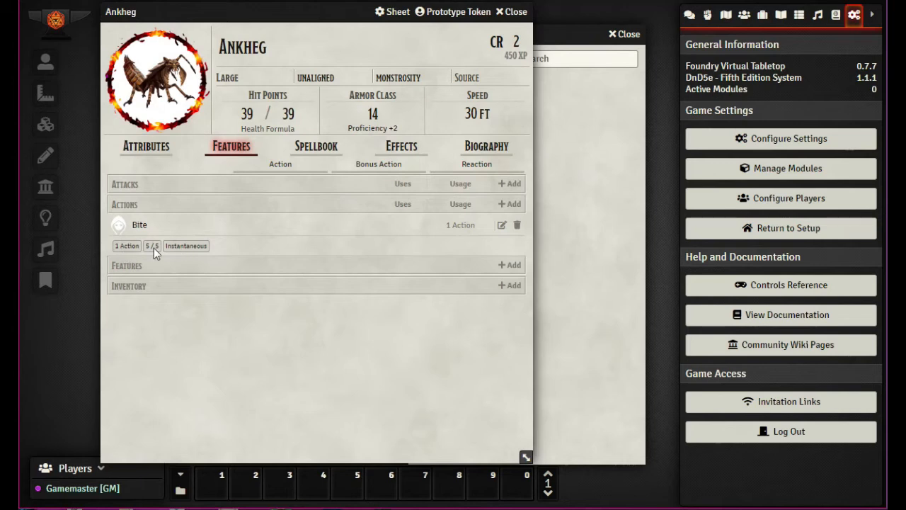
click(118, 227)
click(690, 15)
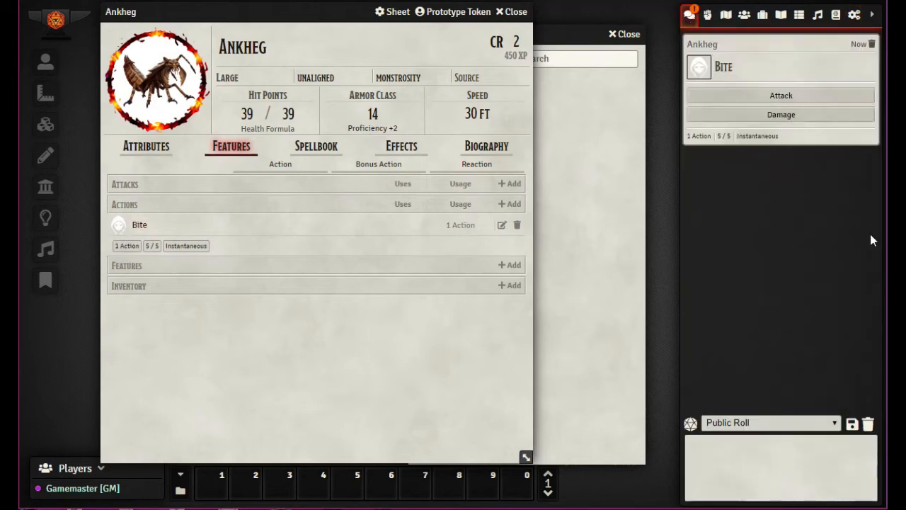
click(780, 95)
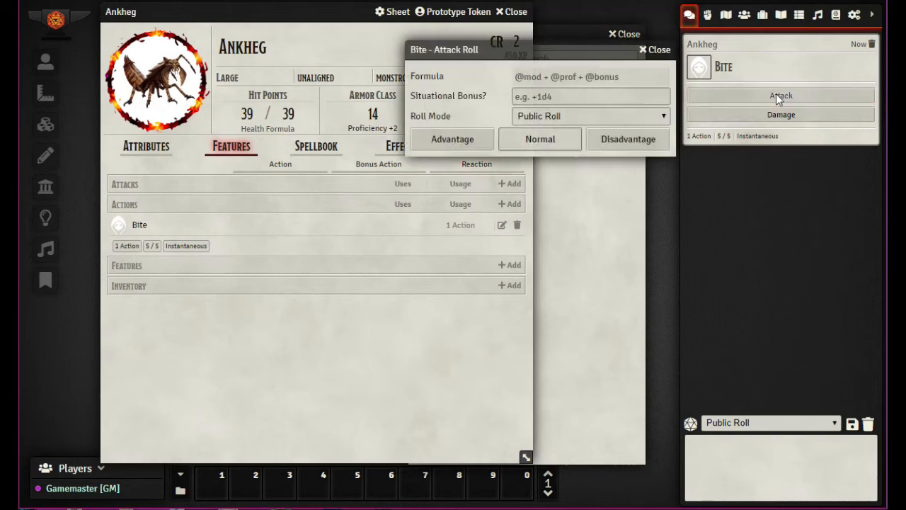
click(537, 140)
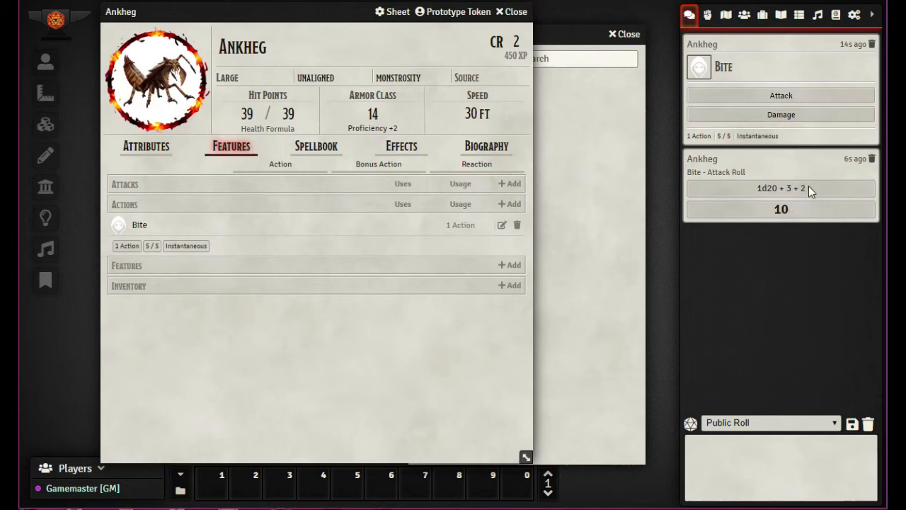
Make a normal Bite damage roll and expand its dice breakdown in the chat log
click(771, 119)
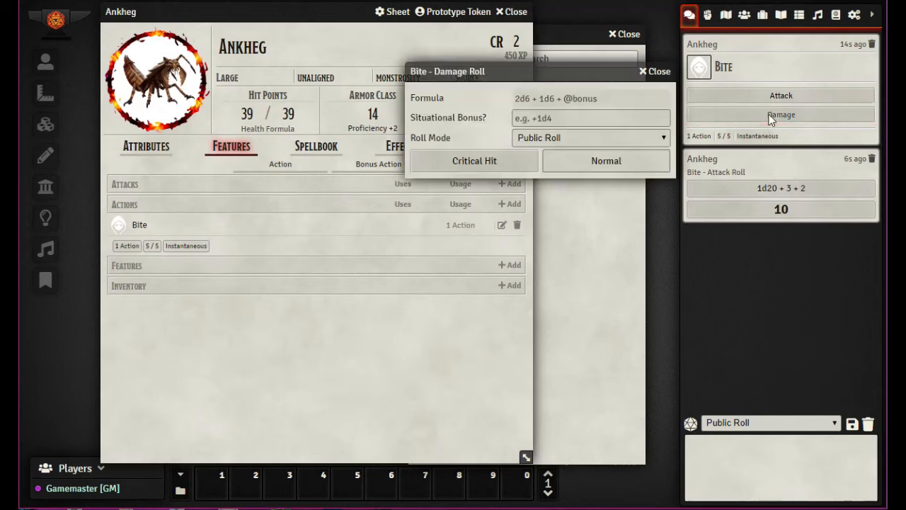
click(619, 163)
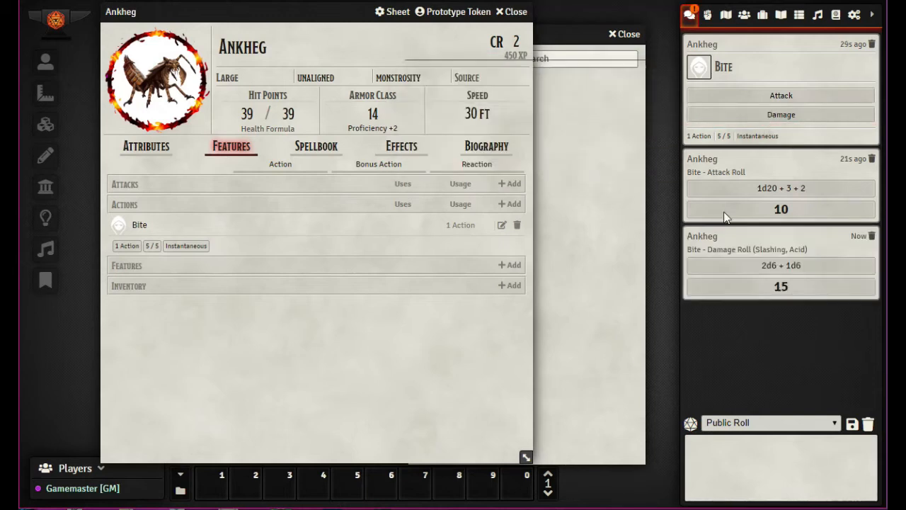
click(776, 266)
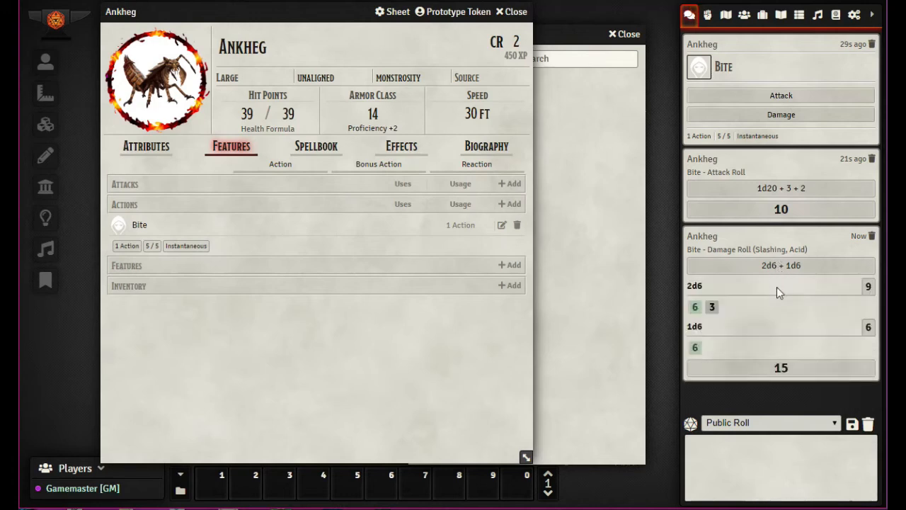
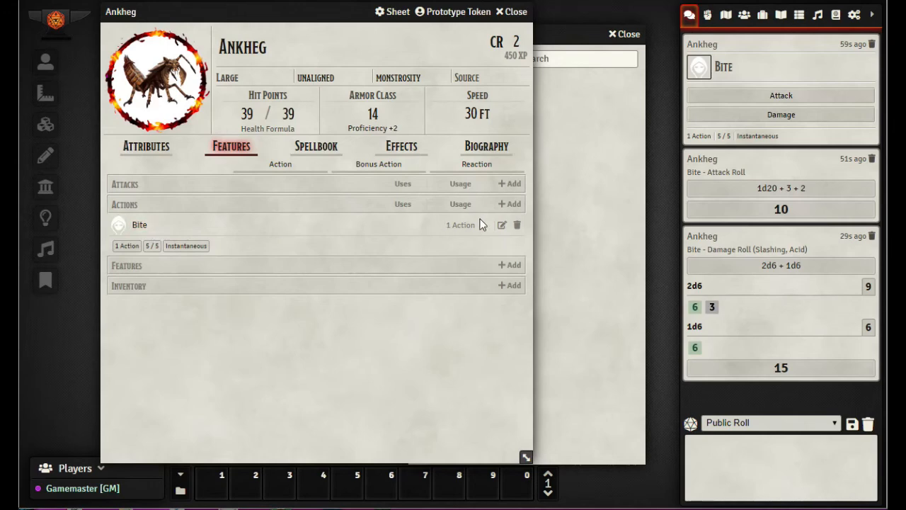
Write Bite's description: a Large or smaller target is grappled (escape DC 13), and the ankheg can bite only the grappled creature with advantage on attack rolls
click(501, 224)
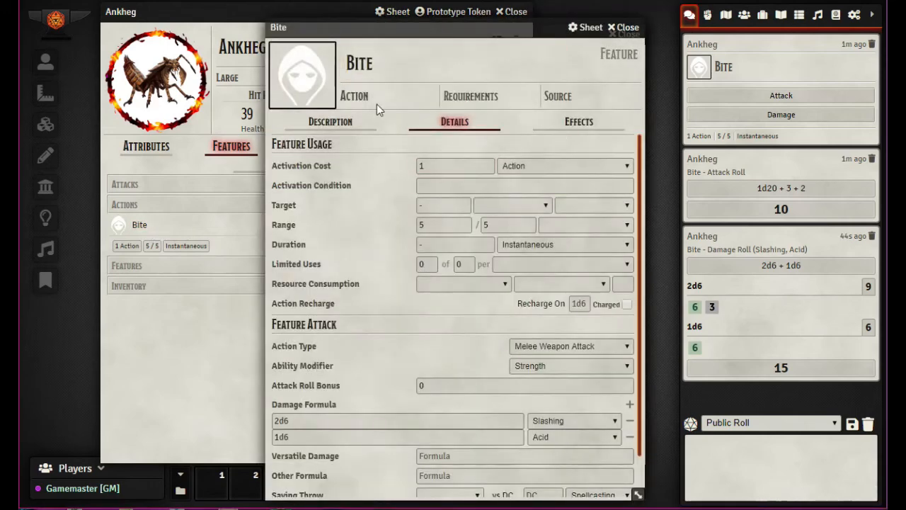
click(328, 122)
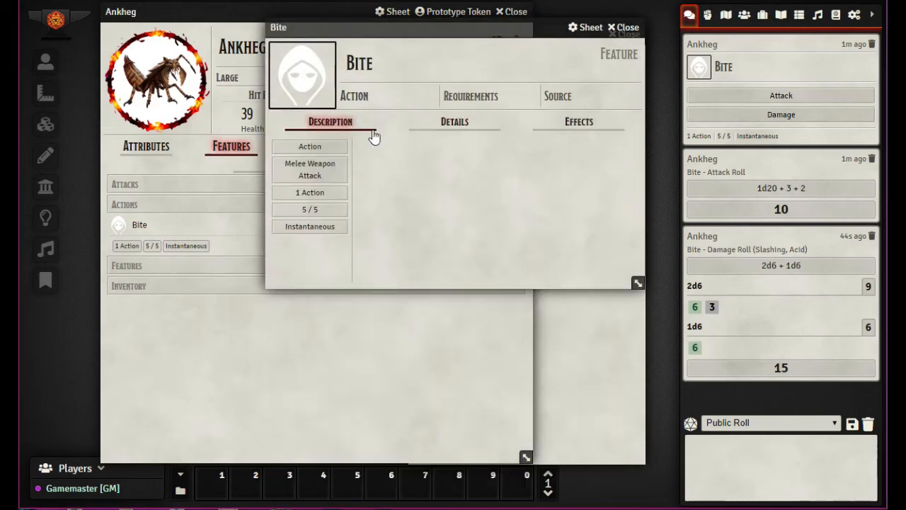
click(626, 146)
click(395, 150)
mouse_move(383, 195)
click(513, 201)
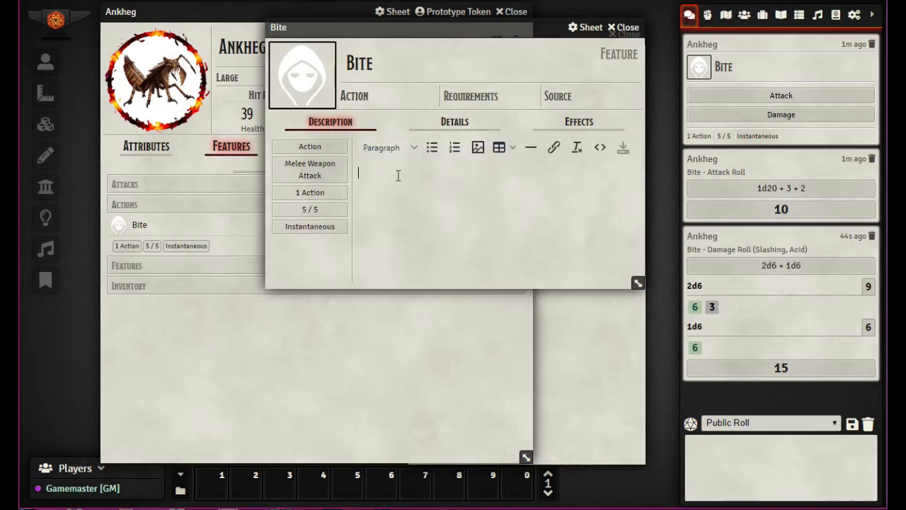
text(If the target is a Large or smaller creature, it is grappled (escape DC 13). Until this grapple ends, the ankheg can bite only the grappled creature and has advantage on attack rolls to do so.)
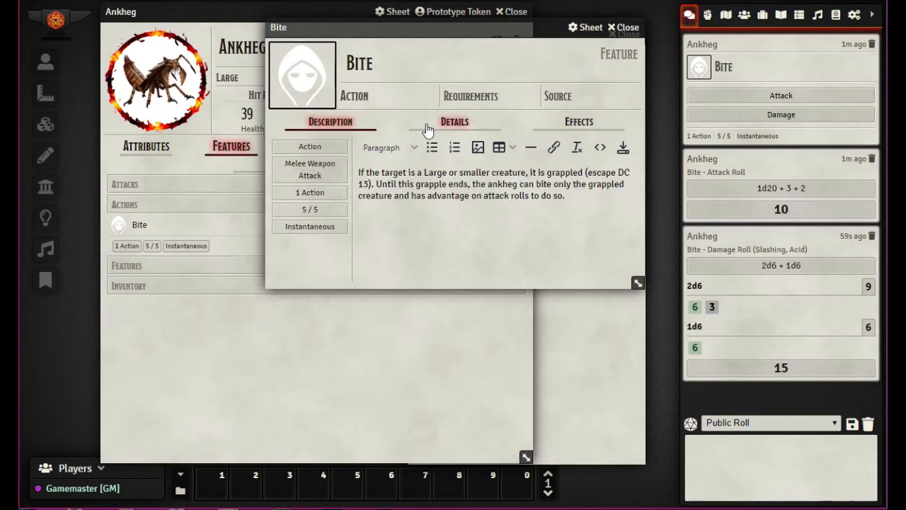
click(457, 123)
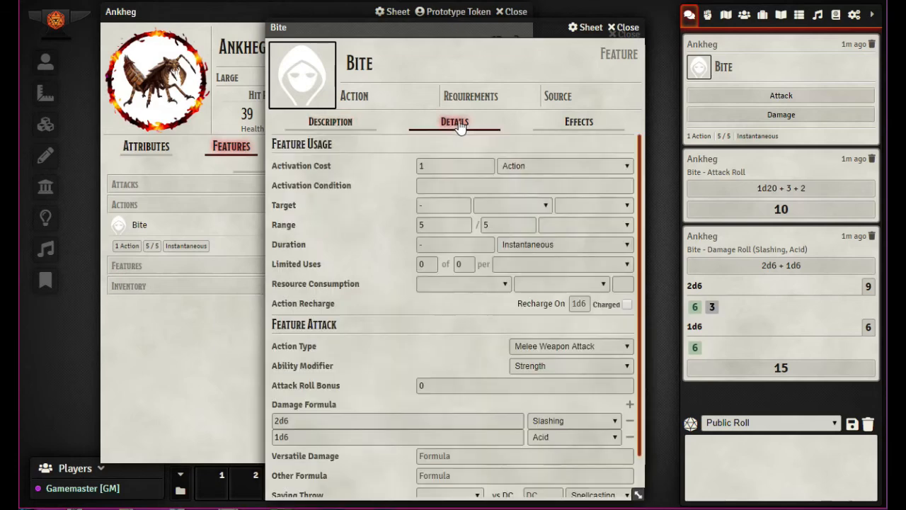
scroll(484, 295, down, 2)
click(310, 375)
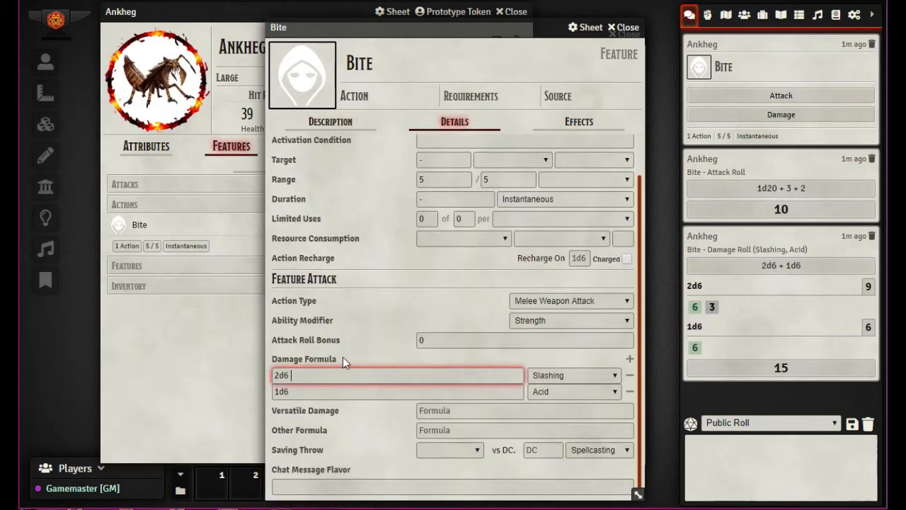
text(@mod.strength)
click(626, 27)
Expand Bite's description in the Ankheg's actions list and delete the three earlier Bite messages from the chat log
click(140, 227)
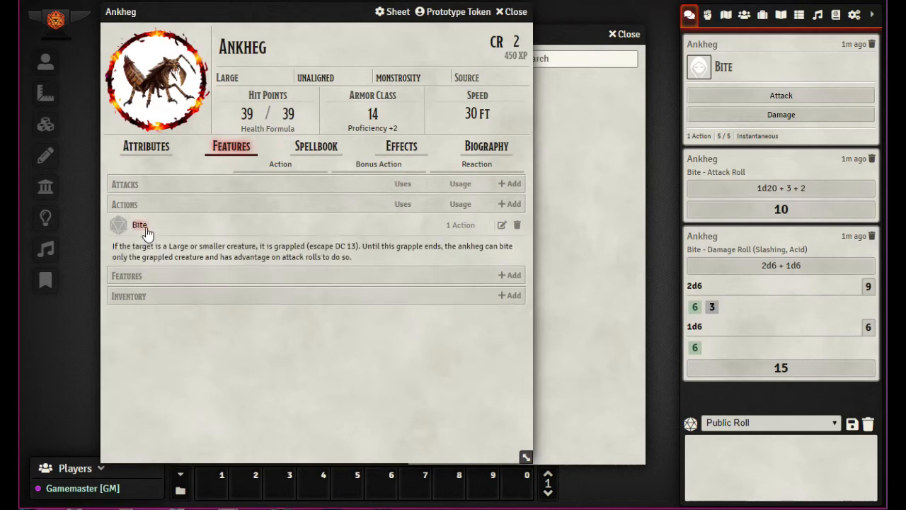
click(872, 236)
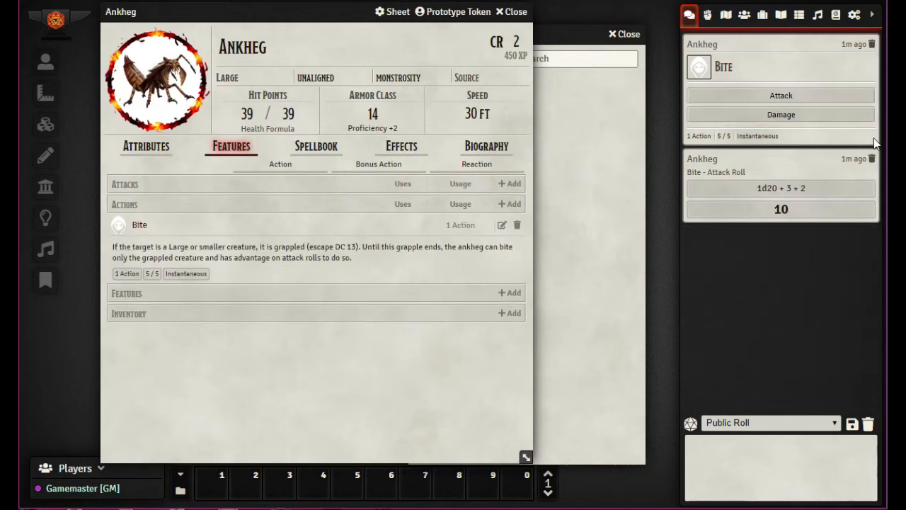
click(872, 159)
click(872, 44)
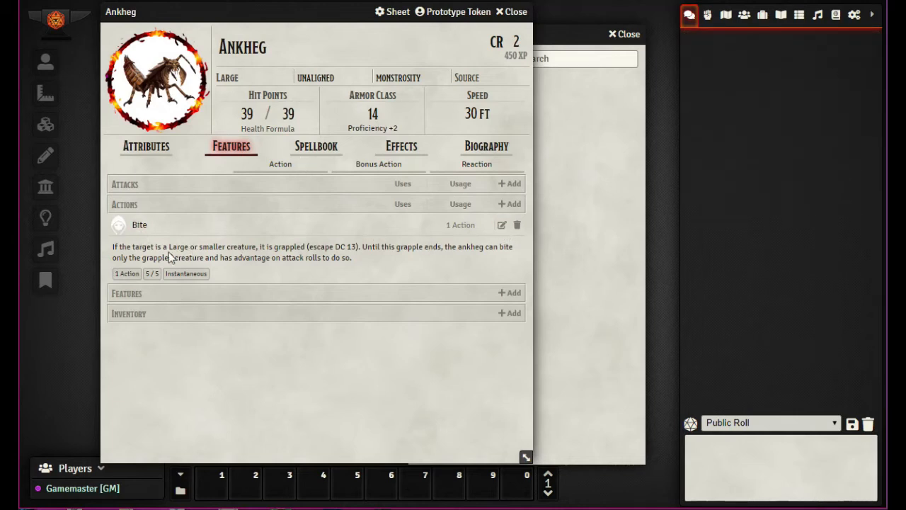
Send Bite to the chat log again and try a normal damage roll with the updated formula
click(118, 224)
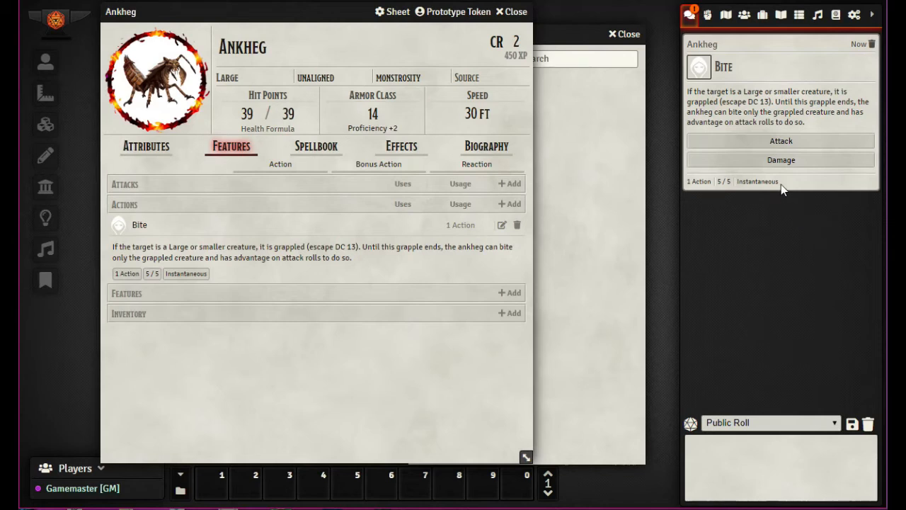
click(792, 160)
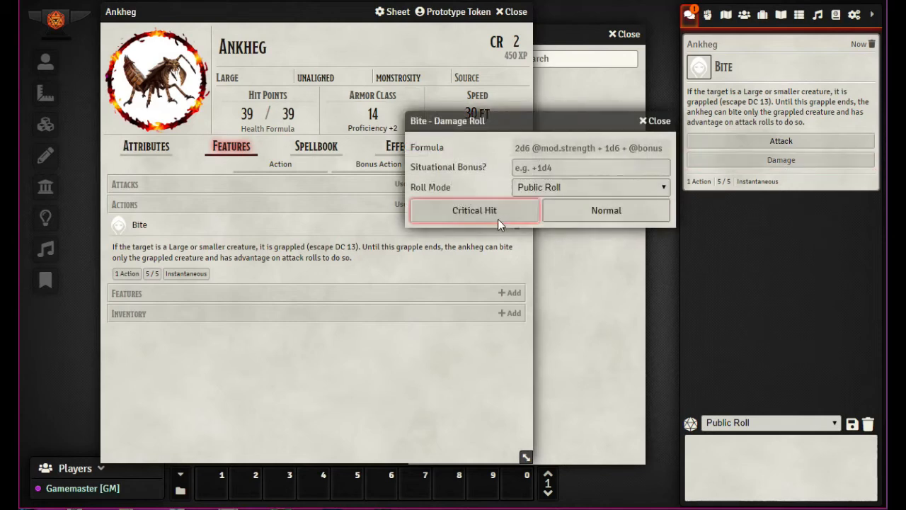
click(610, 214)
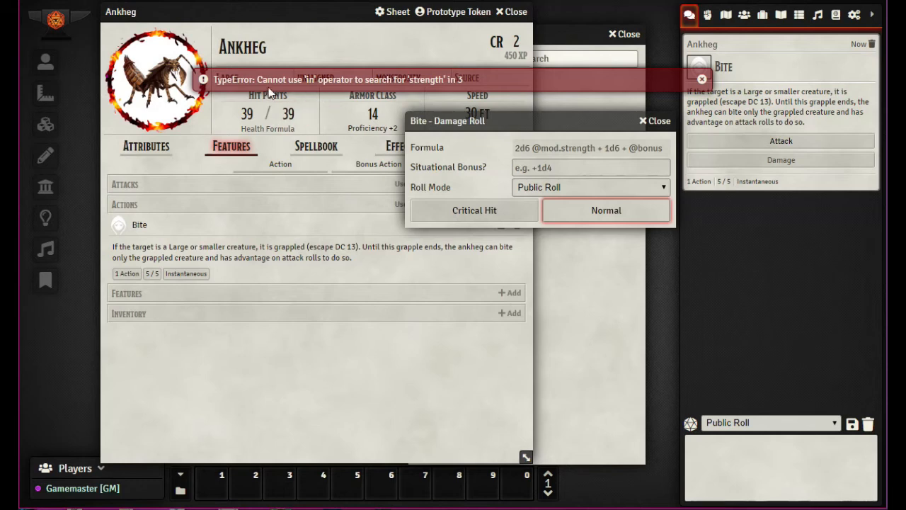
click(655, 121)
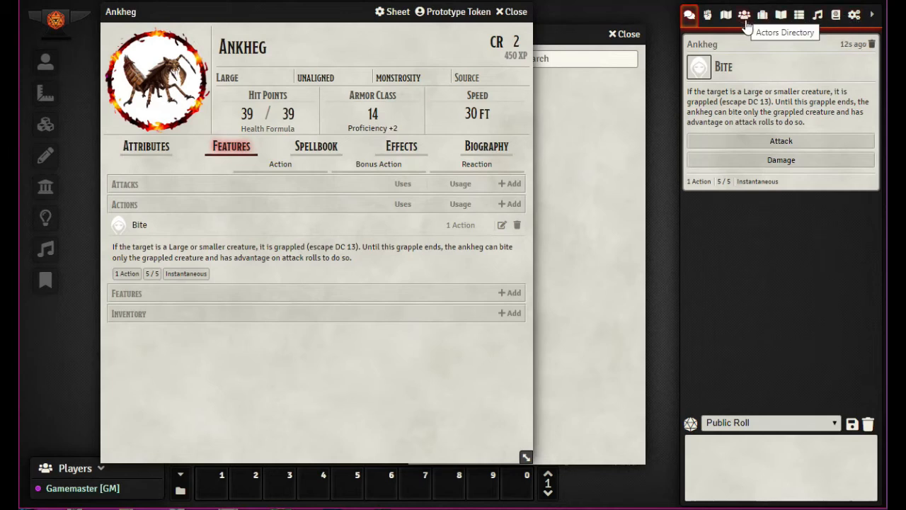
Open the Dragonborn Cleric from the Starter Heroes compendium, examine the features, inventory and spellbook, and close the sheet
click(838, 17)
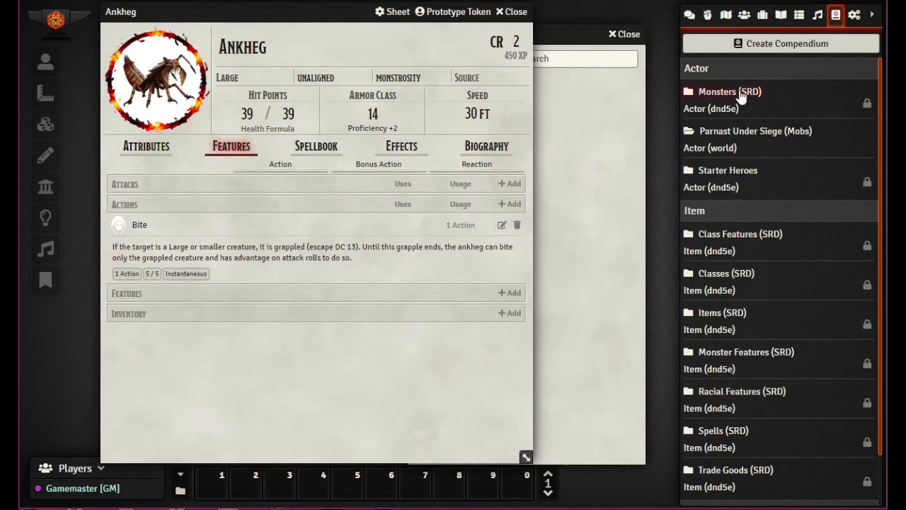
click(733, 182)
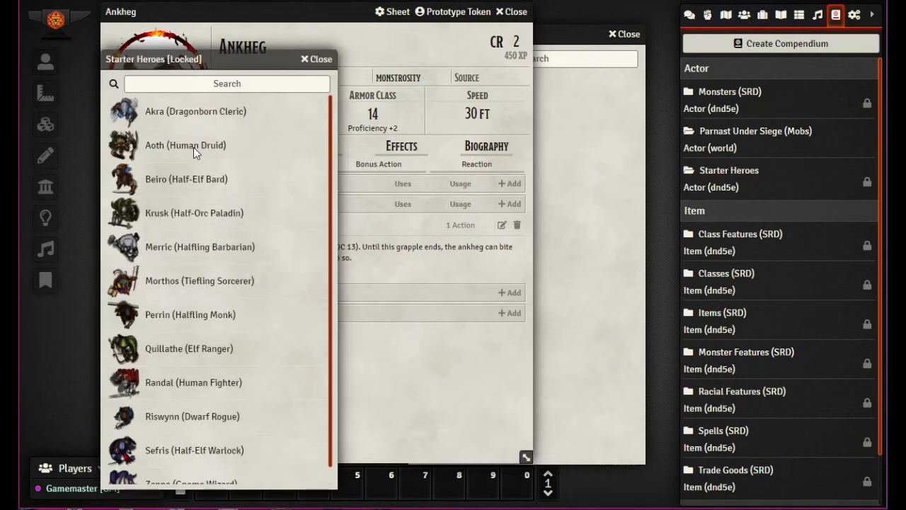
click(162, 119)
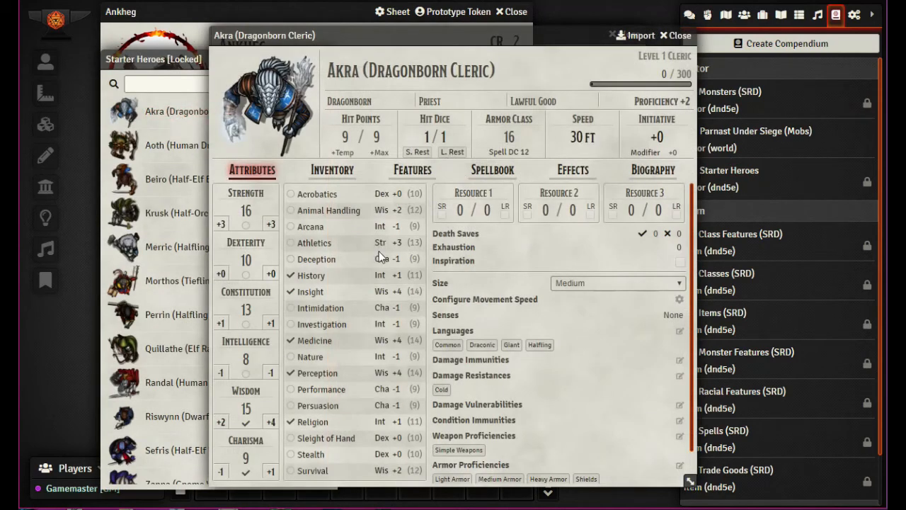
click(415, 173)
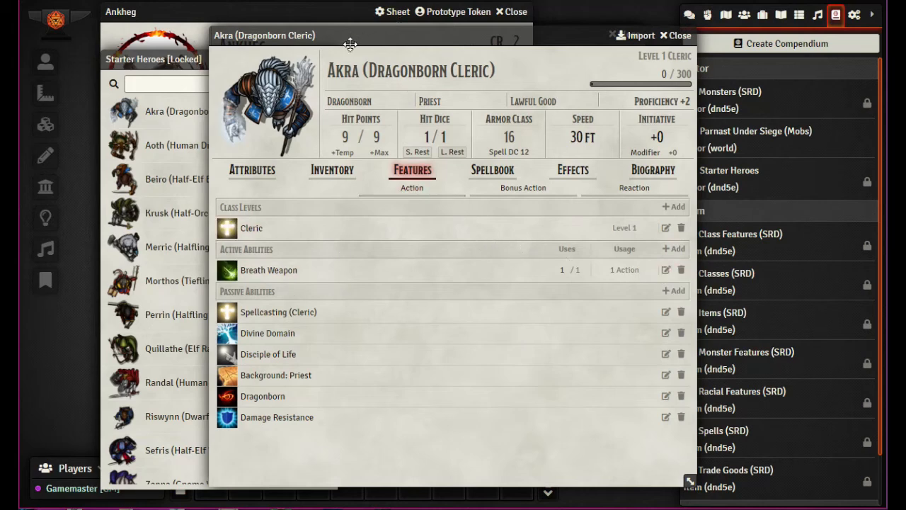
drag(370, 32, 409, 30)
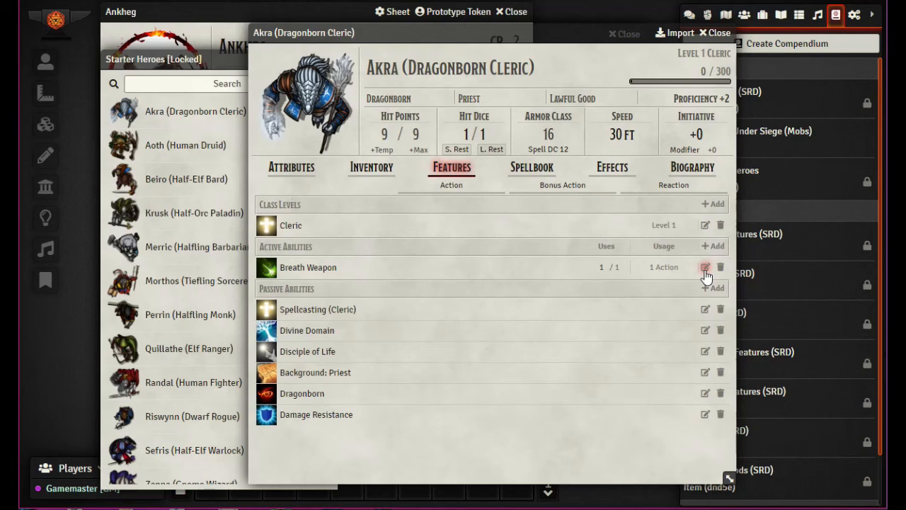
click(371, 168)
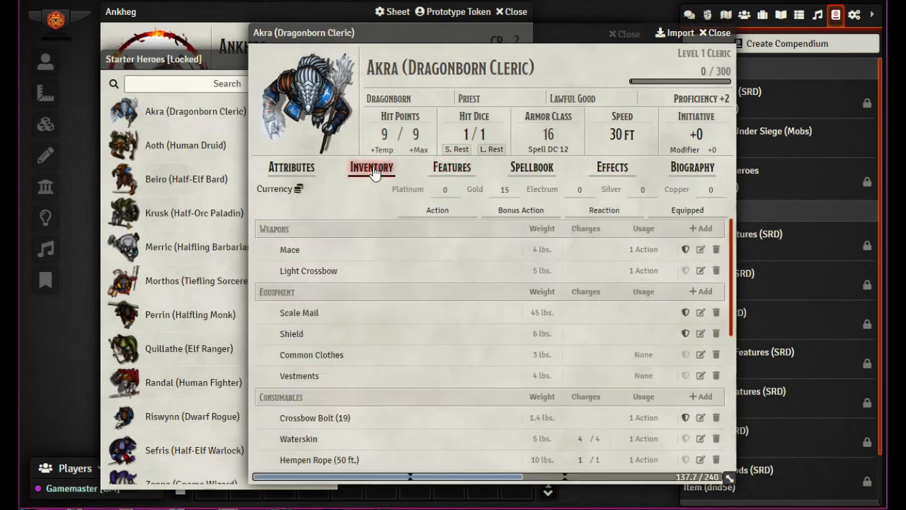
click(520, 170)
click(450, 170)
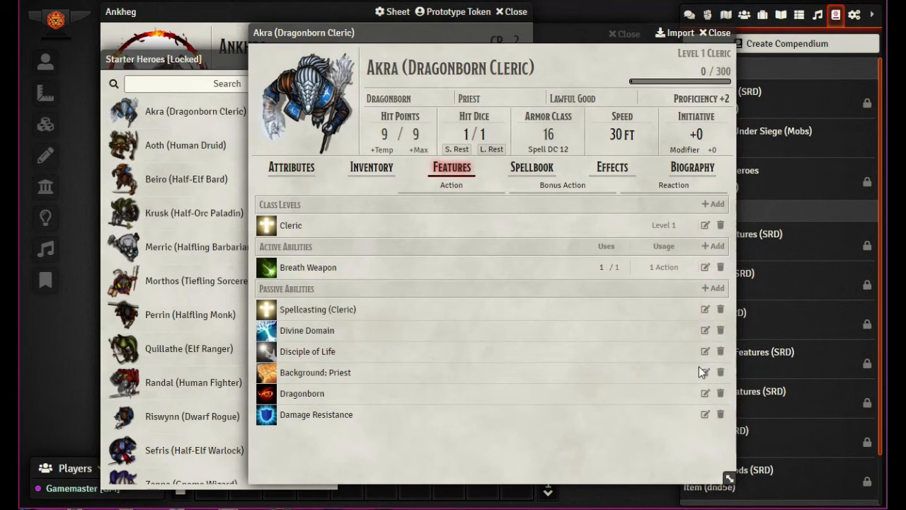
click(716, 33)
Examine the features of the Human Druid, look through the remaining Starter Heroes, and close the compendium
click(165, 147)
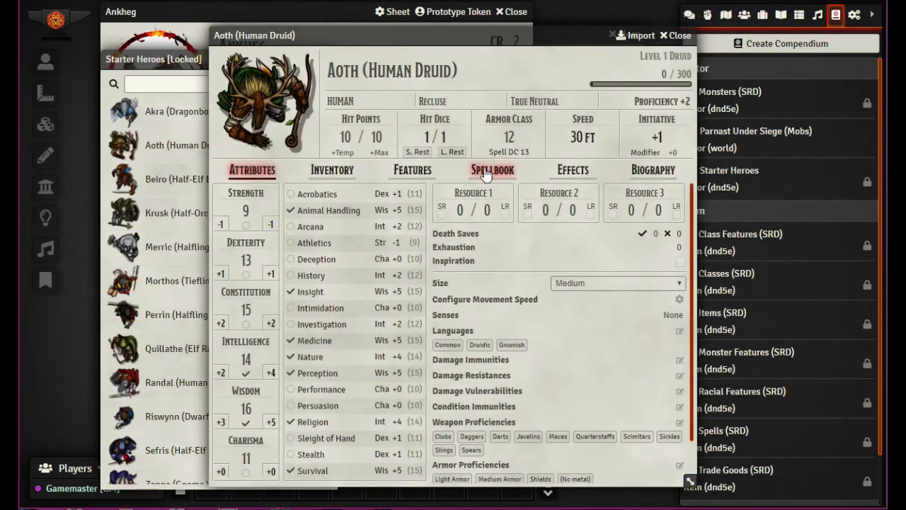
click(413, 171)
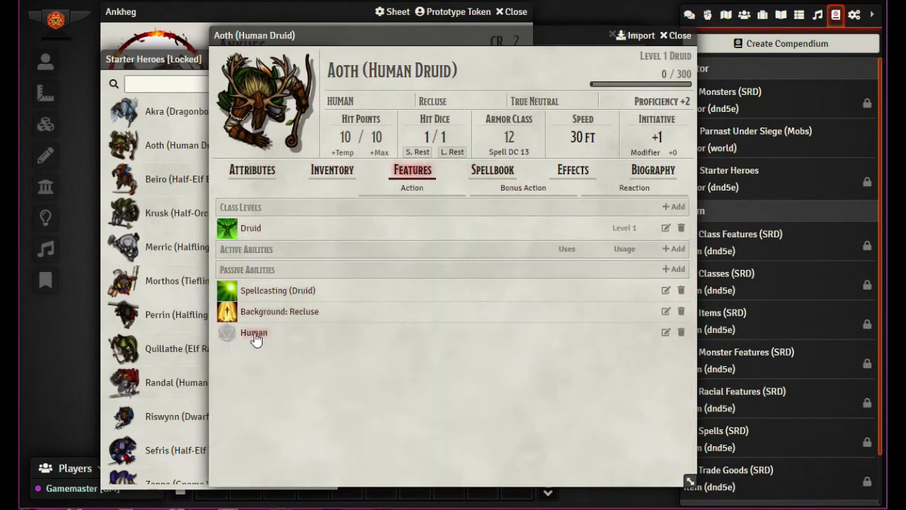
click(690, 35)
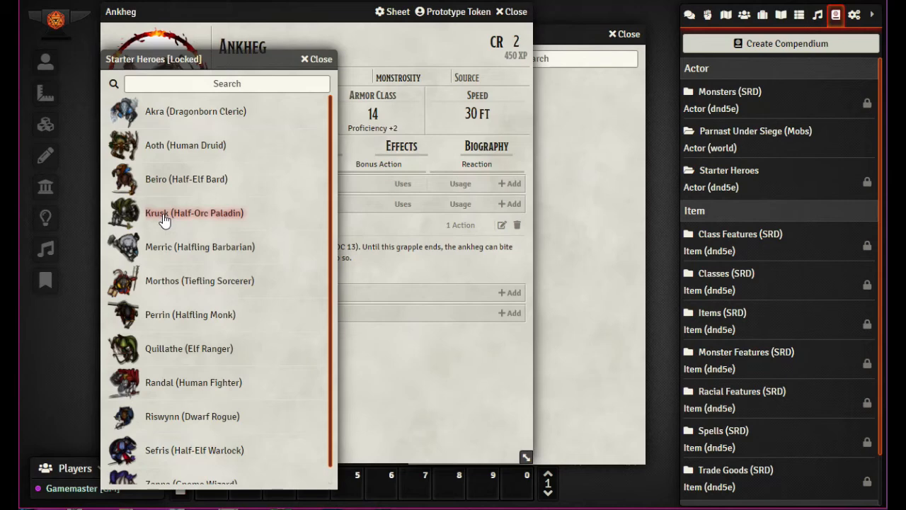
scroll(243, 282, down, 1)
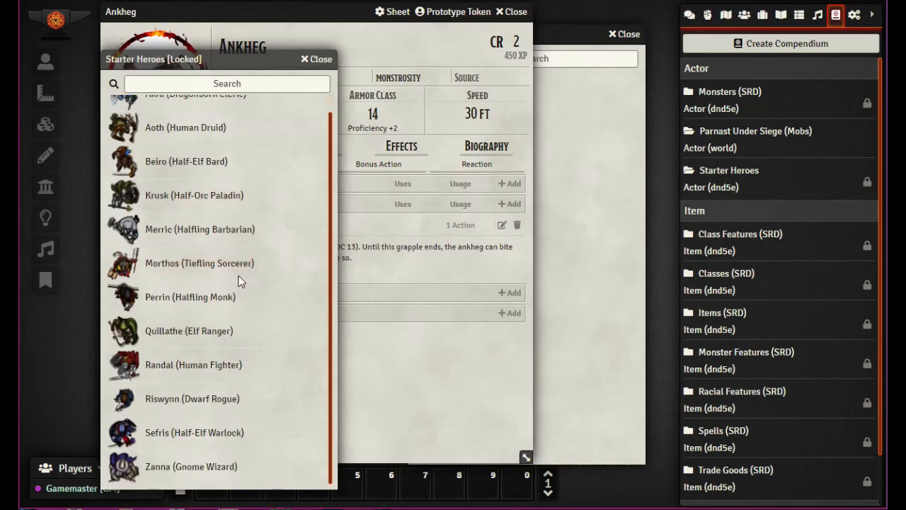
click(317, 59)
Search the Monsters (SRD) compendium for dragon and show the features of the Adult Black Dragon
click(722, 92)
click(215, 85)
text(dragon)
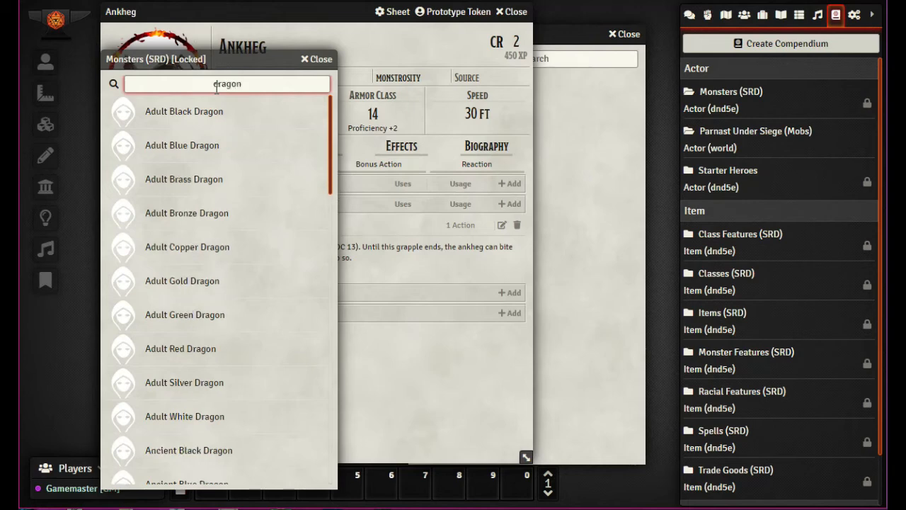
click(202, 118)
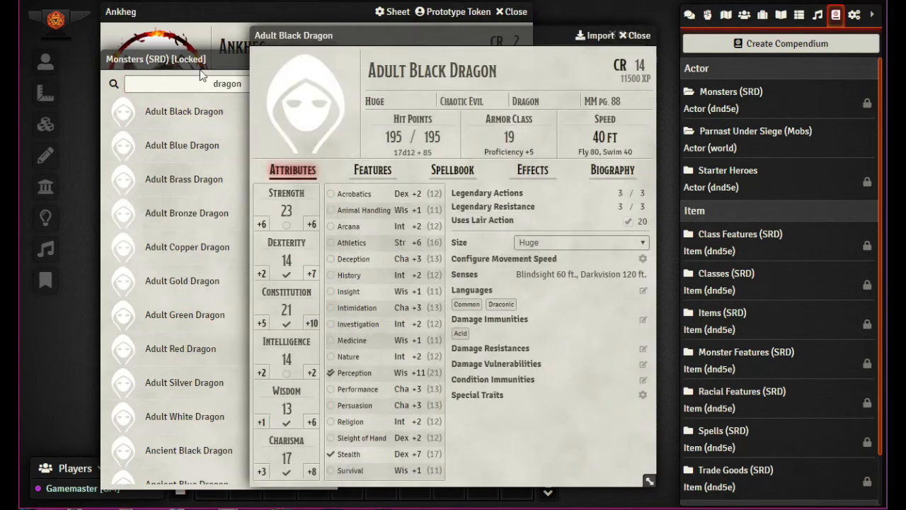
click(229, 64)
click(320, 58)
drag(395, 34, 525, 23)
click(508, 160)
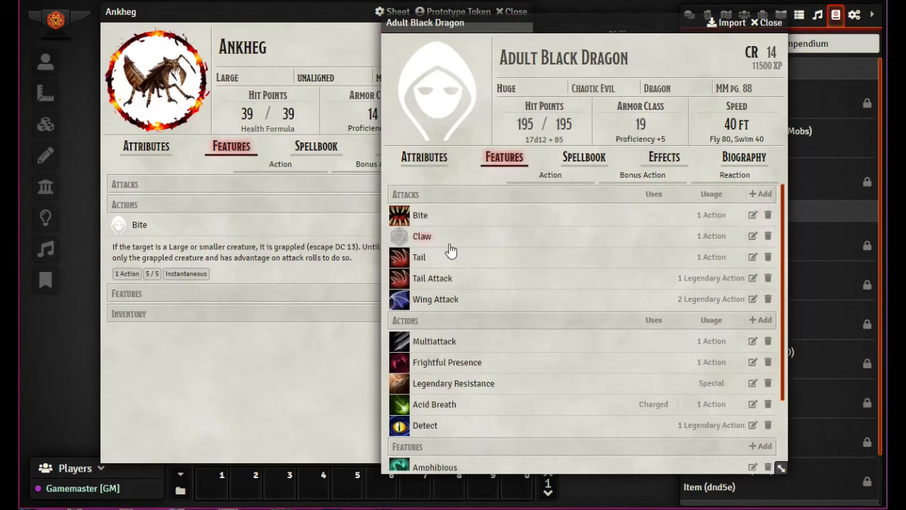
Close the Parnast Under Siege (Mobs) window and place the Adult Black Dragon and Ankheg sheets side by side for comparison
drag(583, 28, 222, 64)
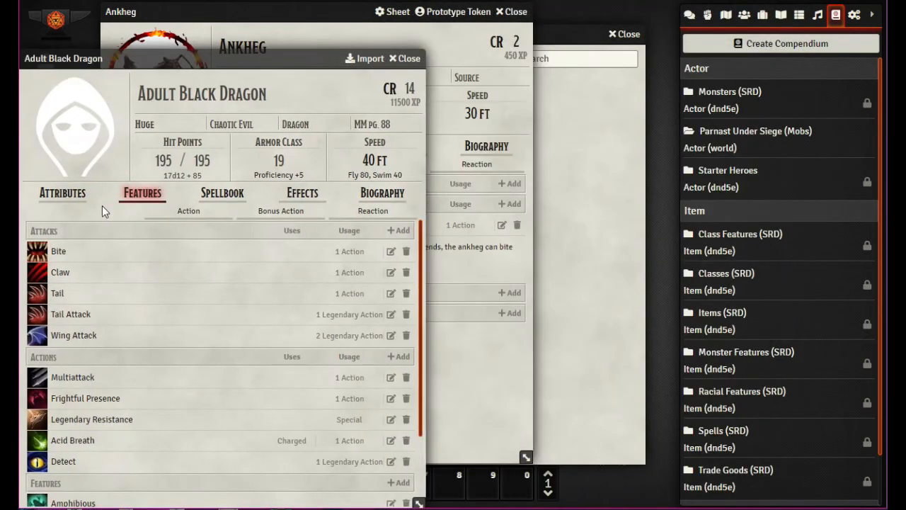
click(559, 35)
click(627, 35)
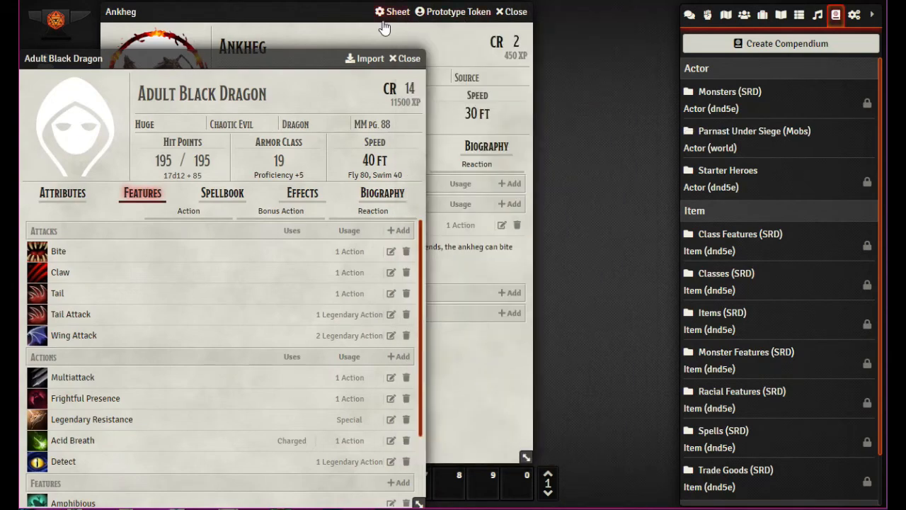
drag(341, 15, 695, 19)
drag(248, 59, 255, 9)
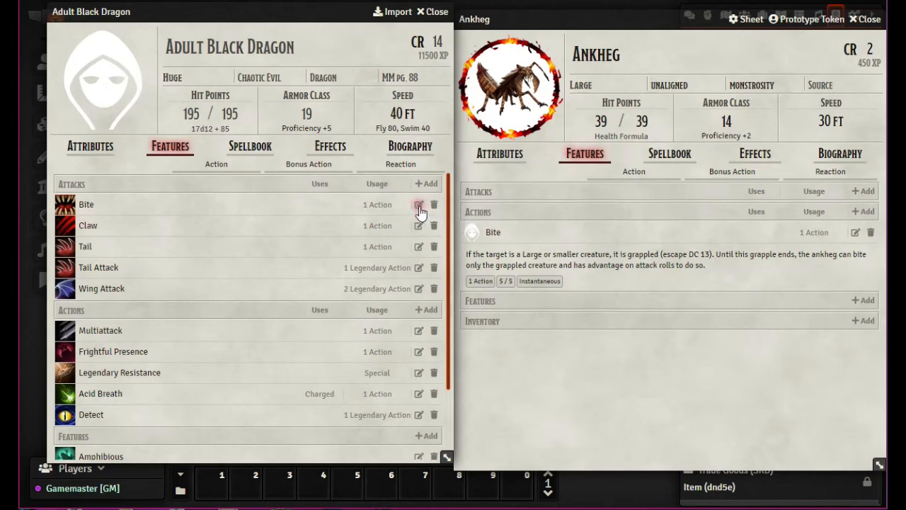
Close the Ankheg sheet, check the chat log, and reload the game page
click(869, 19)
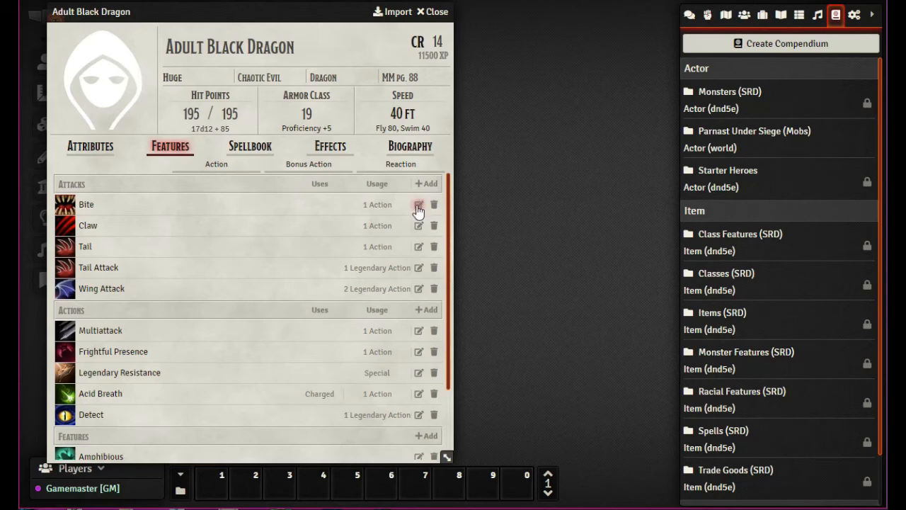
drag(255, 12, 347, 26)
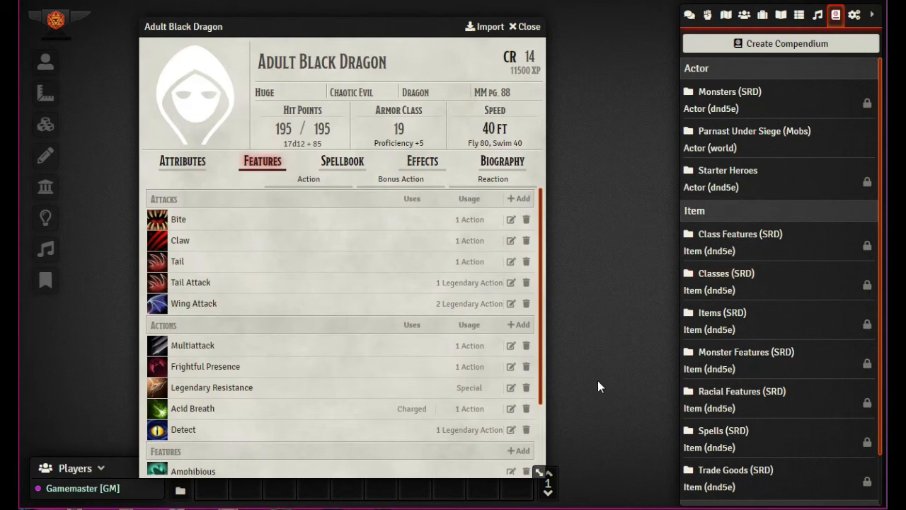
click(689, 15)
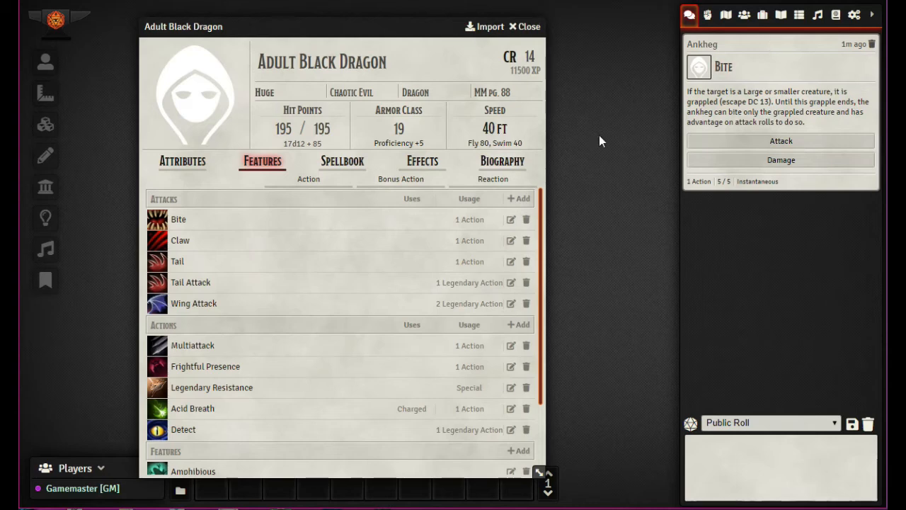
key(F5)
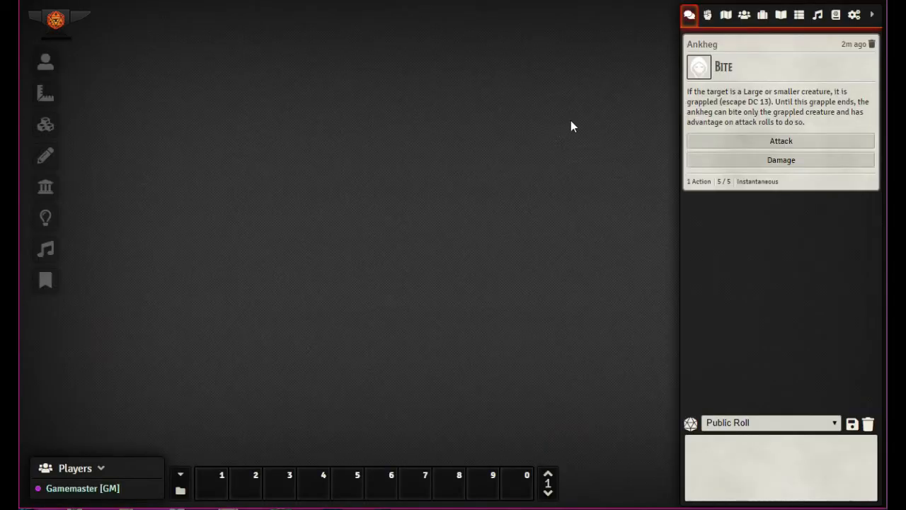
Find the Adult Black Dragon again by searching Monsters (SRD) for dragon, and expand its Bite attack description
click(836, 15)
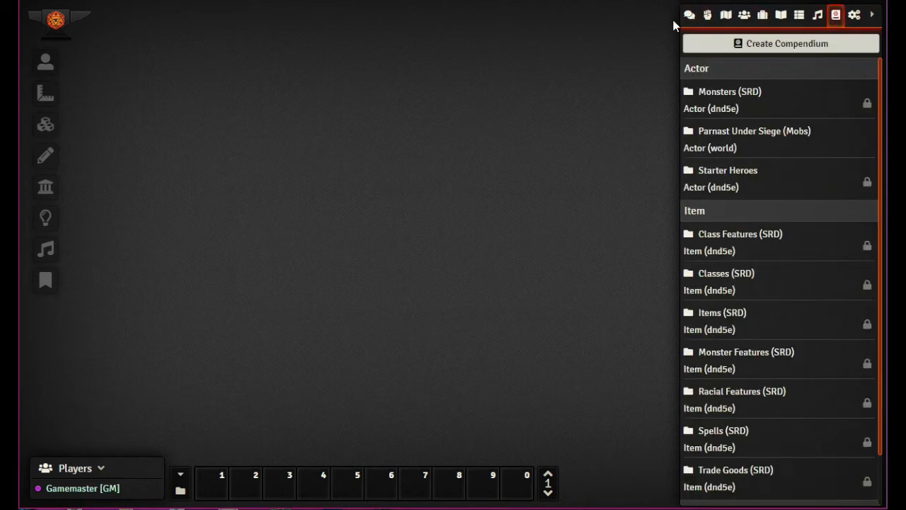
click(719, 94)
click(174, 83)
text(drago)
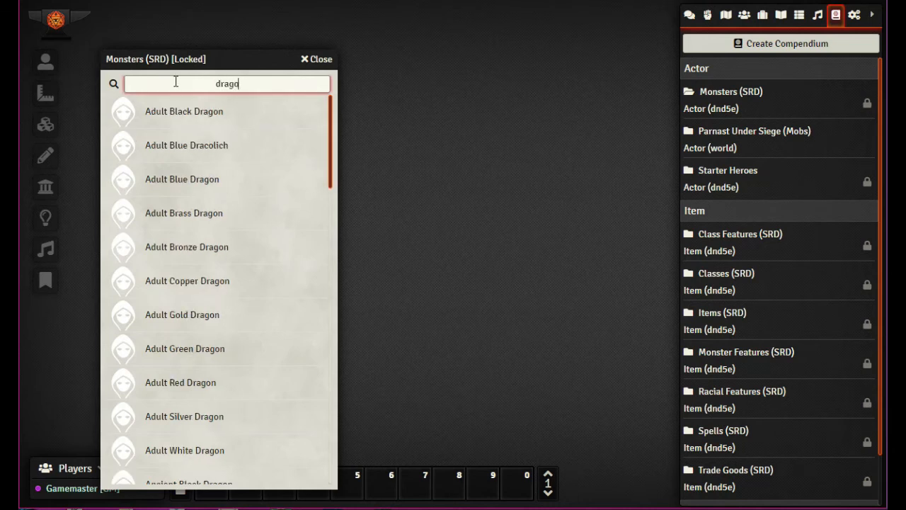
text(in)
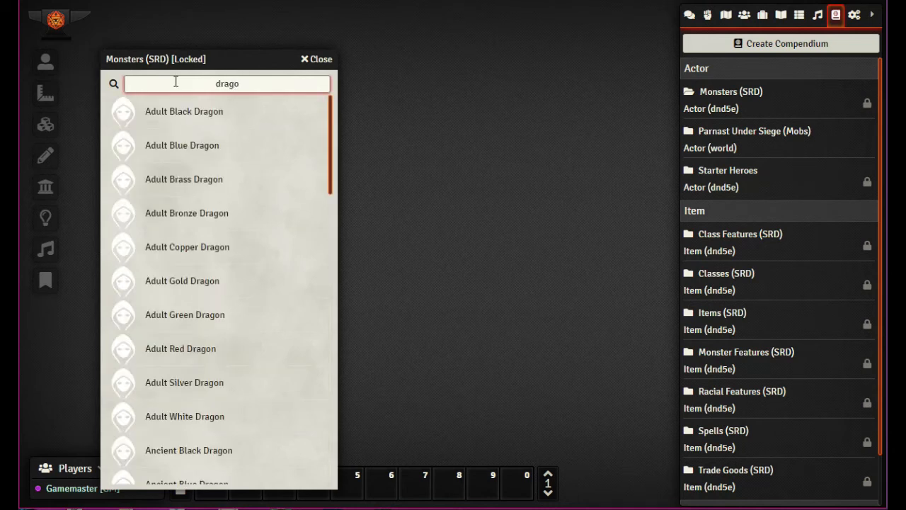
text(n)
click(202, 113)
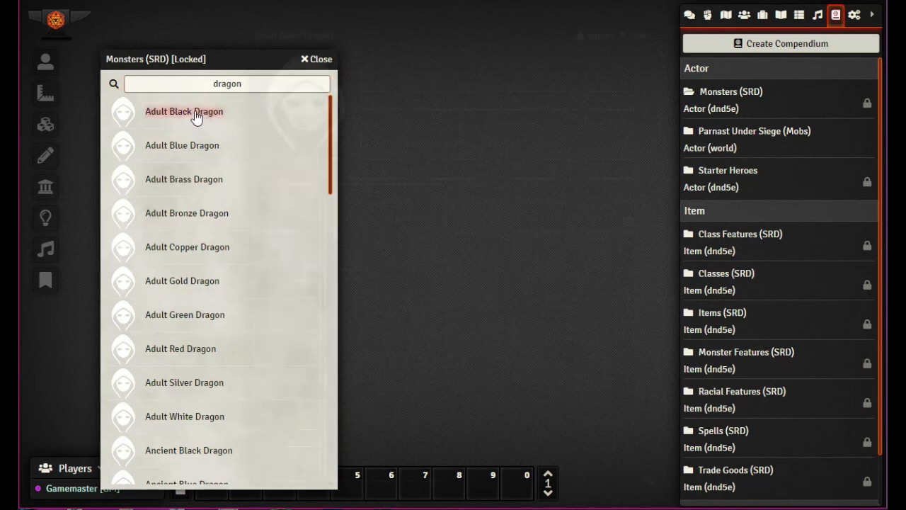
click(371, 170)
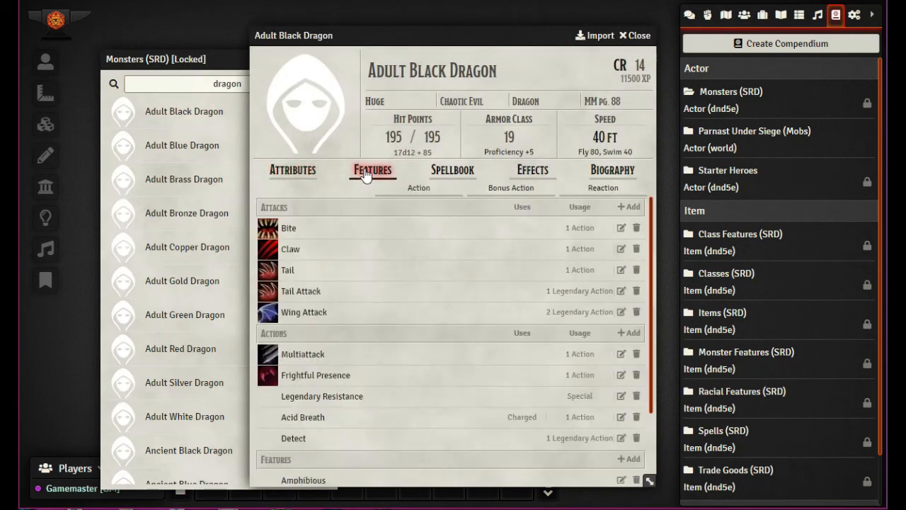
click(289, 231)
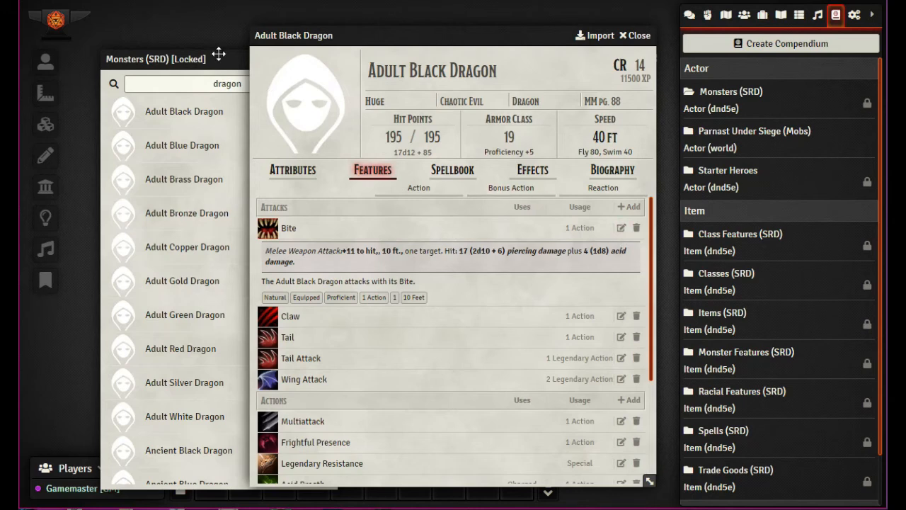
Close the Monsters (SRD) window, collapse Bite to review the dragon's attacks and actions, and close the dragon's sheet
drag(220, 58, 157, 39)
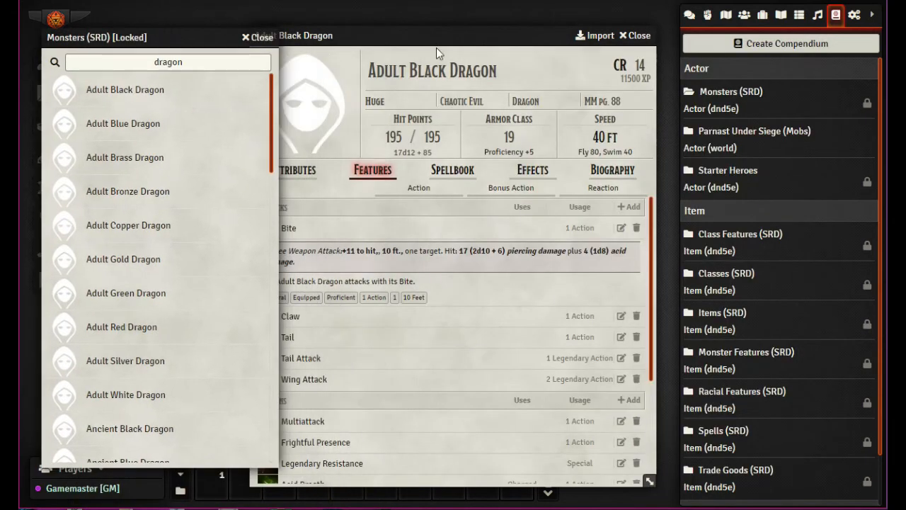
click(262, 38)
drag(411, 30, 595, 26)
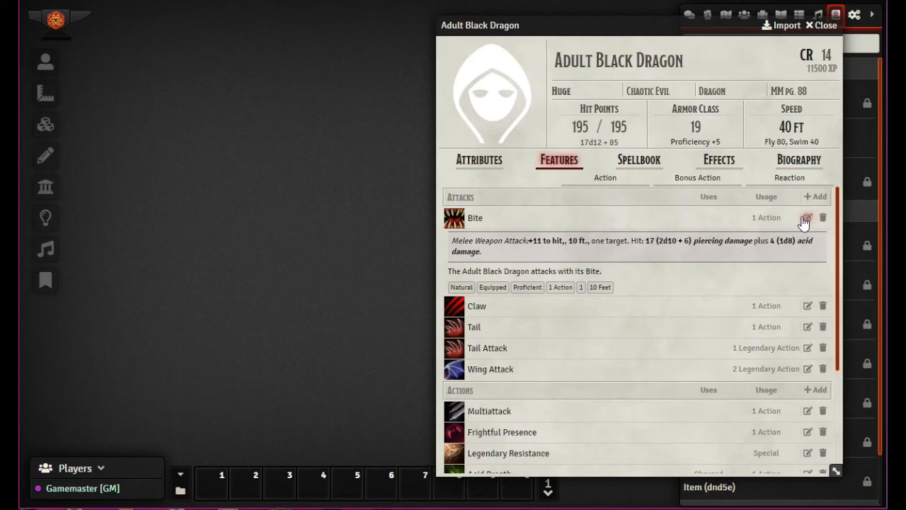
click(475, 219)
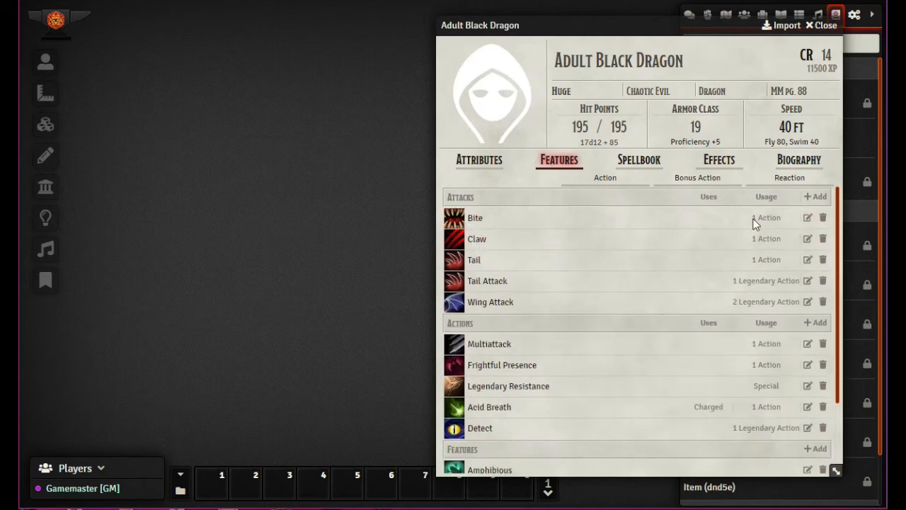
drag(632, 26, 516, 59)
drag(435, 131, 546, 27)
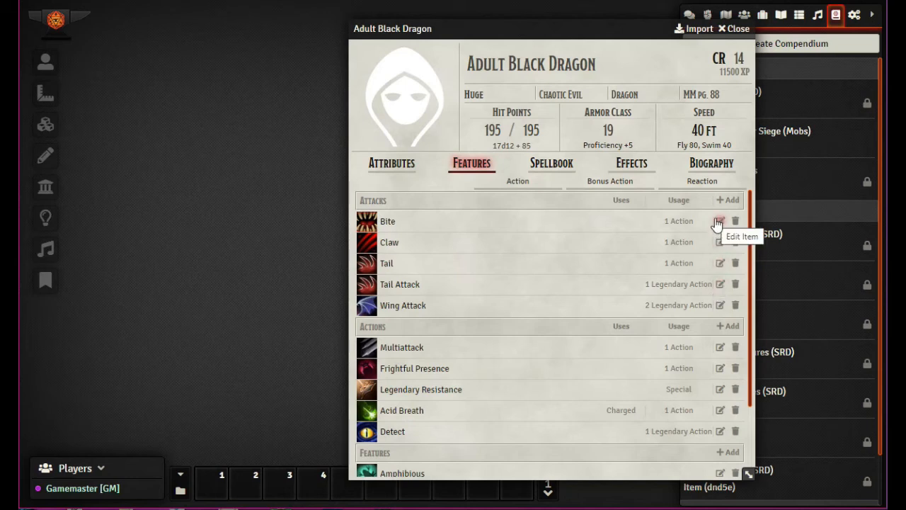
click(737, 31)
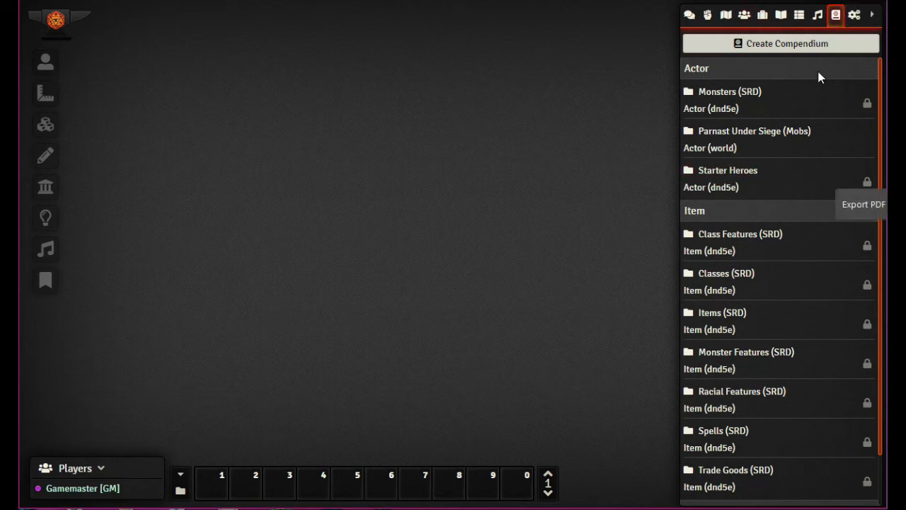
Place the open Parnast Under Siege (Mobs) compendium beside the actor list, and open the Ankheg's features
click(734, 139)
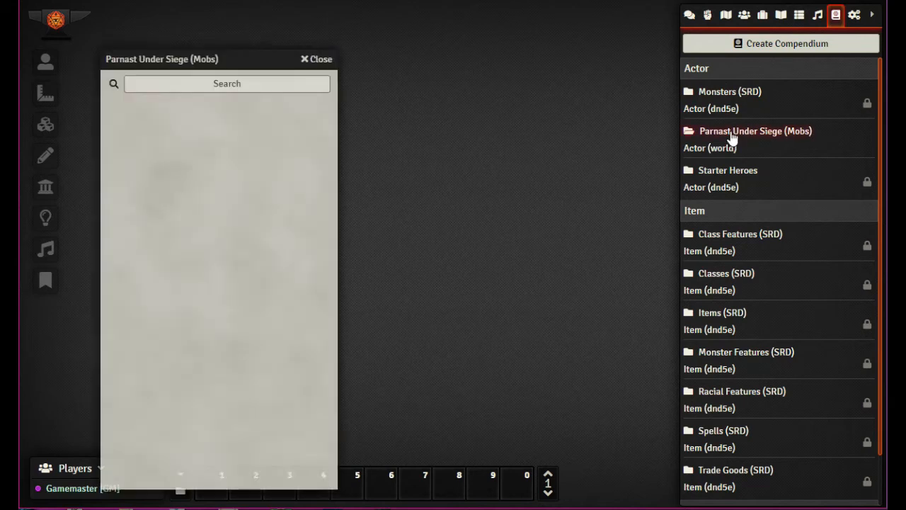
drag(219, 59, 524, 27)
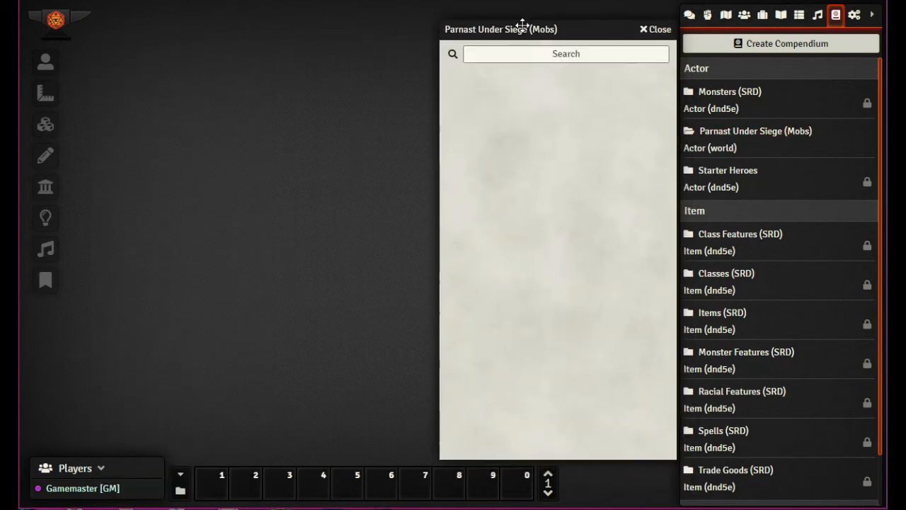
click(744, 15)
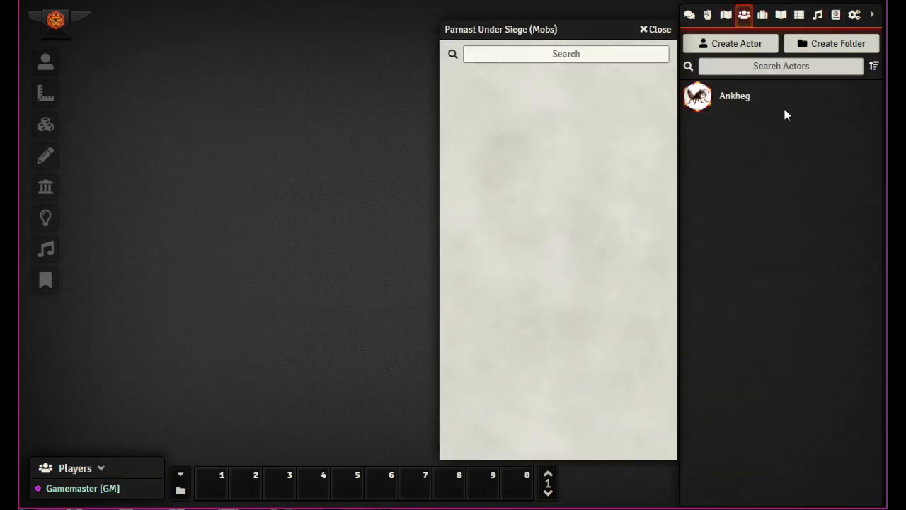
click(732, 104)
drag(408, 36, 281, 20)
click(245, 160)
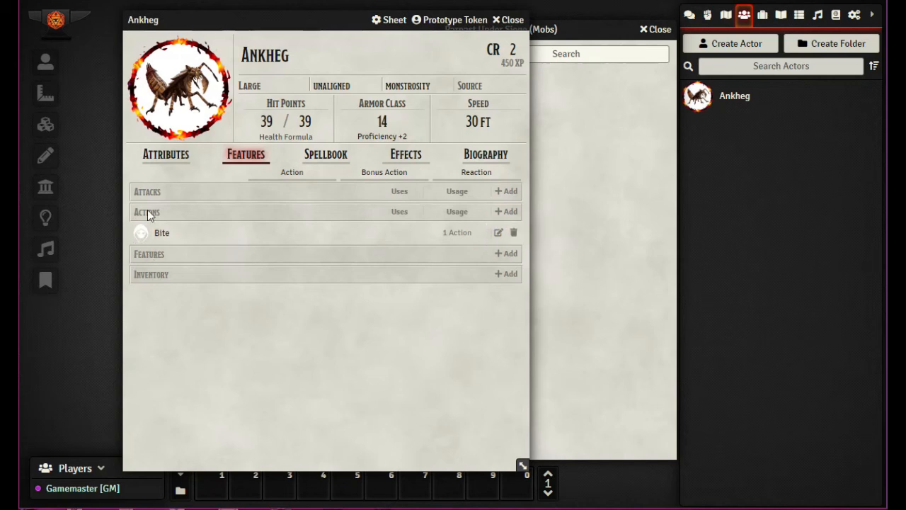
Add a new action to the Ankheg and enter the Acid Spray (Recharge 6) text as its description
click(507, 212)
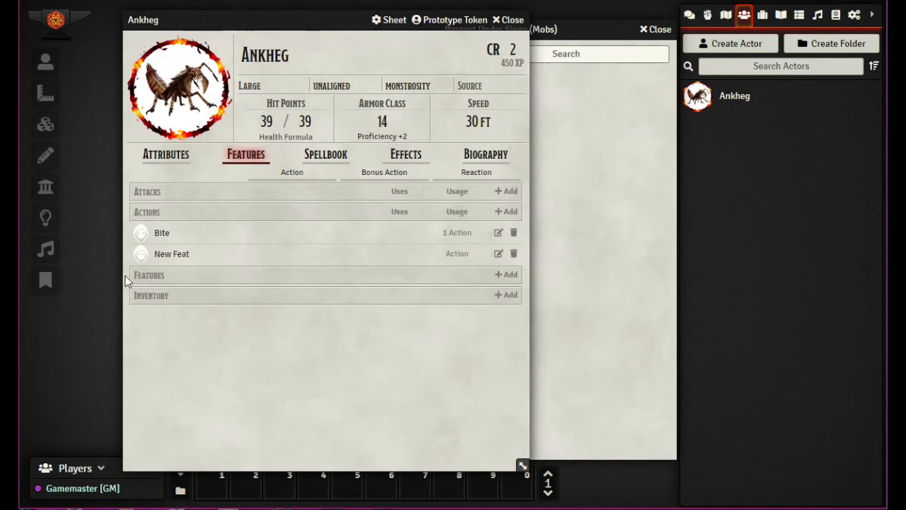
click(499, 253)
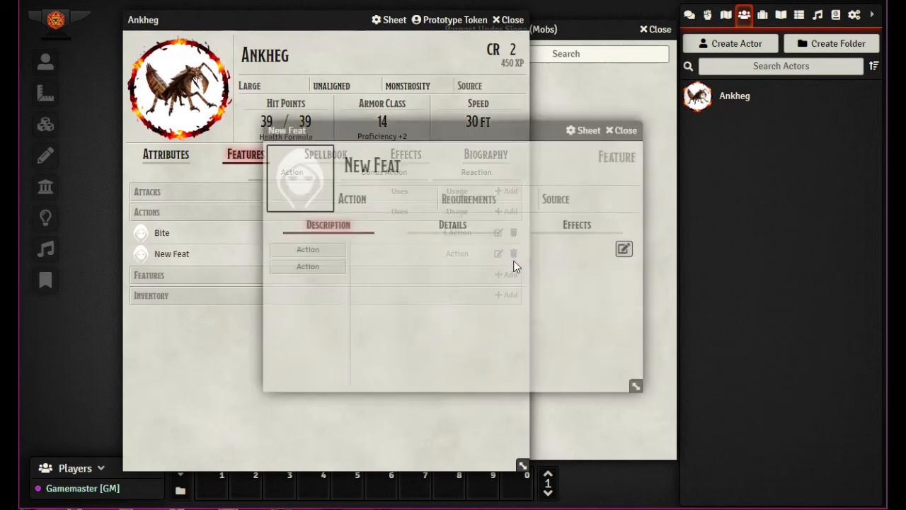
drag(404, 133, 446, 50)
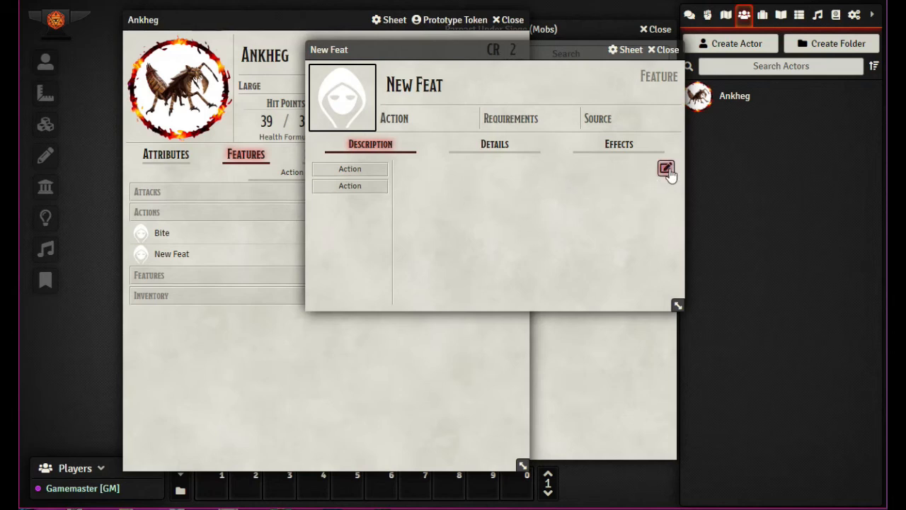
click(666, 170)
text(Acid Spray (Recharge 6). The ankheg spits acid in a line that is 30 feet long and 5 feet wide, provided that it has no creature grappled. Each creature in that line must make a DC 13 Dexterity saving throw, taking 10 (3d6) acid damage on a failed save, or half as much damage on a successful one.)
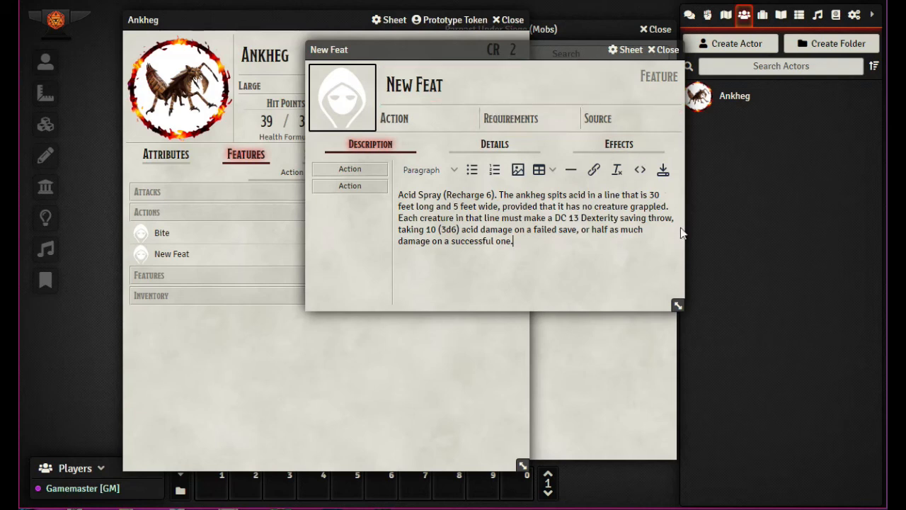
Check the new feat's effects, and set its activation cost to 1 Action
click(480, 150)
click(623, 151)
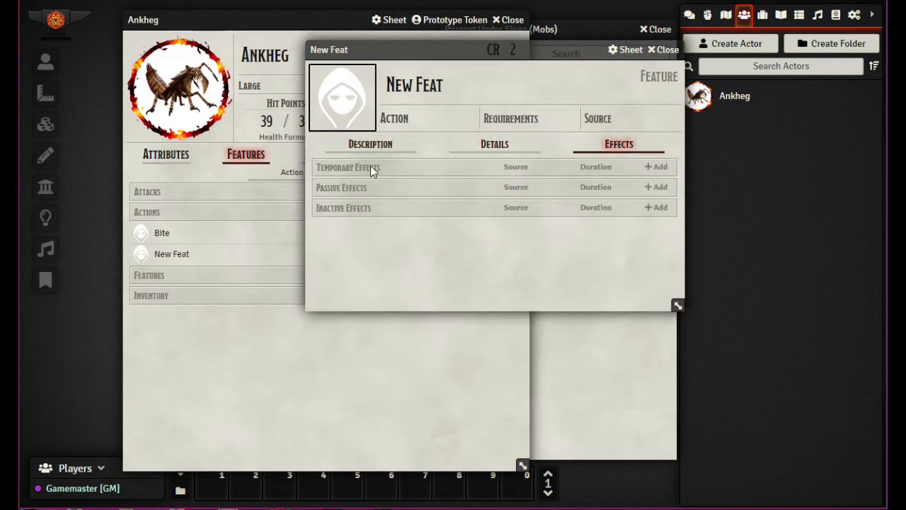
click(493, 145)
click(489, 190)
key(BackSpace)
text(1)
click(569, 191)
click(416, 228)
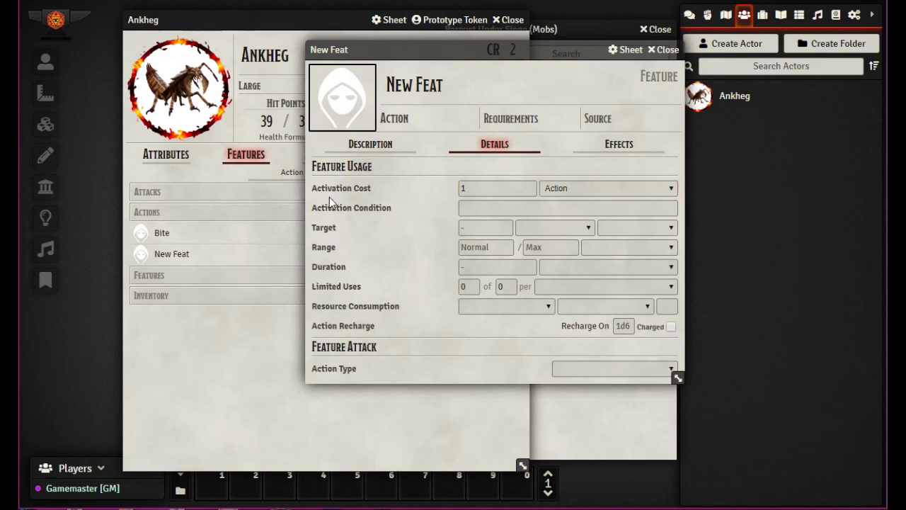
click(501, 206)
Set the feat's normal and maximum range both to 30, measured in Feet
click(494, 248)
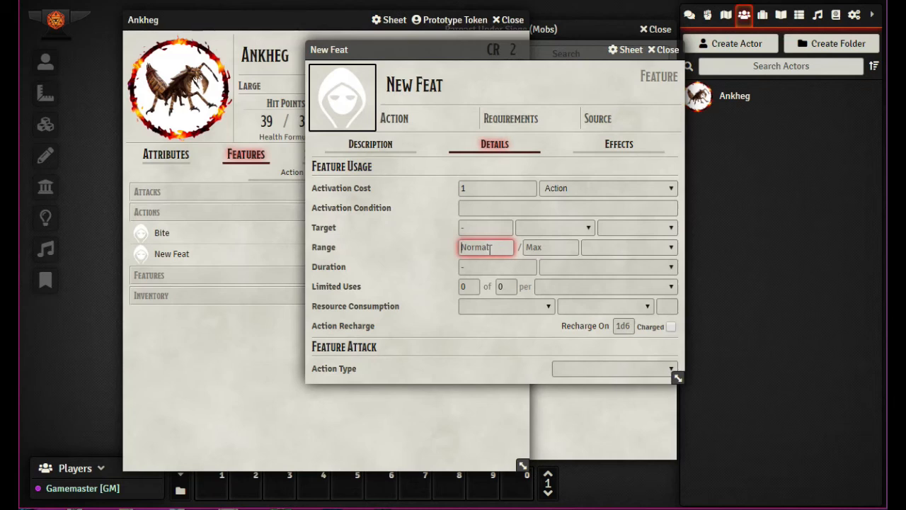
text(30)
click(524, 247)
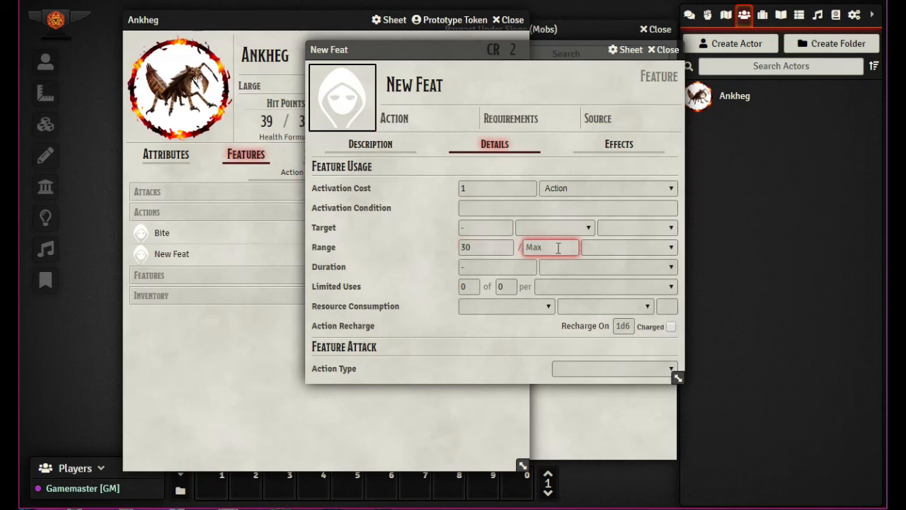
drag(489, 248, 434, 244)
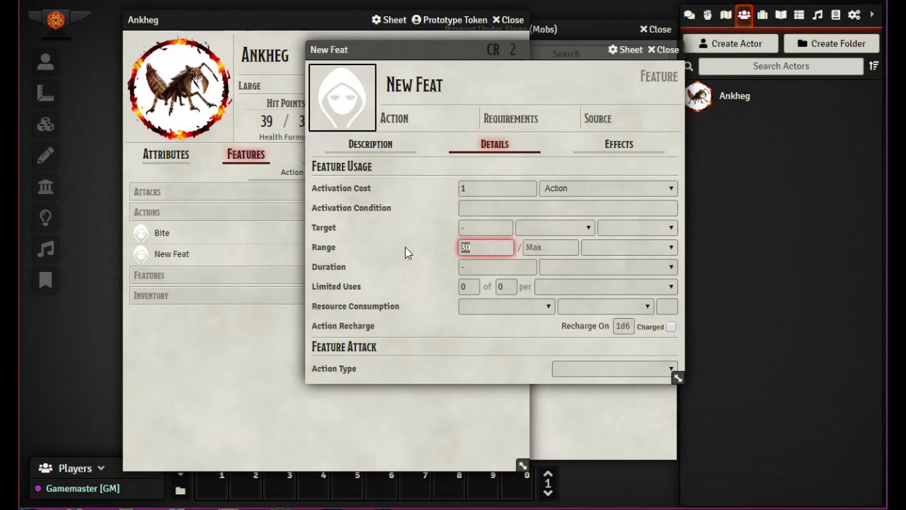
text(5)
click(546, 247)
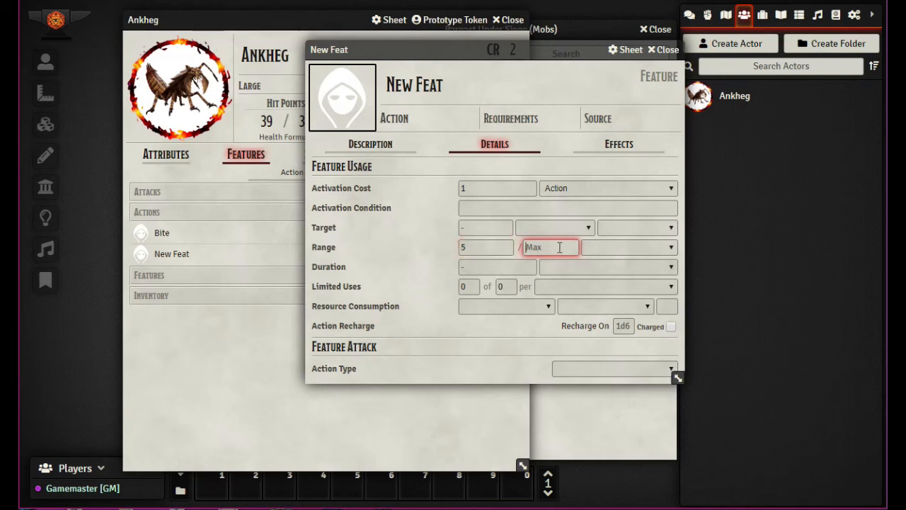
text(30)
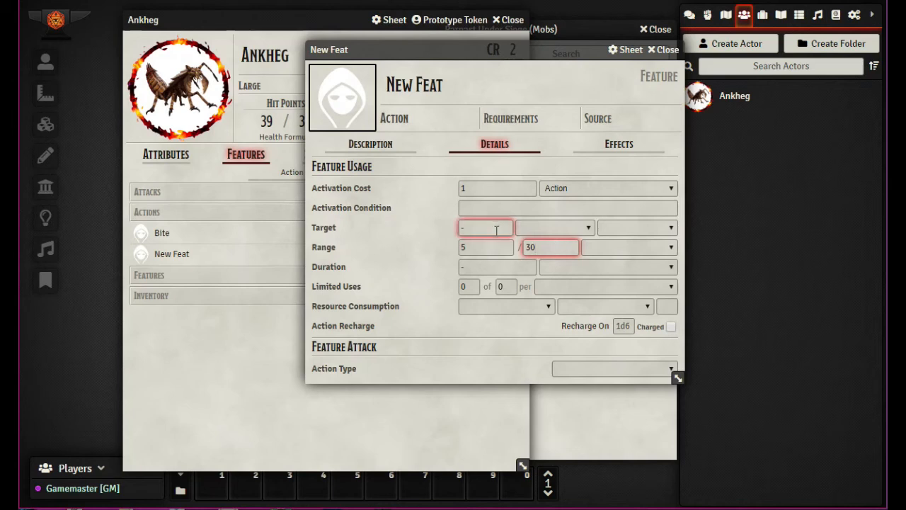
drag(492, 249, 431, 249)
text(30)
click(662, 248)
click(675, 248)
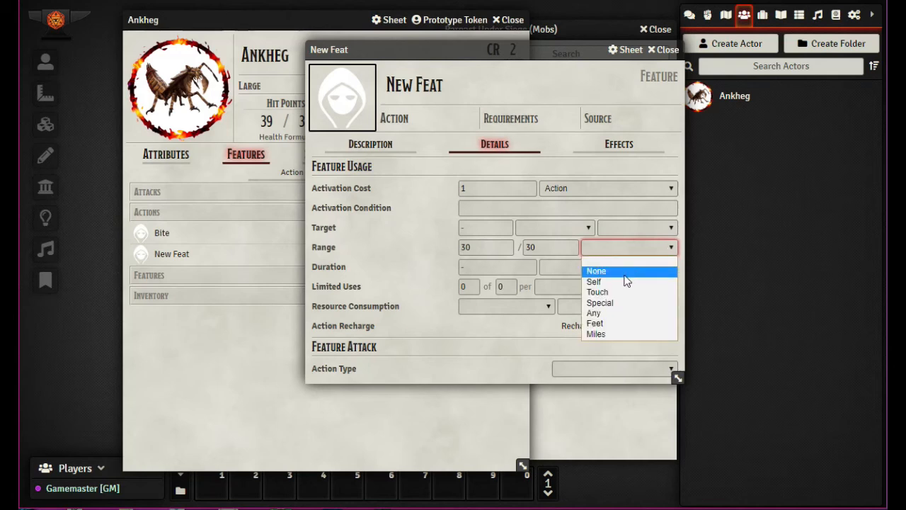
click(622, 328)
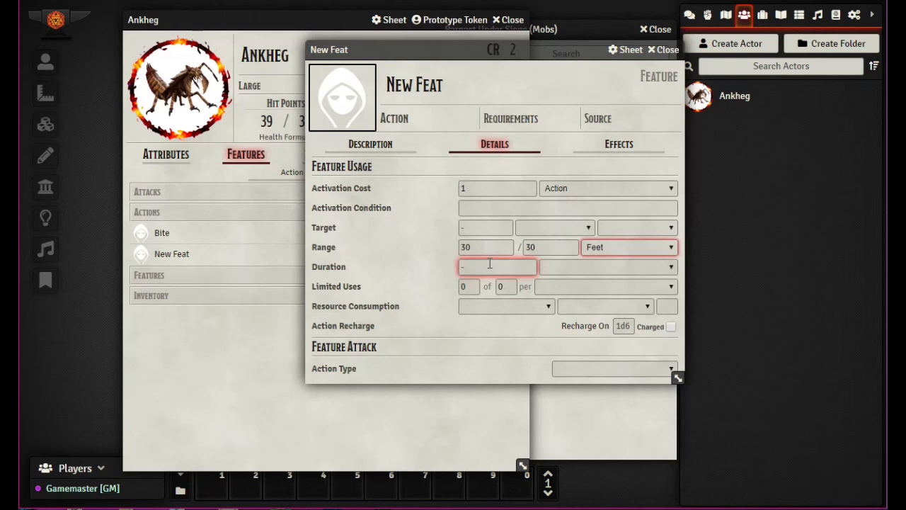
Set the feat's duration to Instantaneous
click(578, 267)
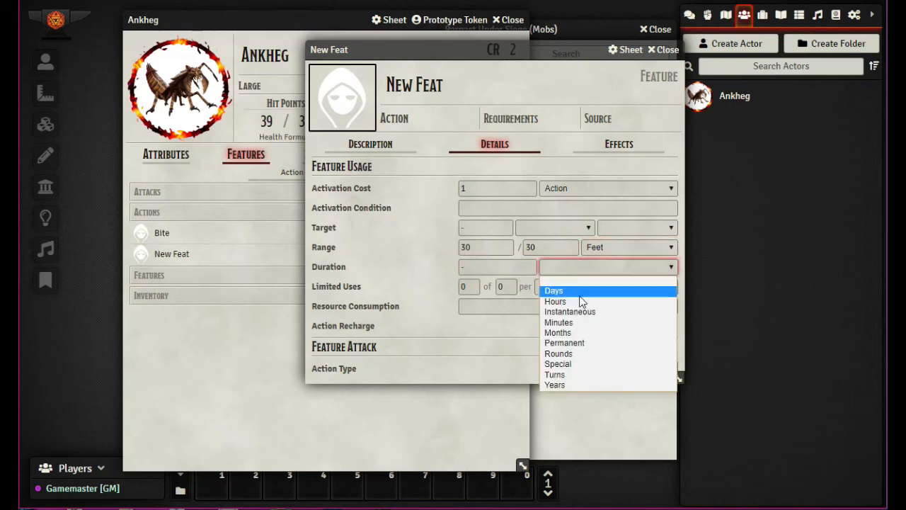
click(579, 375)
click(514, 268)
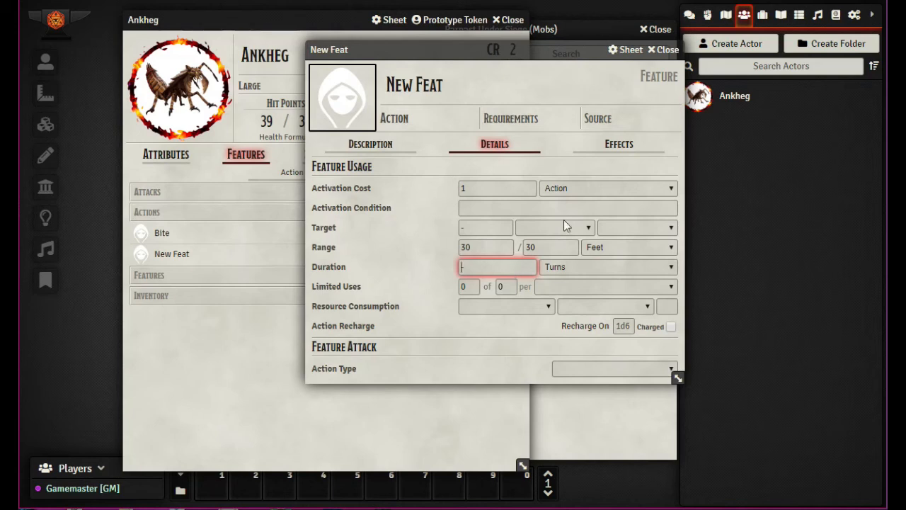
click(668, 268)
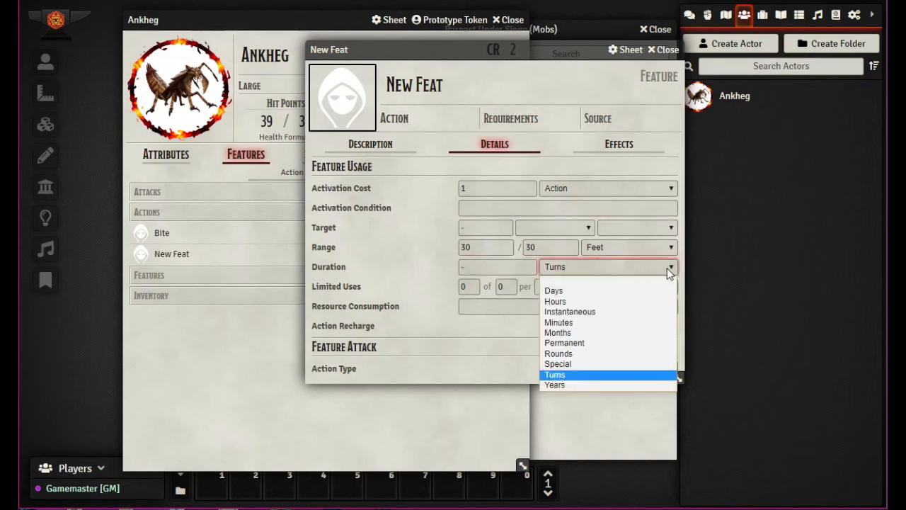
click(595, 311)
Set the feat's limited uses to be counted per Charges and make the action recharge on 6
click(471, 284)
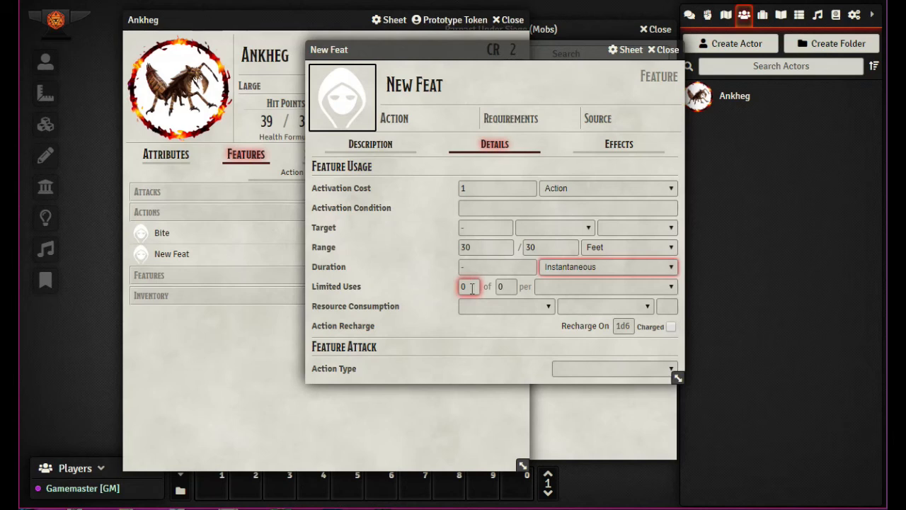
key(Tab)
click(644, 284)
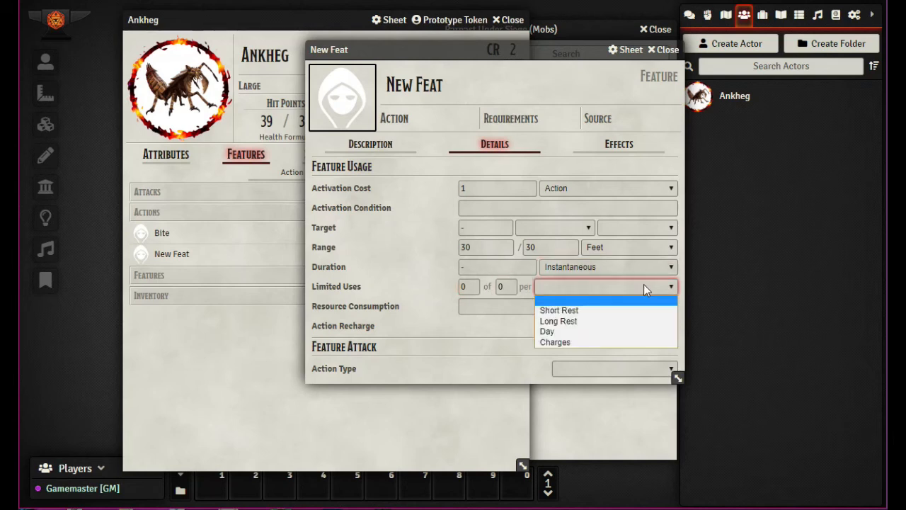
click(613, 341)
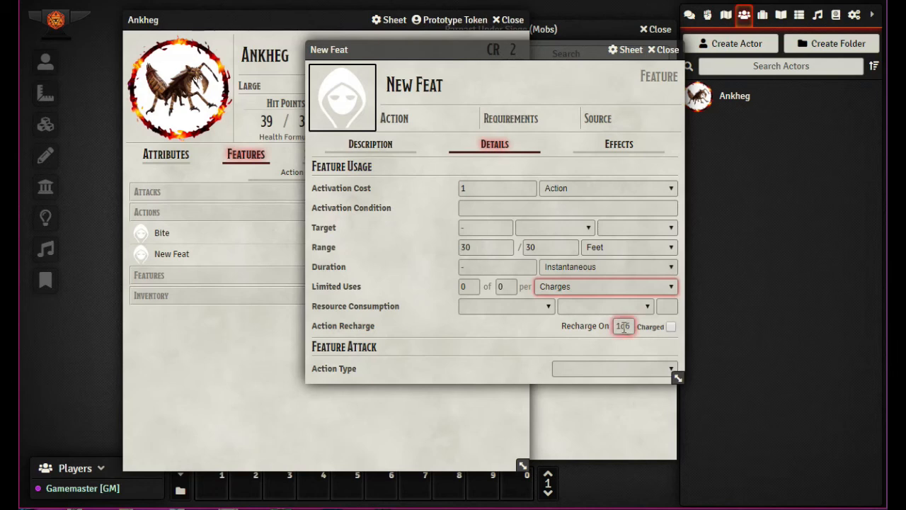
click(670, 328)
click(671, 328)
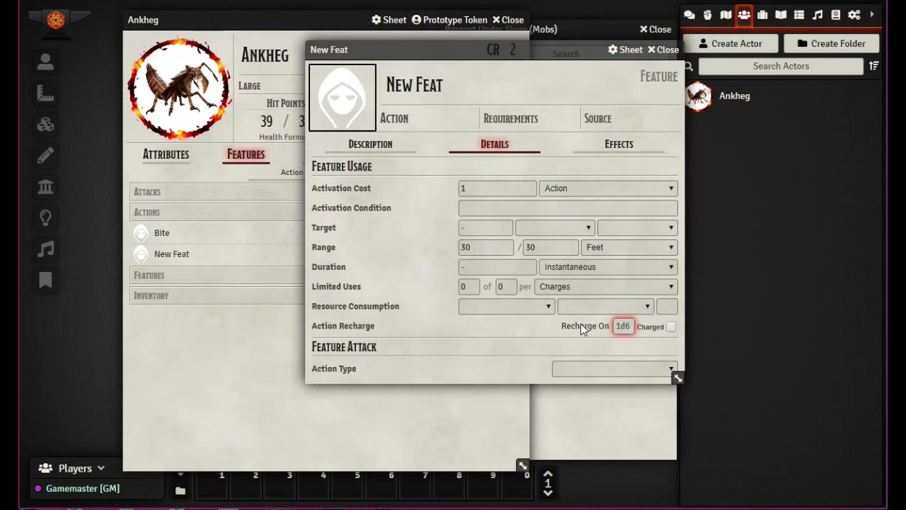
key(BackSpace)
key(BackSpace)
key(BackSpace)
text(81d)
key(BackSpace)
key(BackSpace)
Set the feat's action type to Ranged Weapon Attack, and move its window up to show all attack settings
click(504, 349)
click(493, 188)
click(492, 267)
click(470, 286)
click(651, 369)
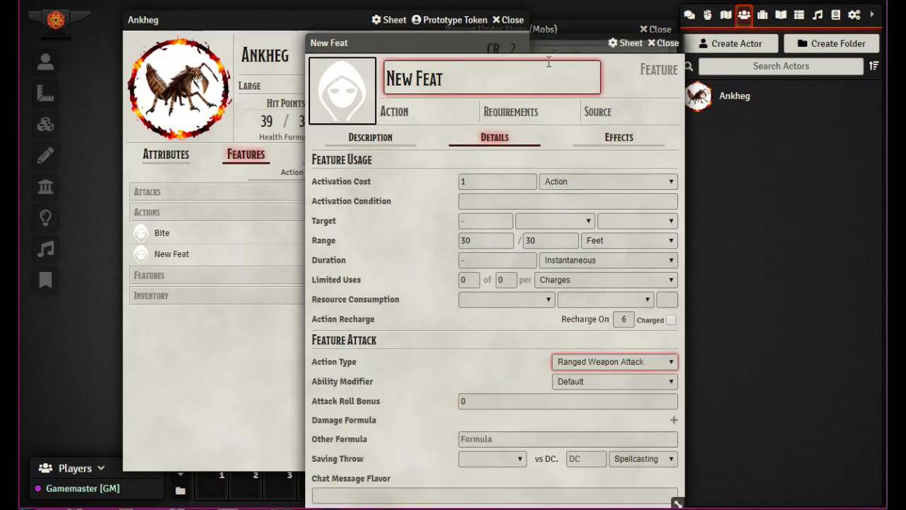
drag(537, 43, 534, 12)
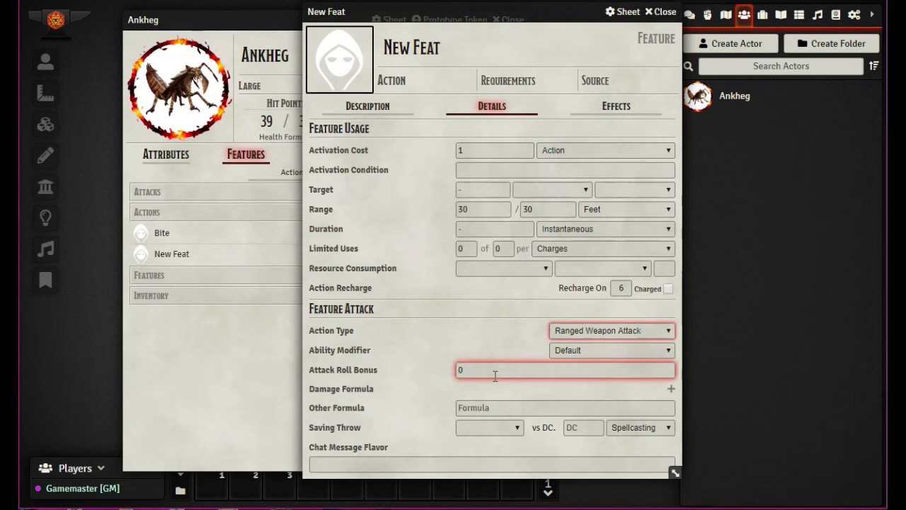
Try Dexterity as the feat's ability modifier, and return the modifier to Default
click(606, 354)
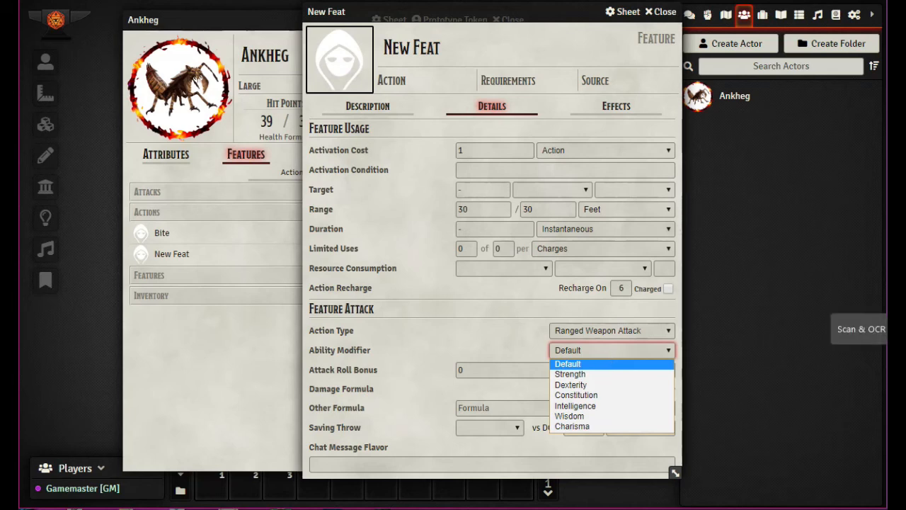
key(Escape)
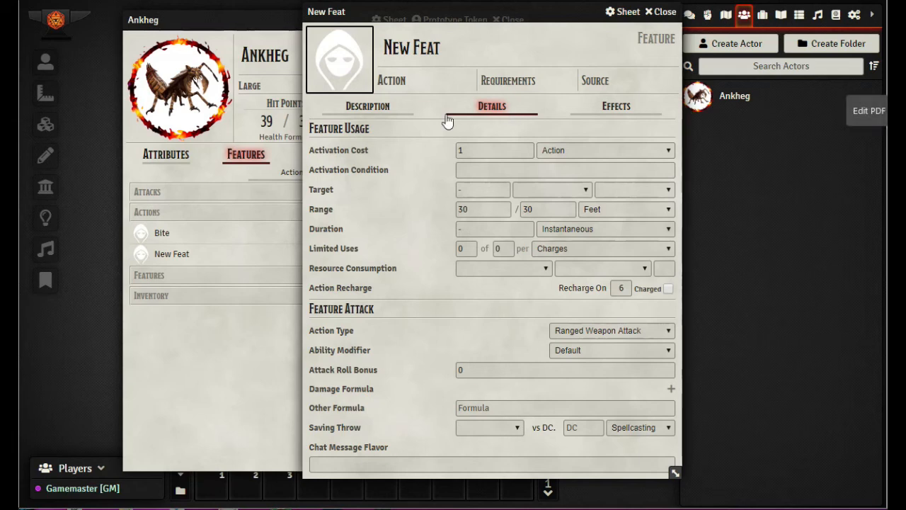
click(516, 407)
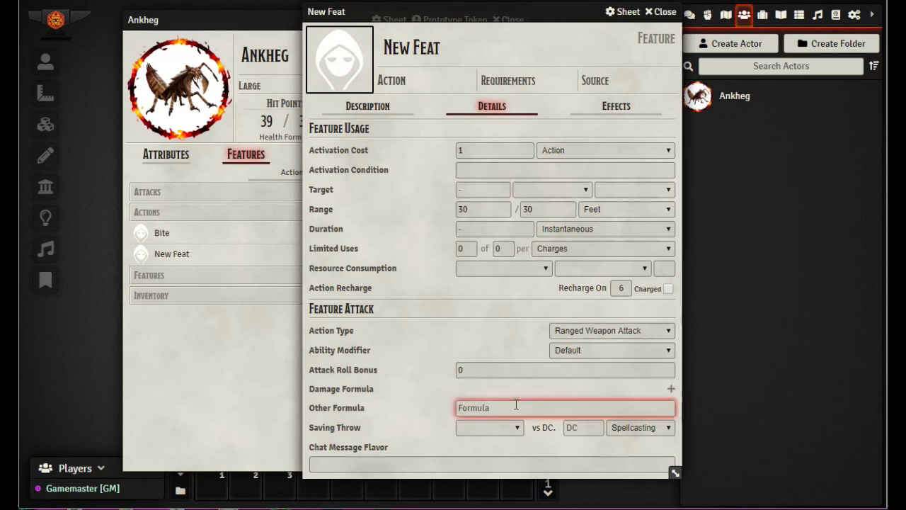
click(617, 350)
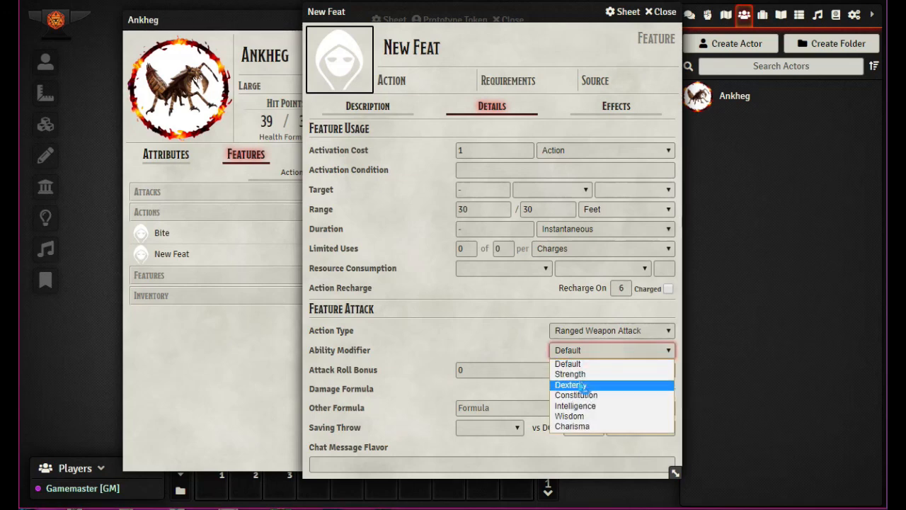
click(571, 385)
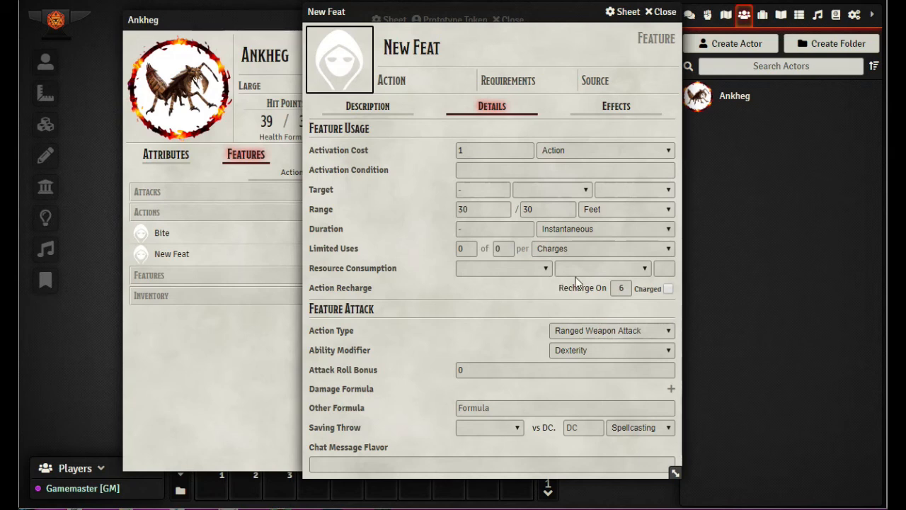
click(584, 350)
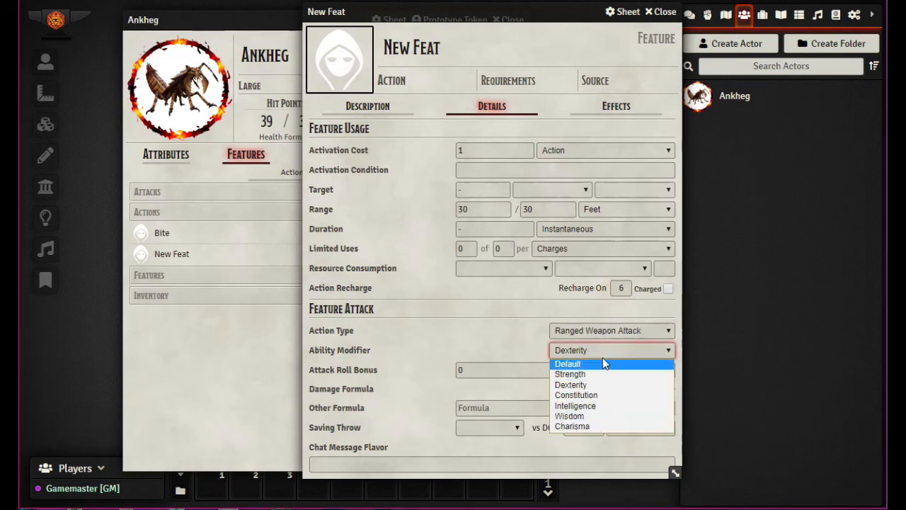
click(588, 364)
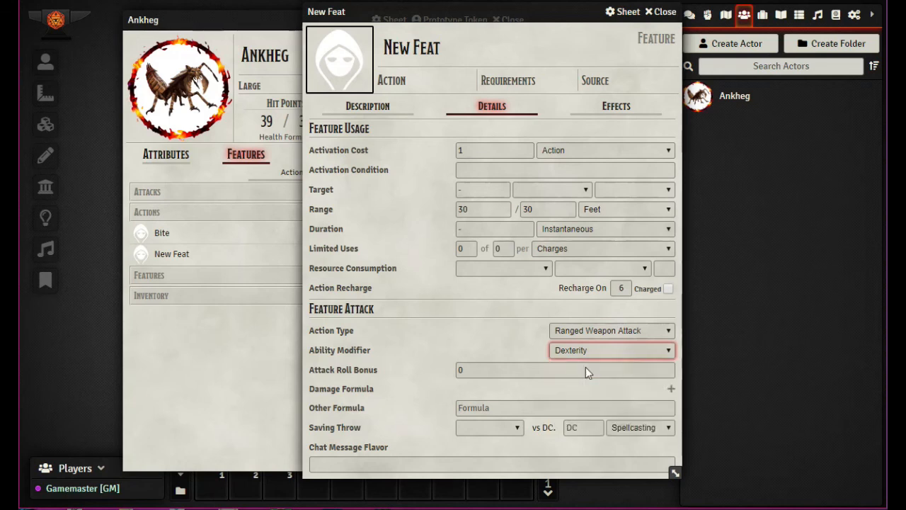
Add a damage formula of 3d6 to the feat
click(671, 389)
click(498, 405)
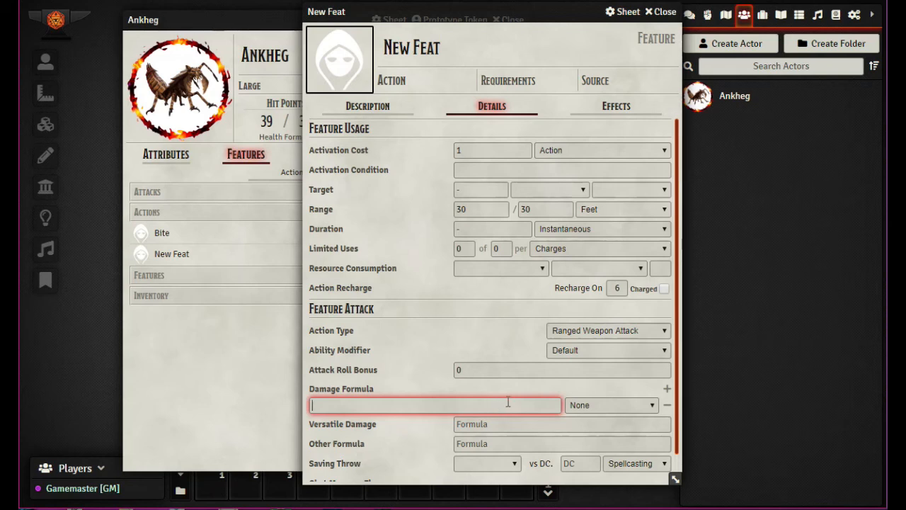
text(3d6)
scroll(409, 327, down, 1)
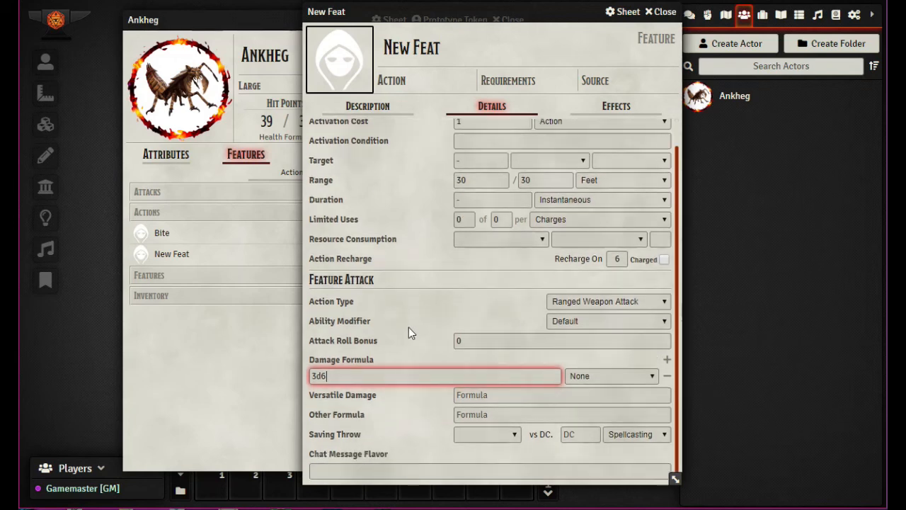
Set the feat's saving throw to Constitution, with the save DC based on Strength
click(517, 434)
click(515, 434)
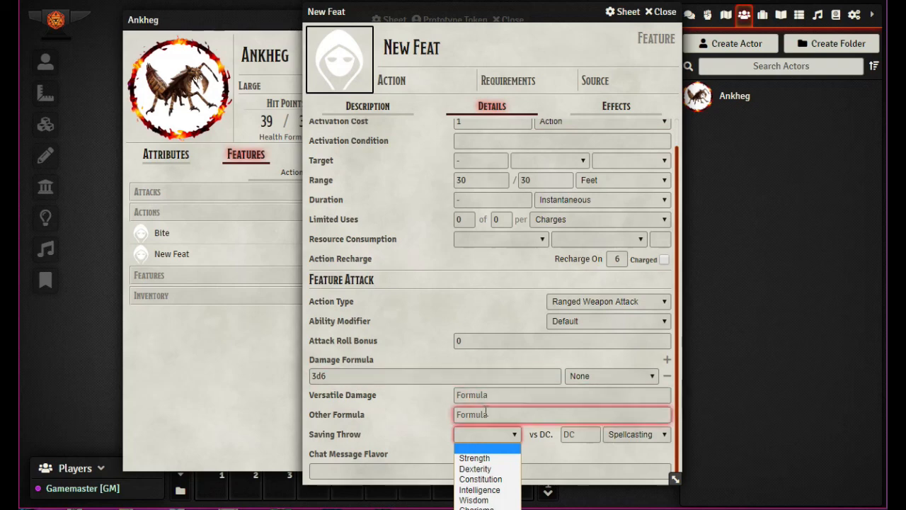
click(496, 478)
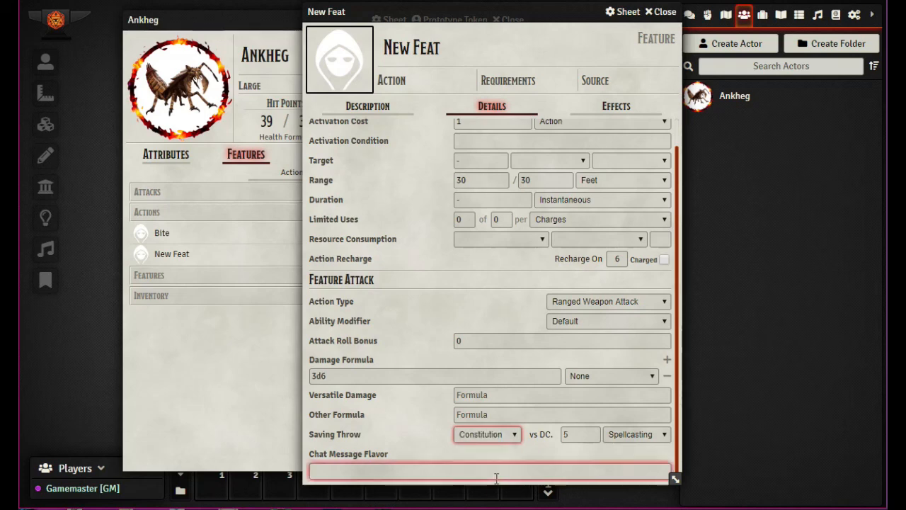
click(579, 436)
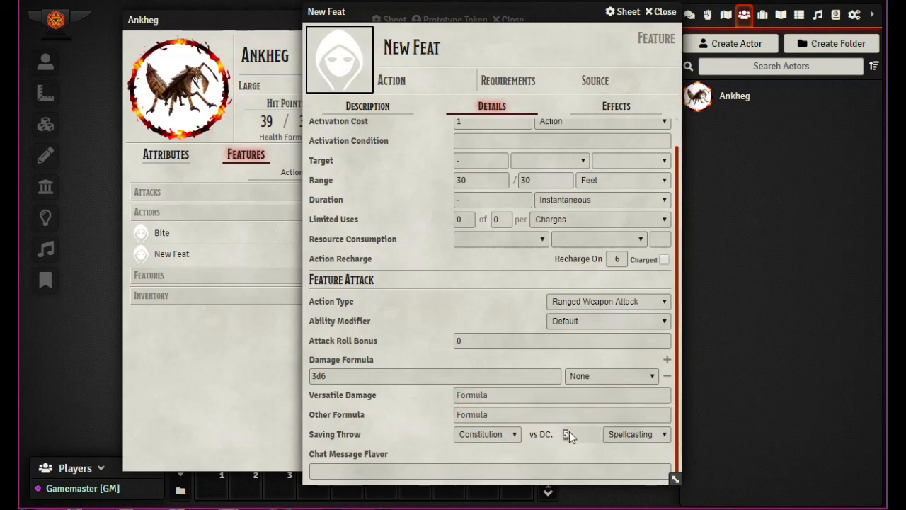
click(664, 434)
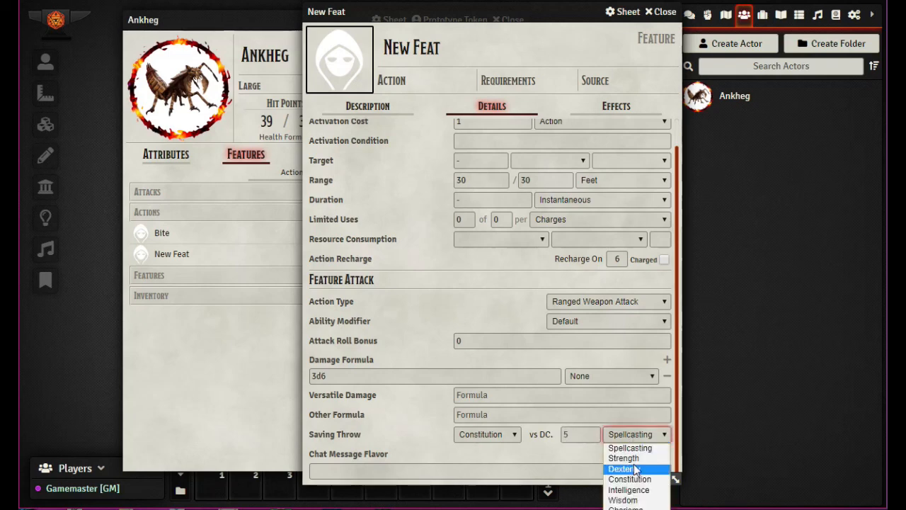
click(633, 457)
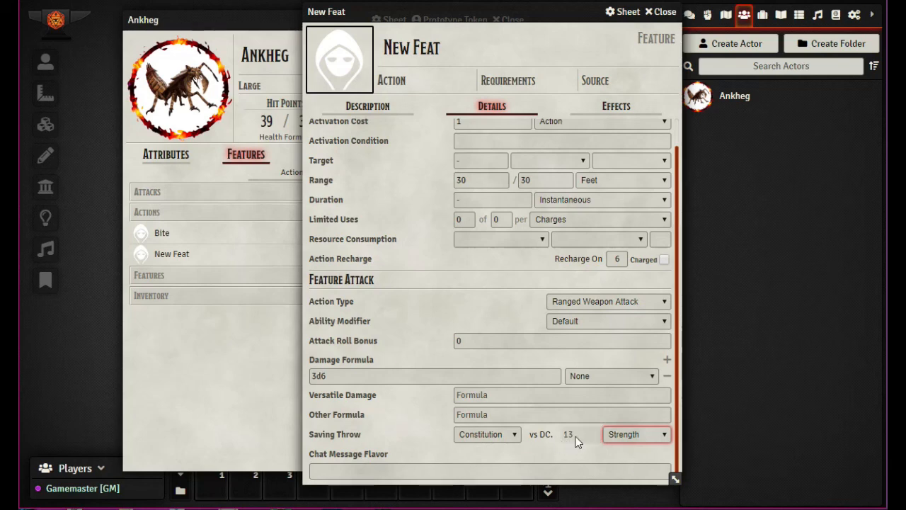
Try Dexterity as the ability behind the feat's save DC, and return it to Strength
click(644, 434)
click(628, 470)
click(628, 437)
click(624, 456)
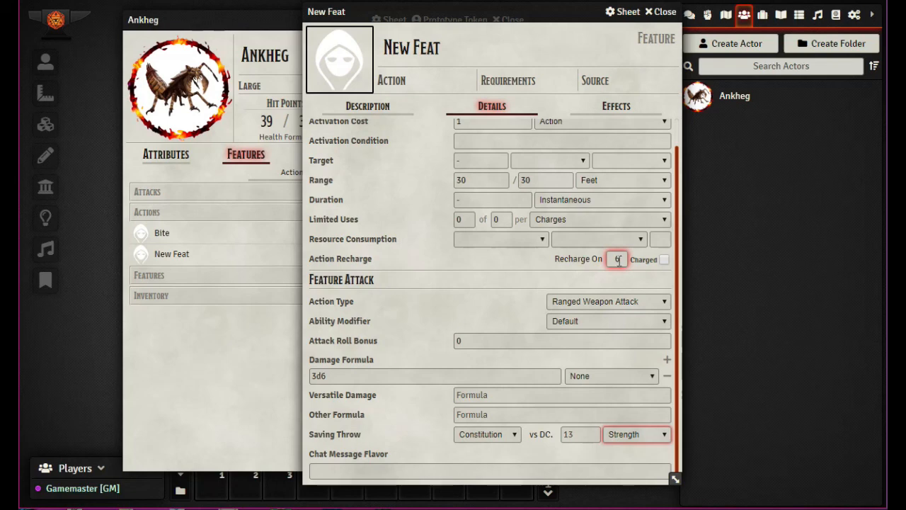
Review the new feat's details, and close both the feat and the Ankheg sheet
scroll(400, 361, up, 1)
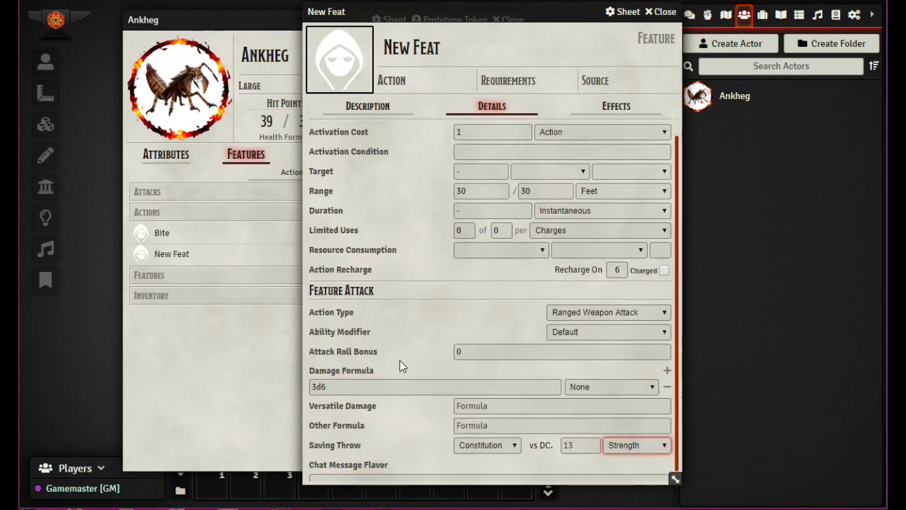
scroll(388, 355, down, 1)
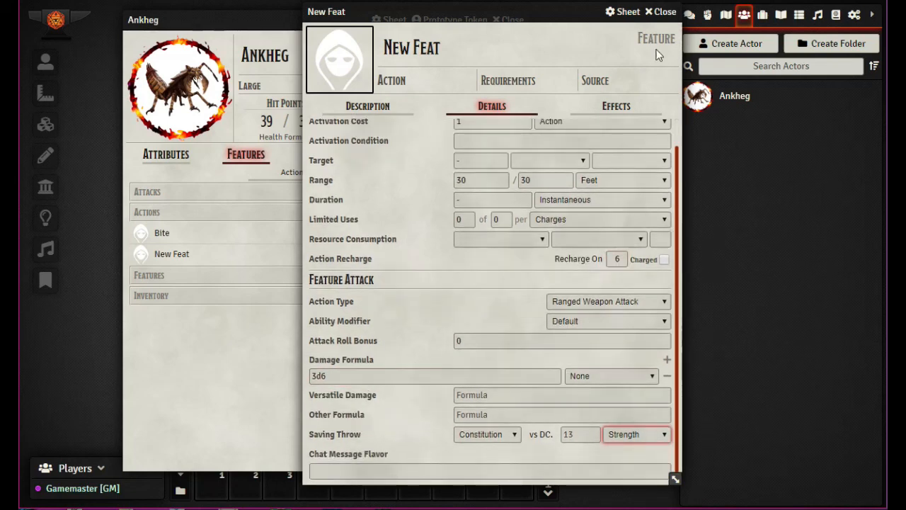
click(663, 12)
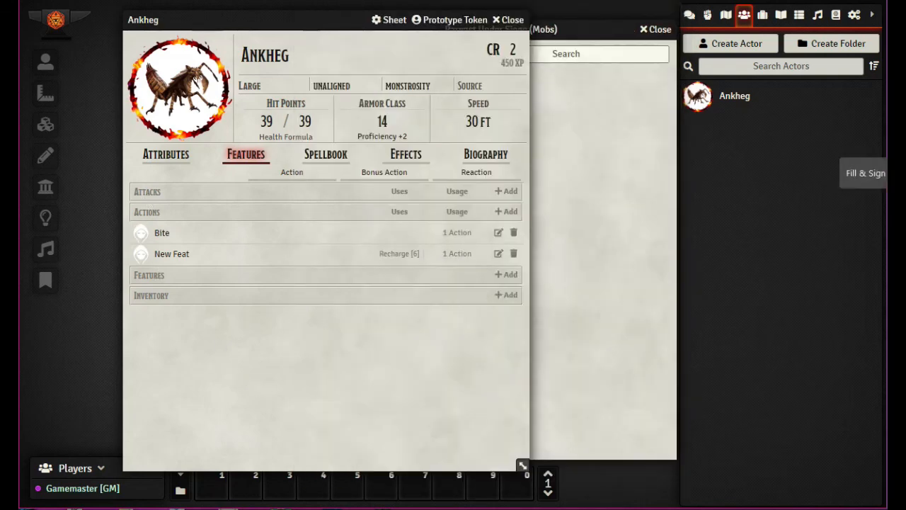
click(514, 25)
Add the Ankheg actor to the Parnast Under Siege (Mobs) compendium, keeping the compendium window clear of the actor list
drag(593, 32, 569, 30)
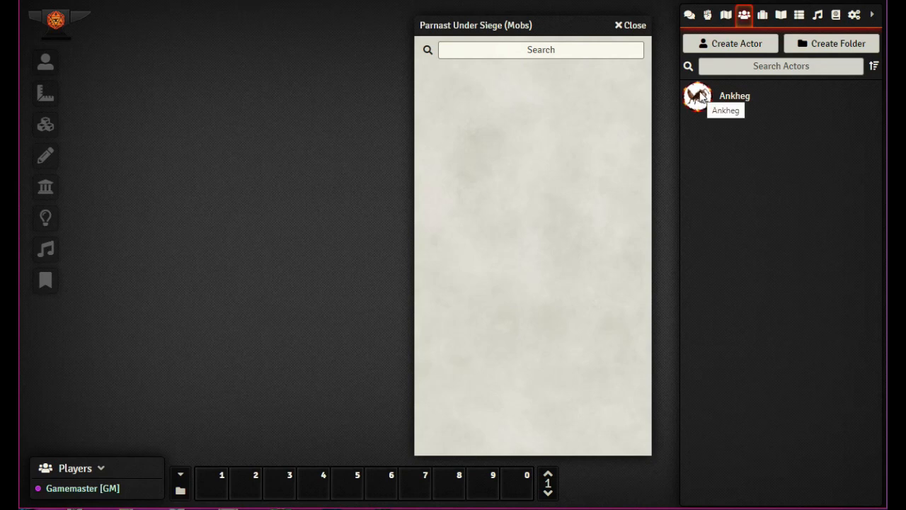
drag(701, 97, 465, 95)
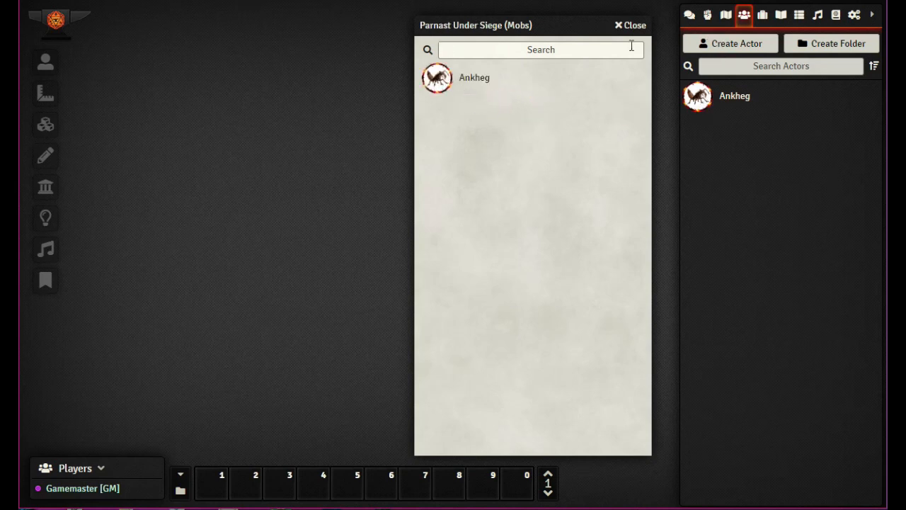
drag(555, 34, 329, 45)
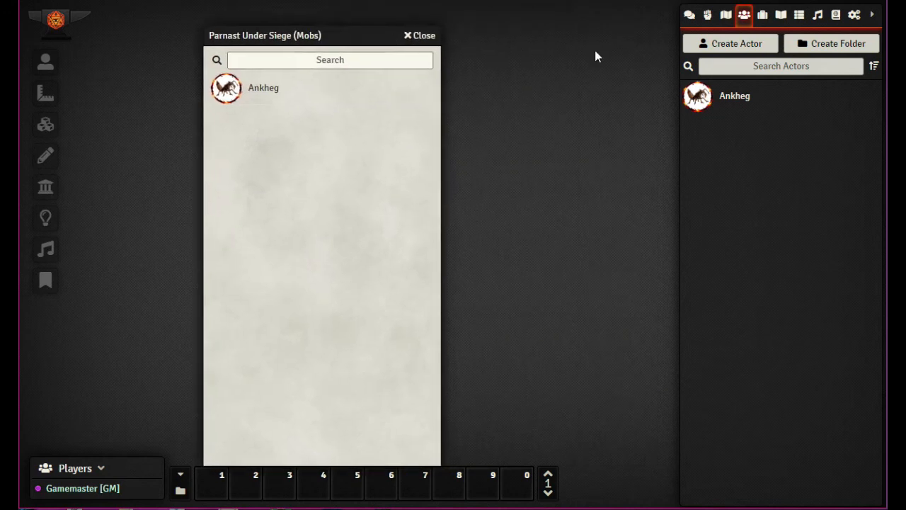
Delete the Ankheg from the world's actor list and confirm the deletion
right_click(711, 103)
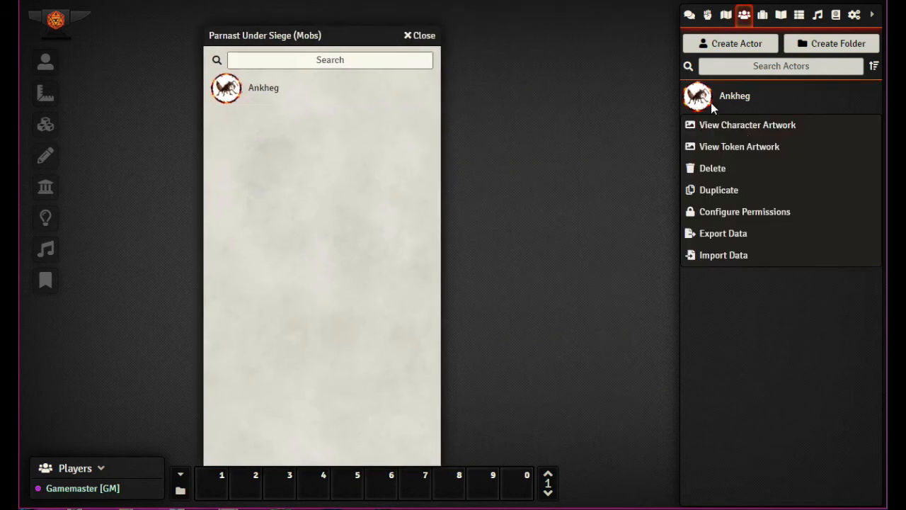
click(711, 168)
click(482, 168)
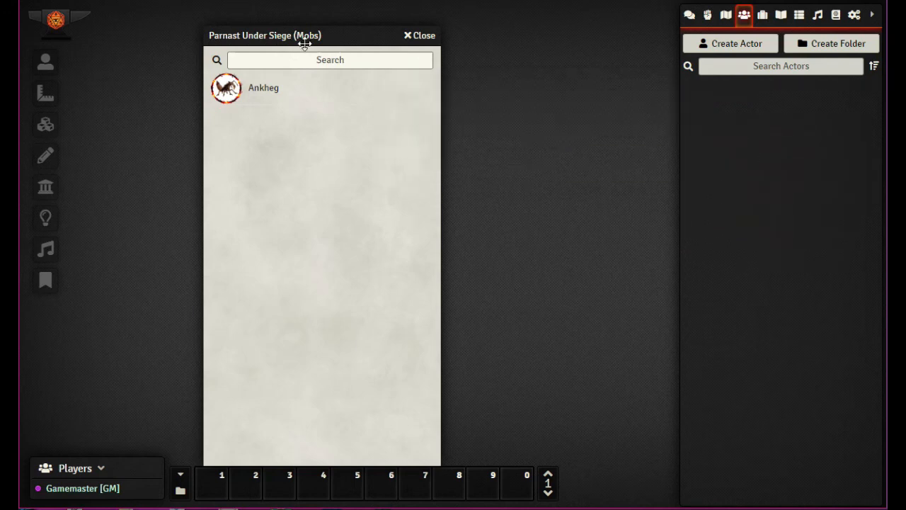
Reopen the Parnast Under Siege (Mobs) compendium from the compendium list, inspect its Ankheg entry, and close both windows
click(432, 36)
click(836, 15)
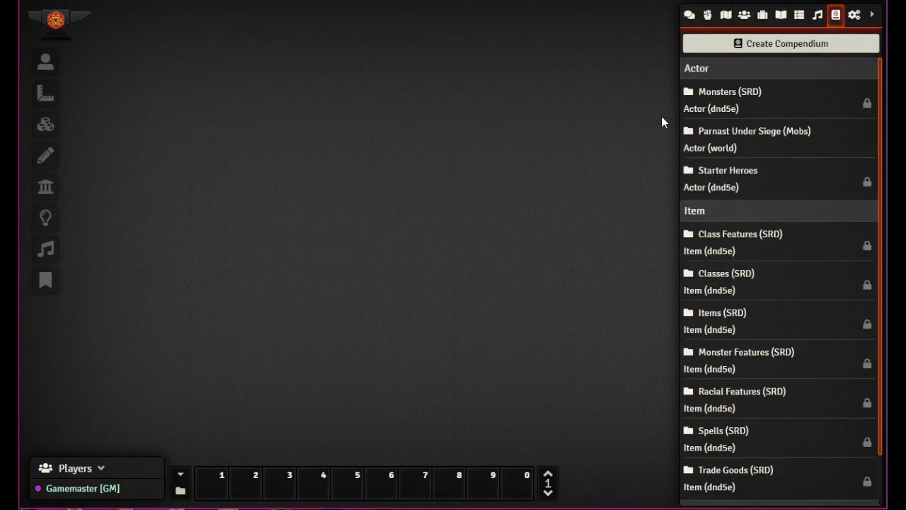
click(723, 140)
click(701, 148)
click(741, 135)
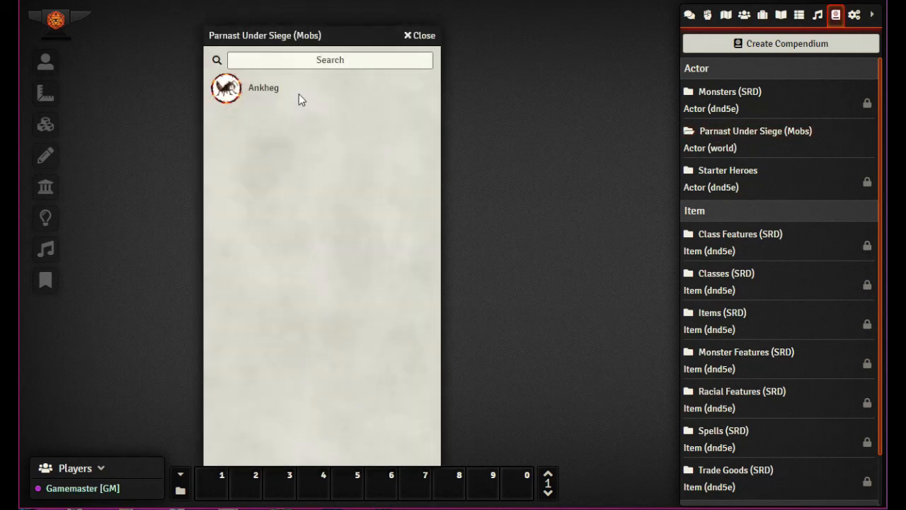
click(249, 93)
click(651, 34)
click(422, 36)
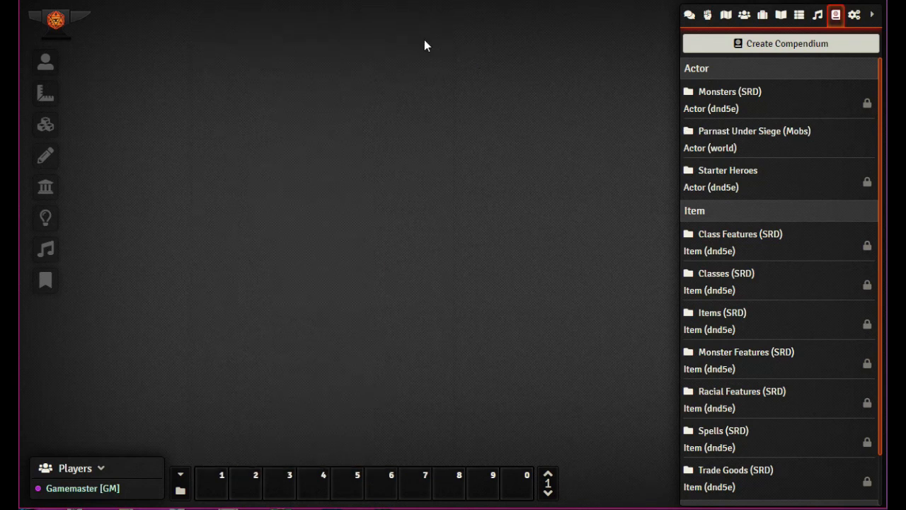